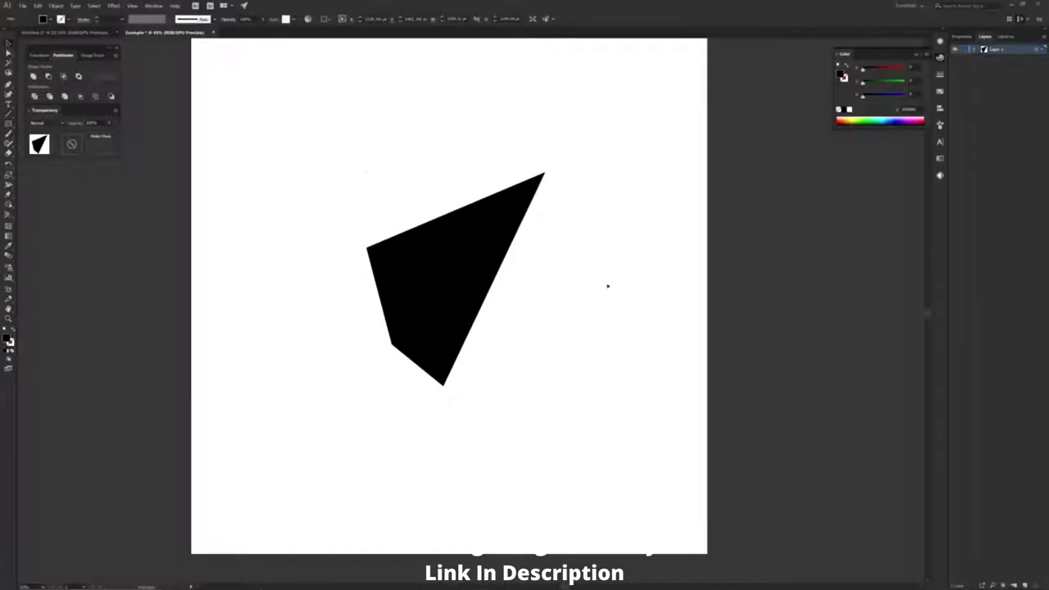
Draw a tall black rectangle over the right part of the polygon, with its left edge at the polygon's lowest corner.
left_click(9, 124)
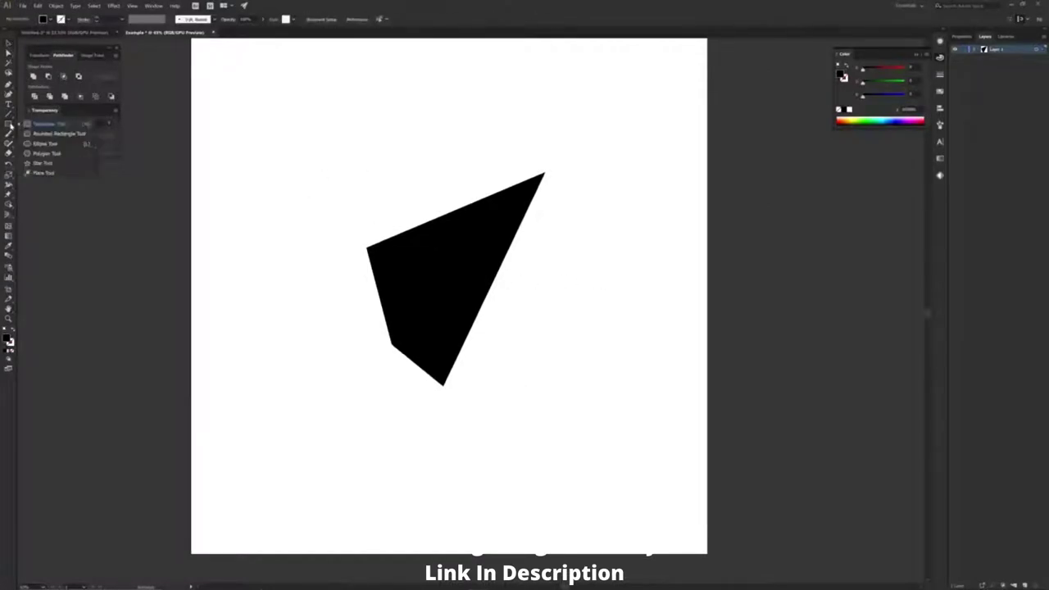
left_click(52, 126)
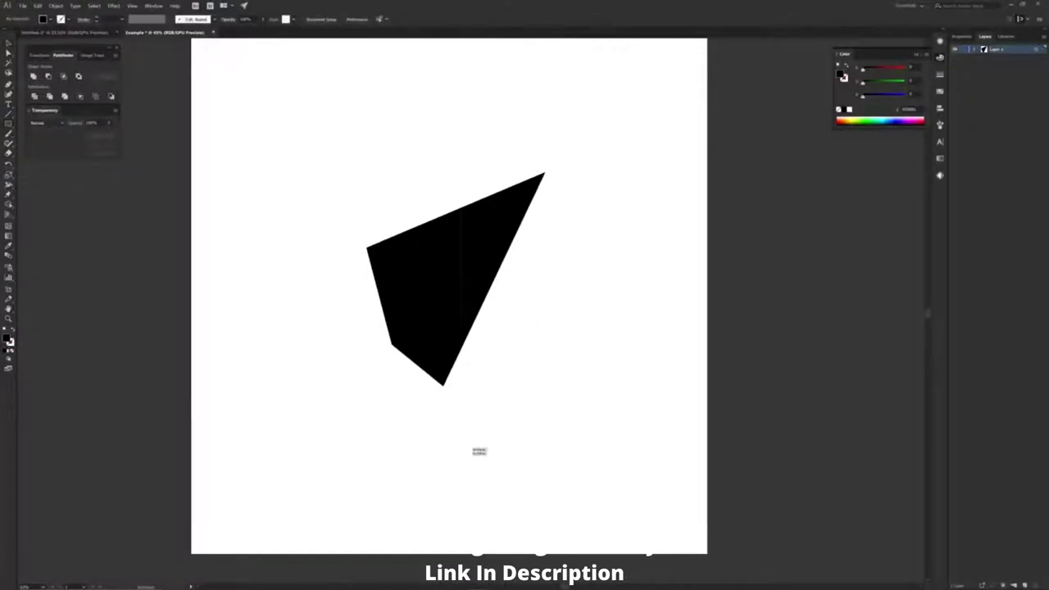
left_click_drag(441, 465, 567, 156)
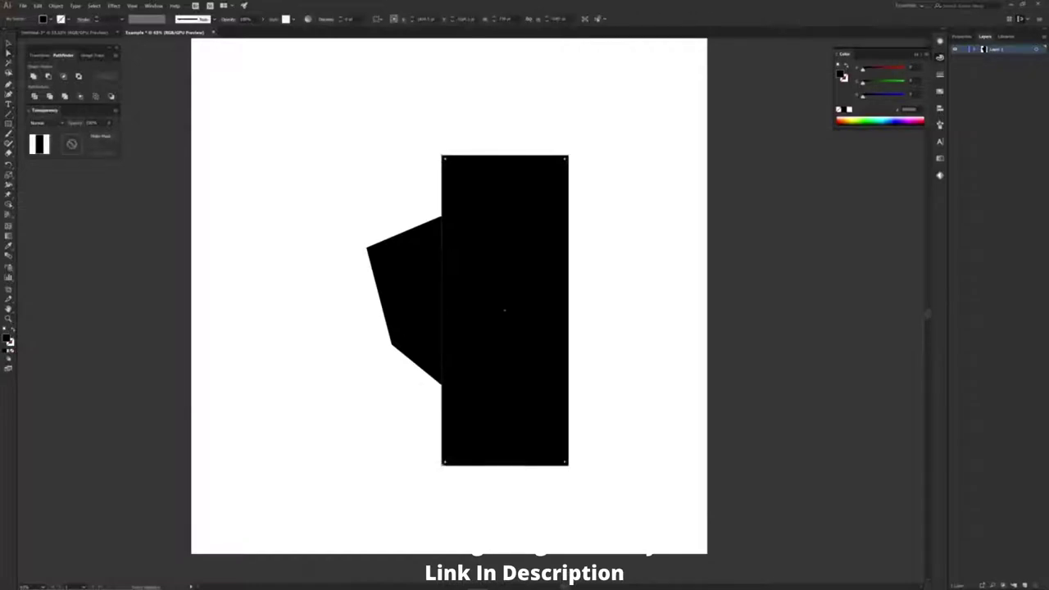
Cut the polygon along the rectangle's left edge with Shape Builder, removing the overlap and the rest of the rectangle.
left_click(410, 284)
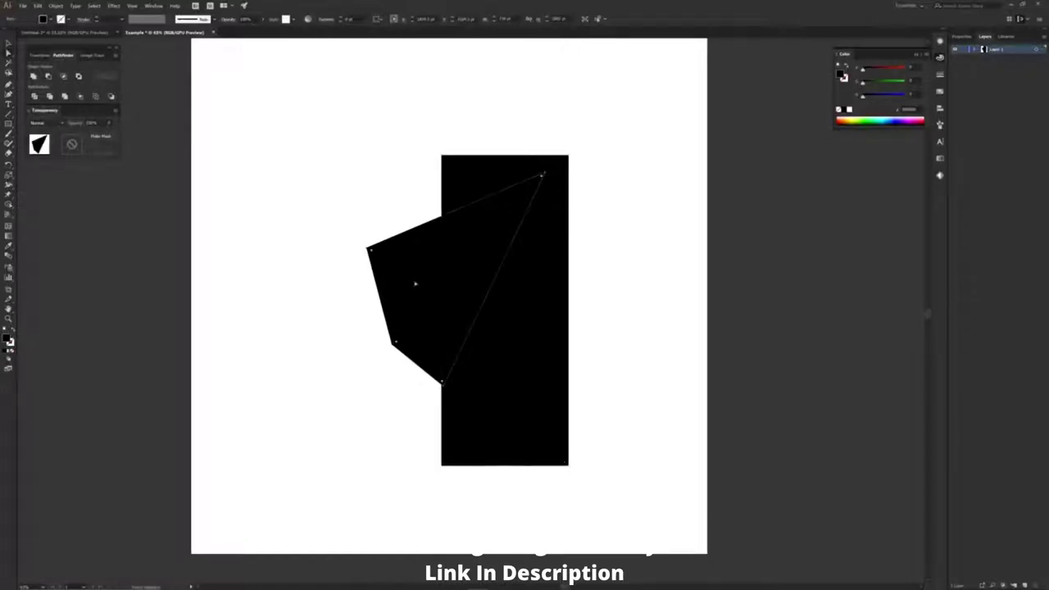
left_click(529, 287, "shift")
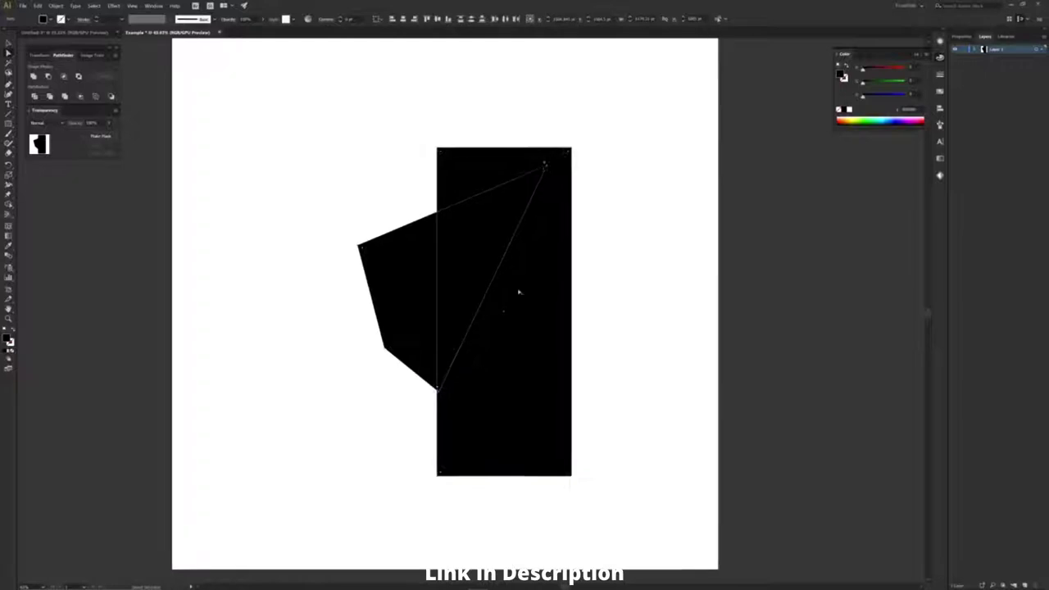
scroll(504, 321, "up", 1)
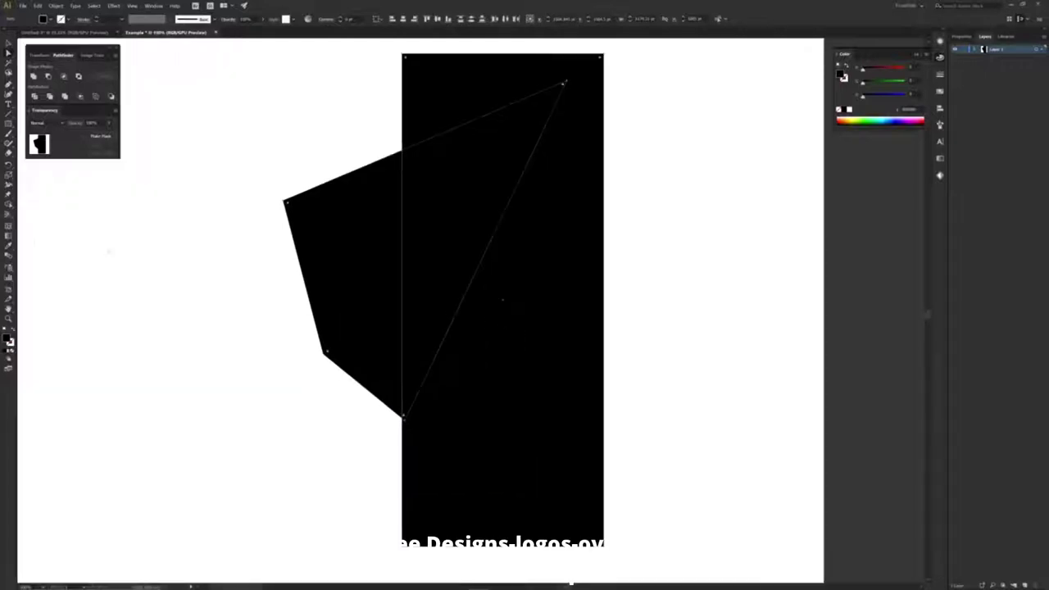
left_click_drag(8, 204, 58, 206)
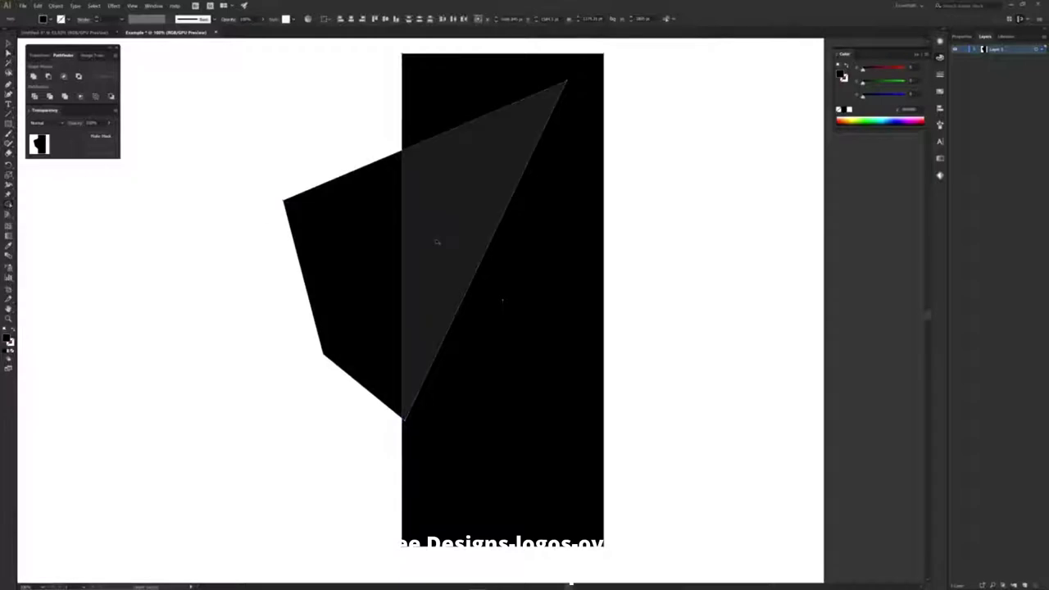
left_click(437, 242, "alt")
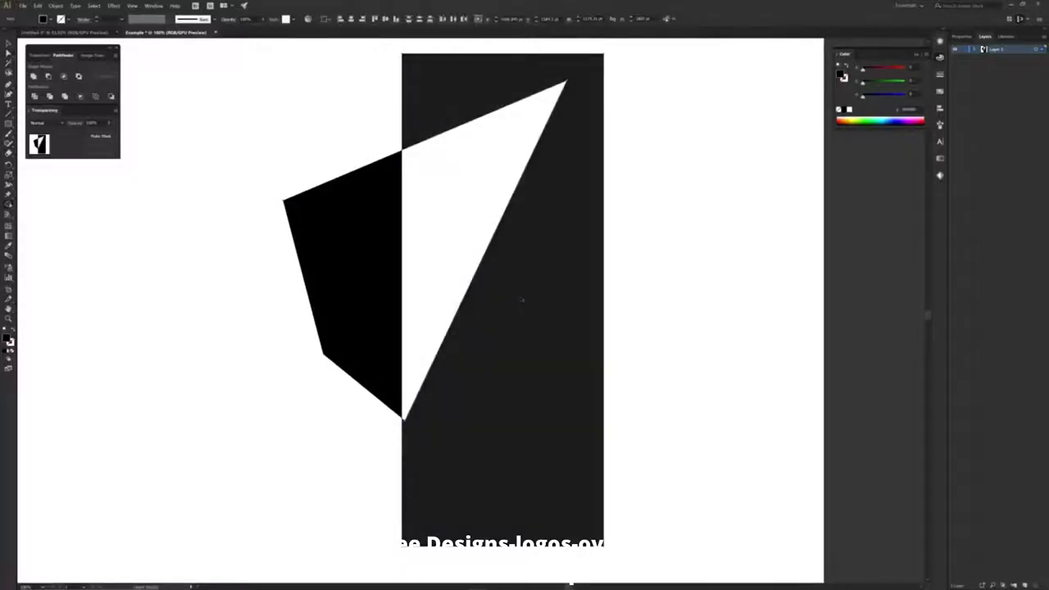
left_click(519, 298, "alt")
Duplicate the remaining half shield horizontally to the right, leaving a narrow gap between both pieces.
key("a")
left_click(464, 258)
left_click_drag(464, 259, 501, 291)
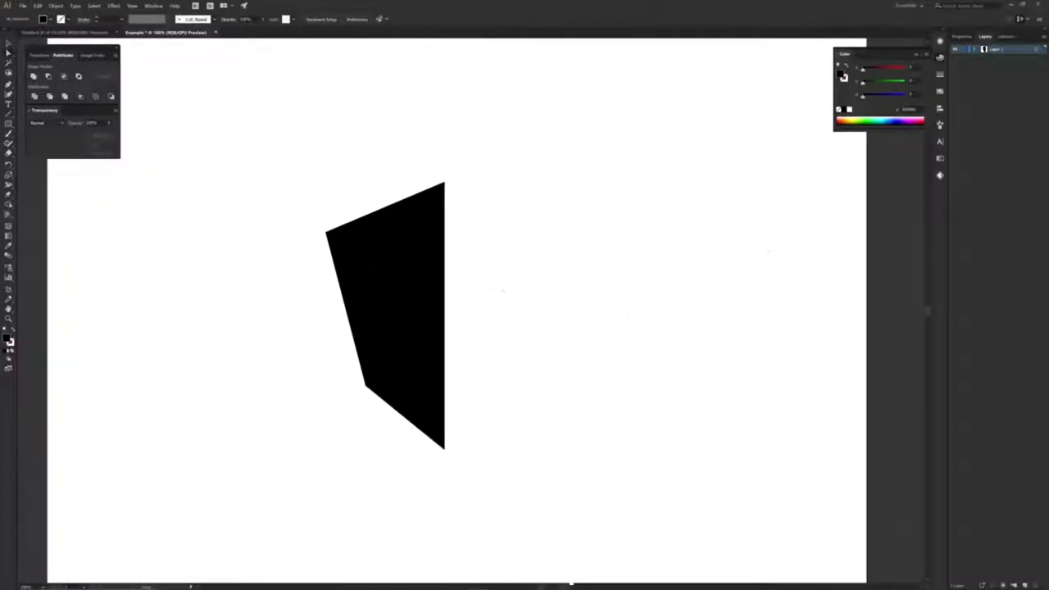
left_click(388, 264)
left_click_drag(385, 269, 516, 271)
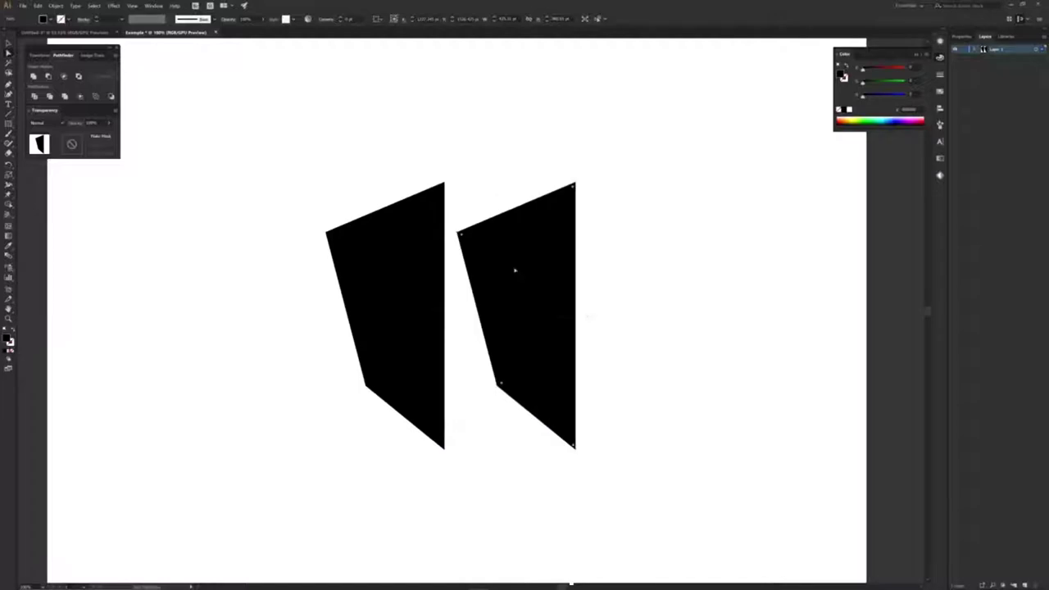
Reflect the right-hand copy of the half shield across the vertical axis.
left_click(625, 307)
left_click_drag(625, 306, 606, 269)
left_click(528, 264)
right_click(527, 263)
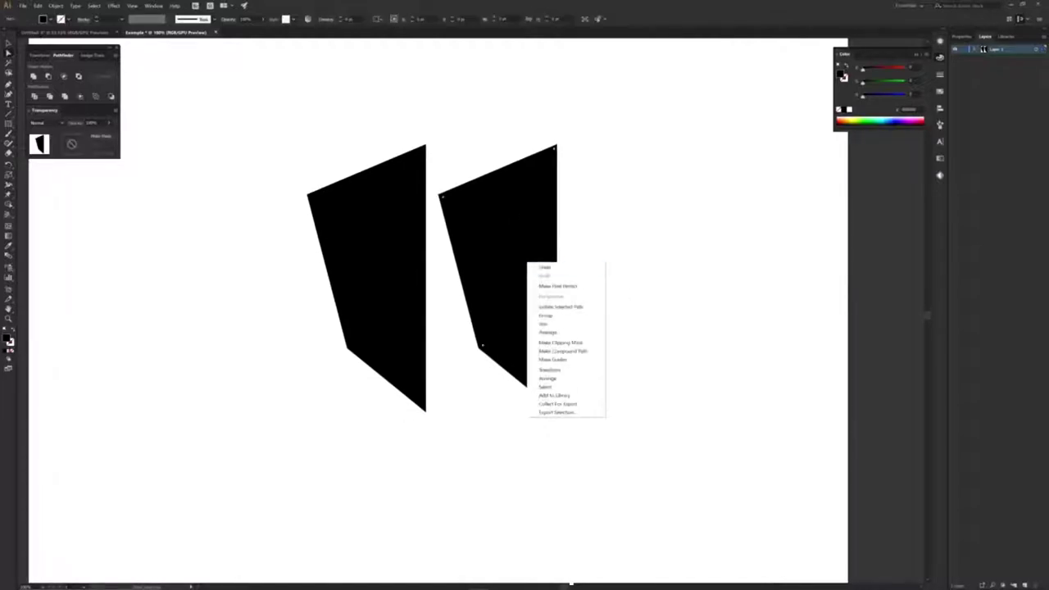
mouse_move(596, 370)
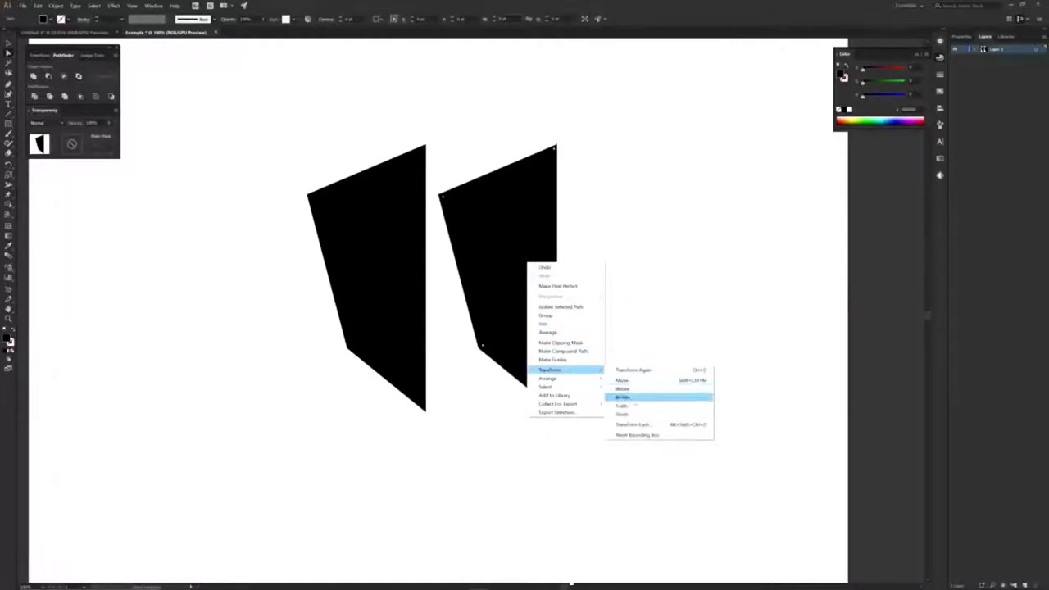
left_click(626, 397)
left_click_drag(137, 155, 253, 220)
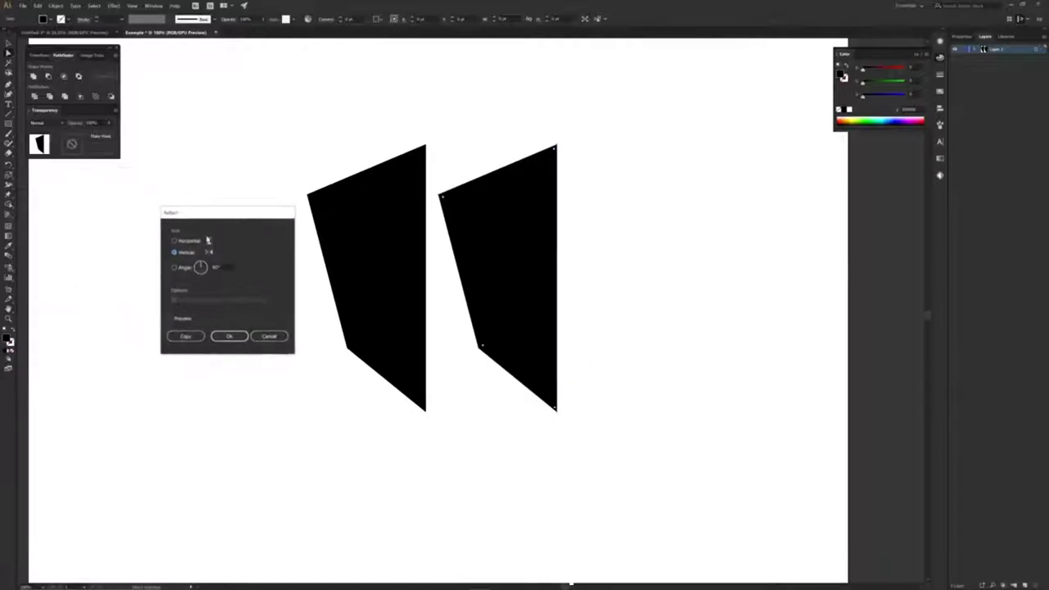
left_click(229, 336)
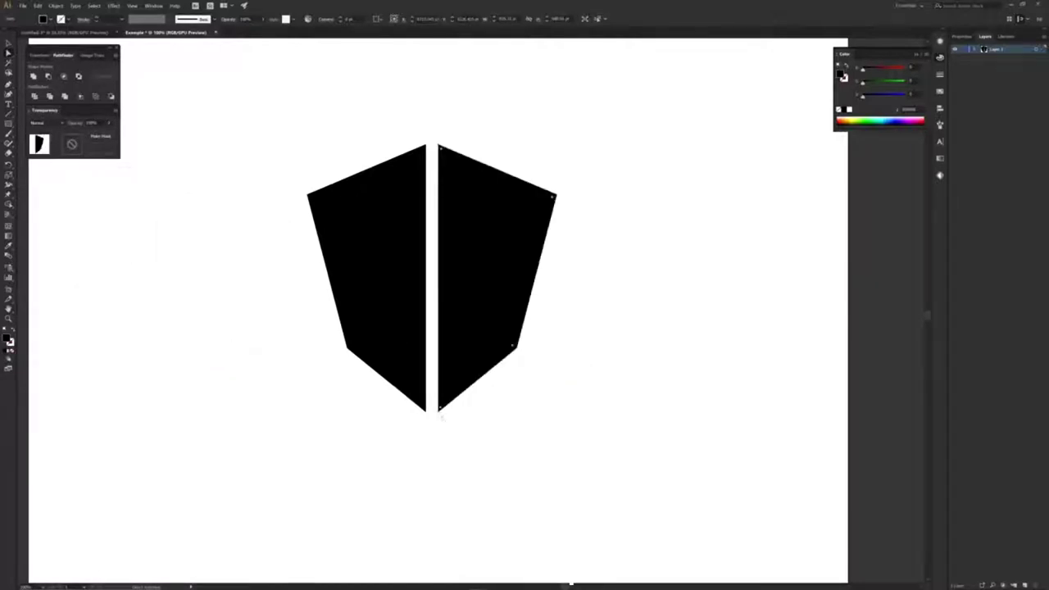
Move the mirrored half flush against the left half so that their bottom corners meet, and deselect it.
scroll(407, 403, "up", 5)
scroll(408, 402, "up", 3)
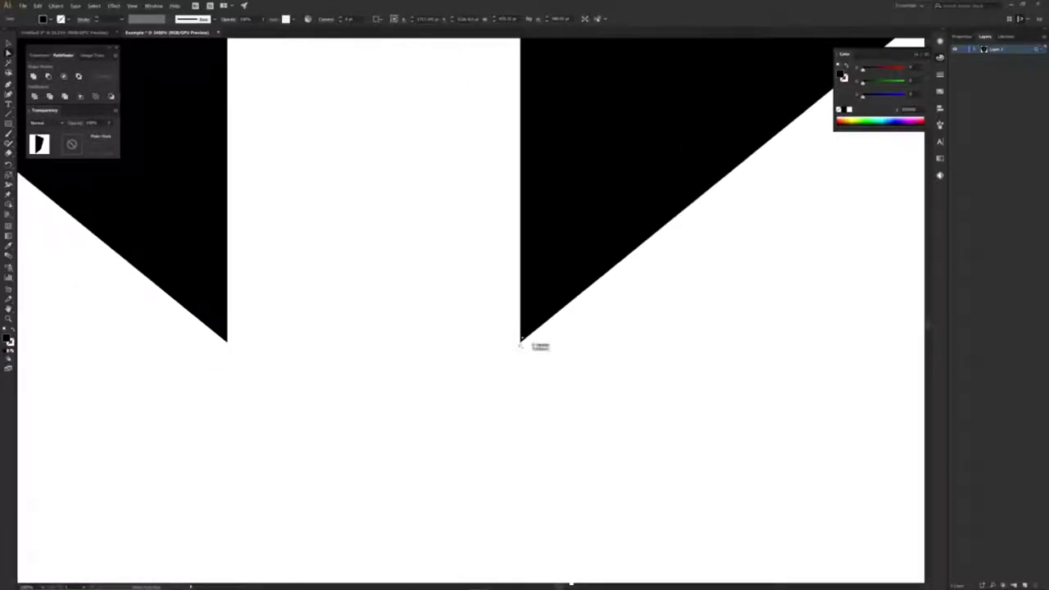
left_click_drag(519, 342, 227, 340)
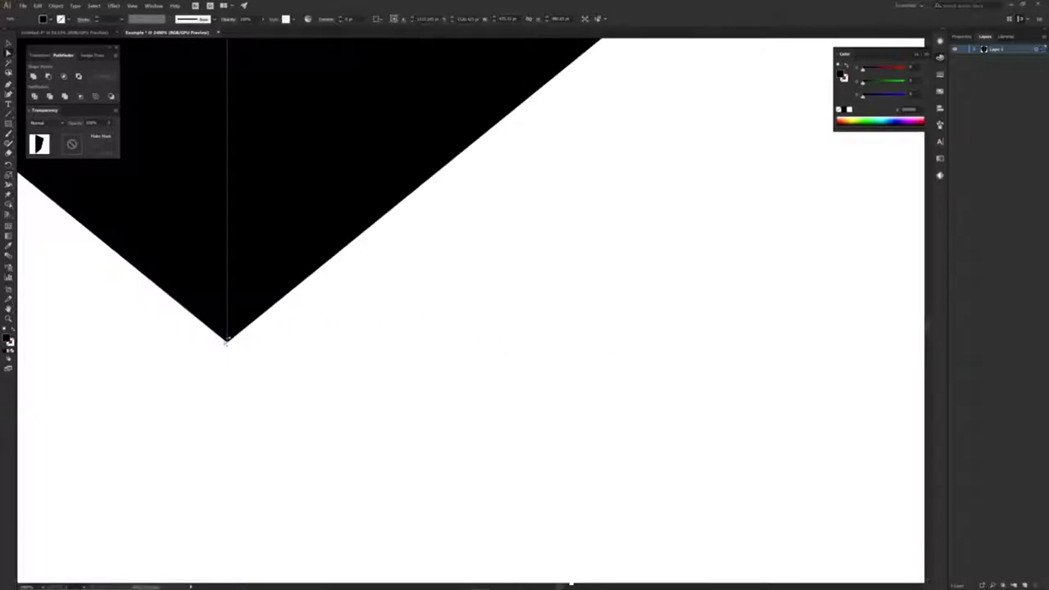
scroll(227, 341, "down", 10)
left_click_drag(274, 290, 442, 393)
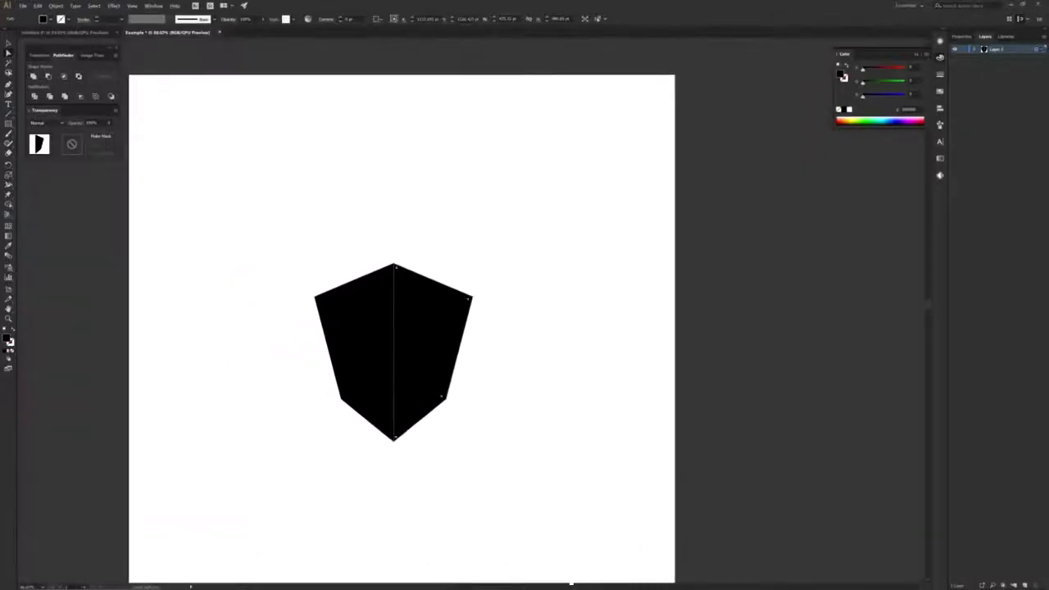
key("ctrl+shift+a")
Unite the two shield halves into a single shape with Pathfinder.
left_click(155, 6)
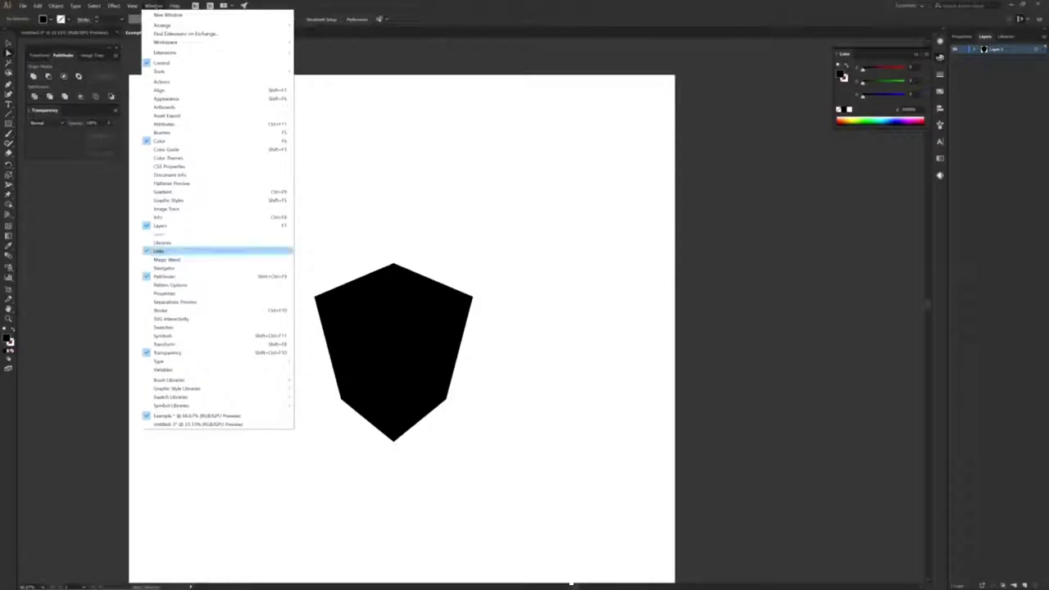
left_click(178, 277)
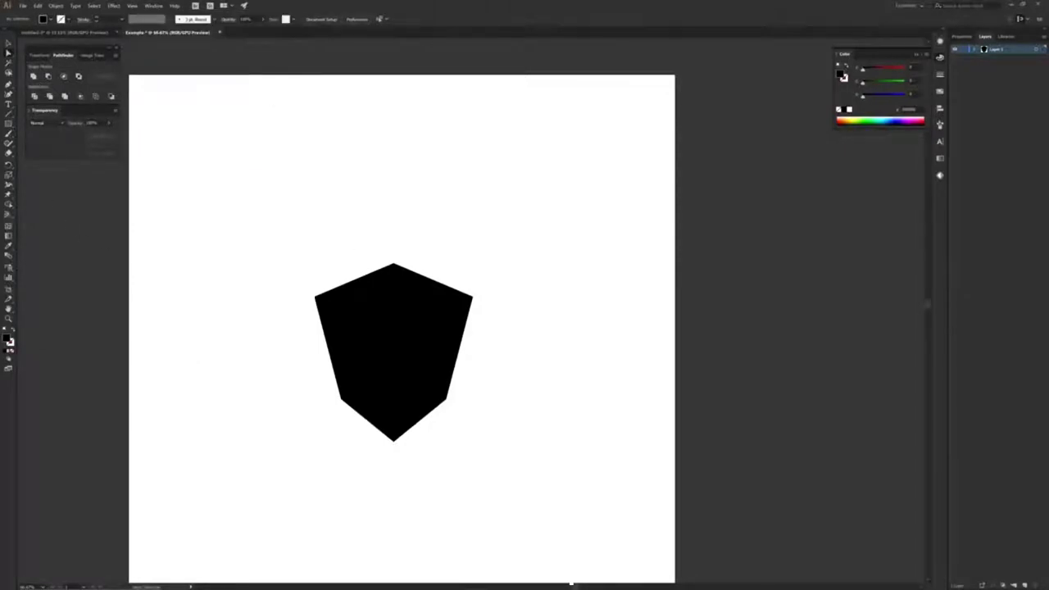
left_click_drag(375, 248, 413, 280)
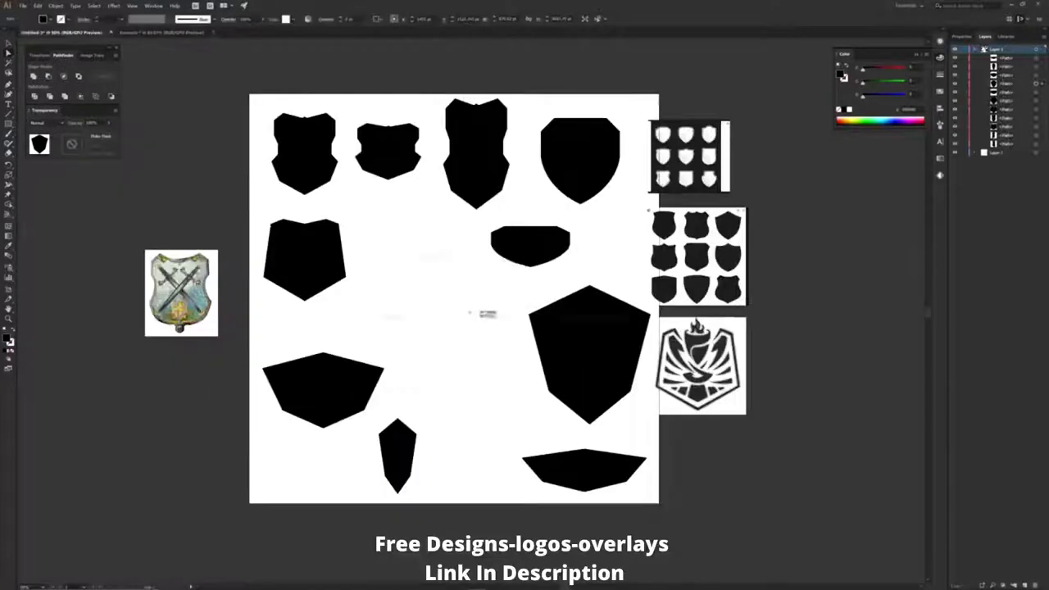
In the shield collection document, place a wide shield off the artboard's lower left and a widened copy of the notched-top shield off its upper left.
left_click_drag(447, 353, 232, 427)
left_click_drag(295, 286, 415, 315)
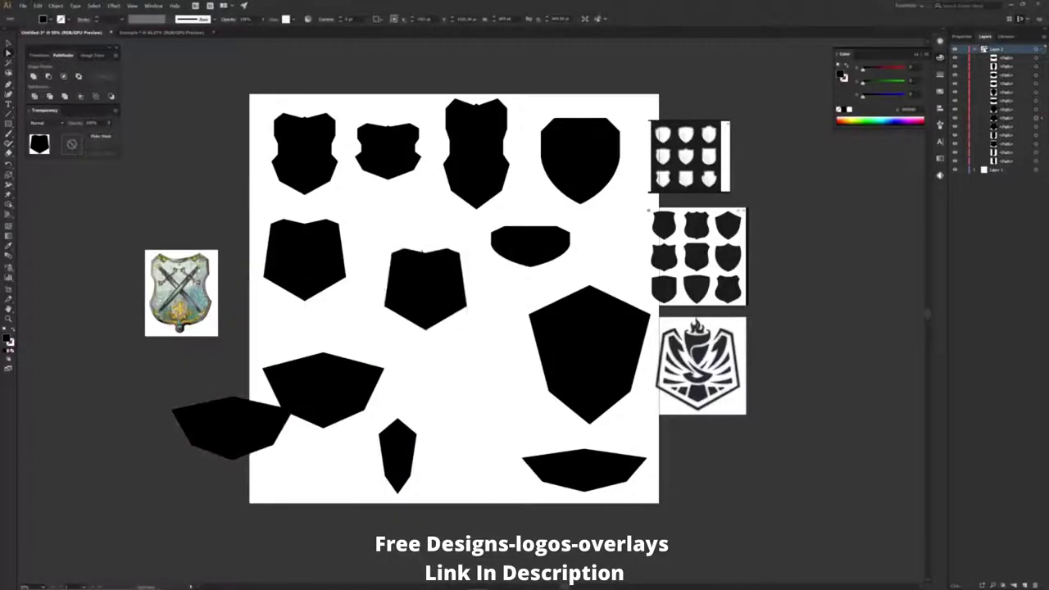
left_click_drag(426, 248, 488, 312)
left_click_drag(426, 331, 426, 350)
left_click(240, 229)
left_click_drag(237, 230, 170, 185)
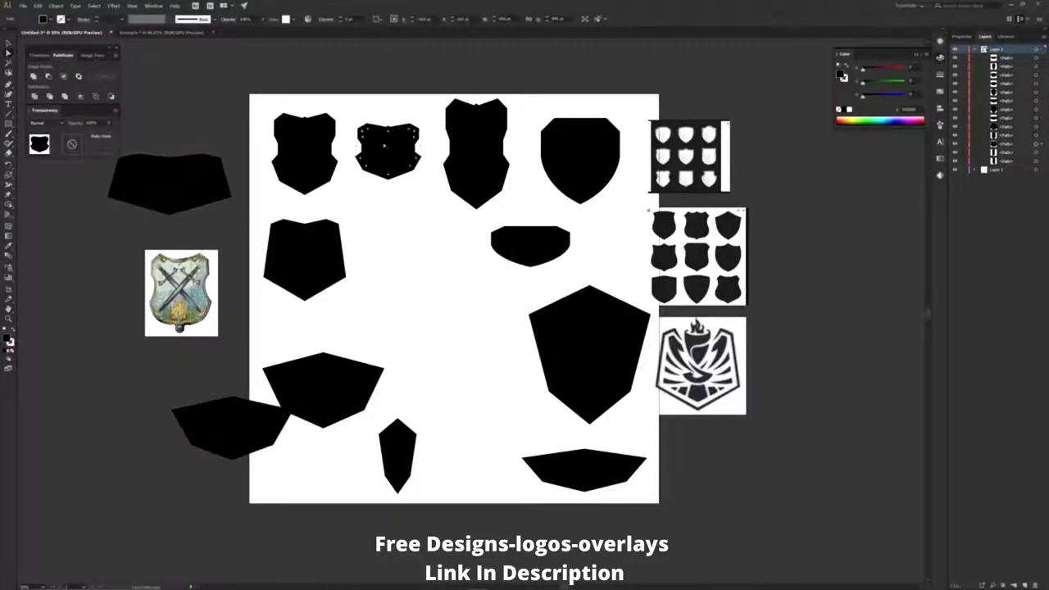
Add resized copies of the small notched shield and the rounded shield in the free middle area of the artboard.
left_click_drag(386, 149, 442, 269)
left_click_drag(592, 153, 492, 356)
left_click_drag(526, 344, 477, 344)
left_click_drag(457, 339, 462, 358)
left_click(498, 360)
left_click_drag(596, 366, 522, 374)
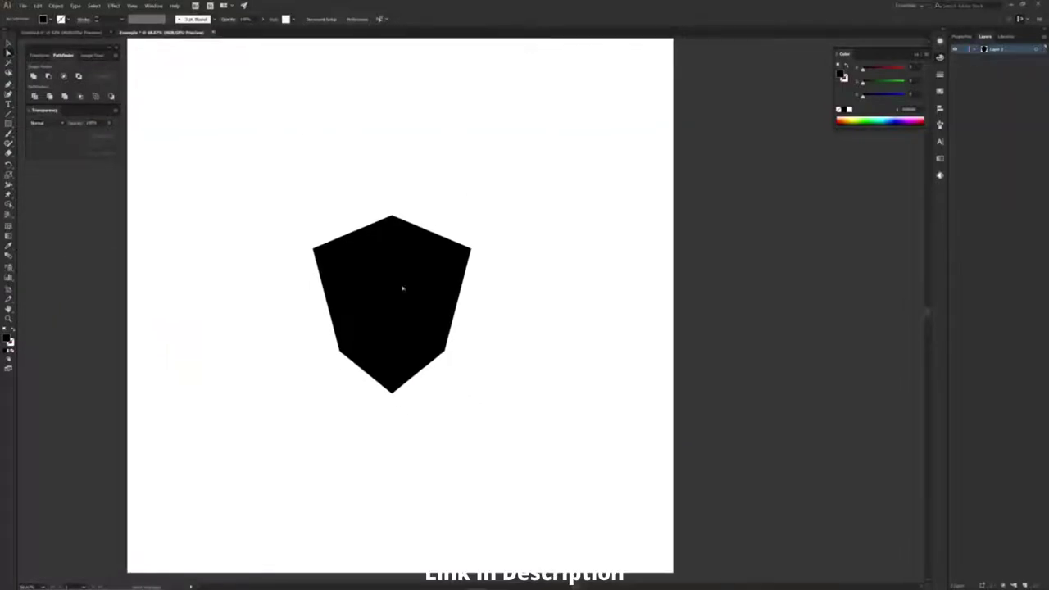
Back in the Example document, remove the shield's fill and give it a solid black stroke.
left_click(391, 288)
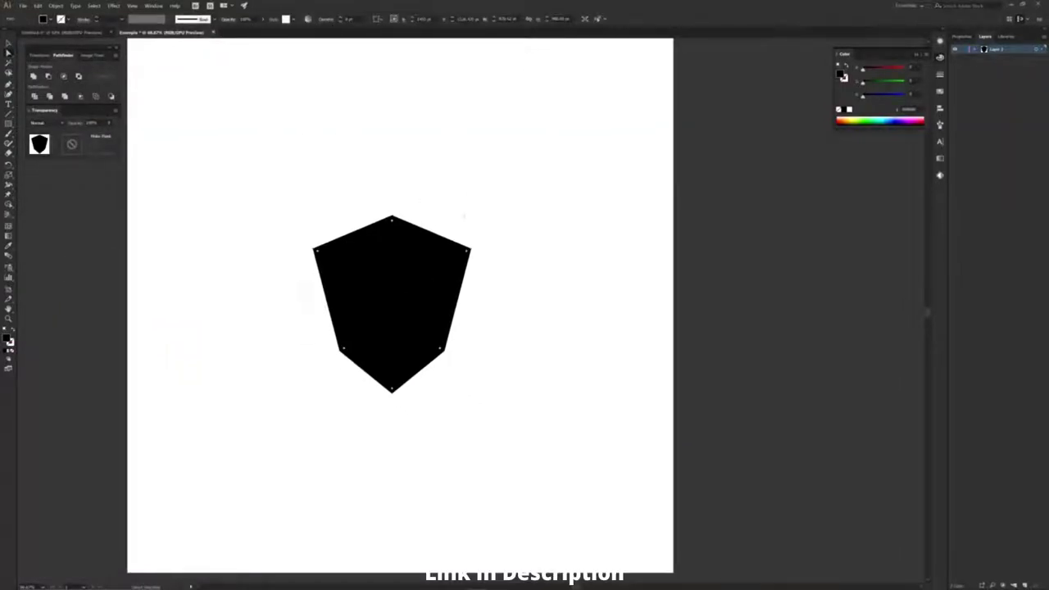
left_click(541, 327)
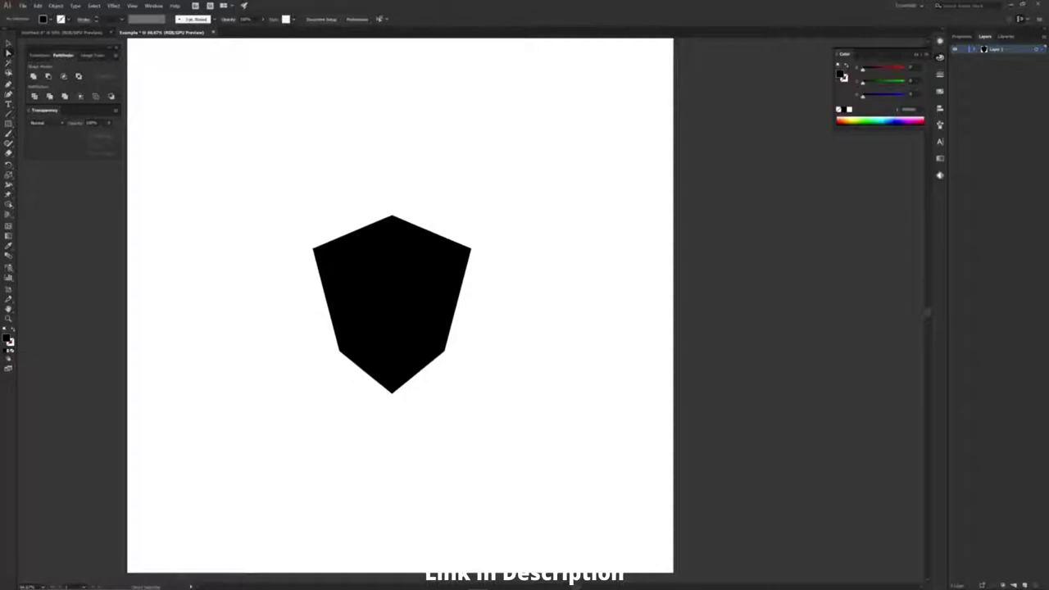
left_click(394, 292)
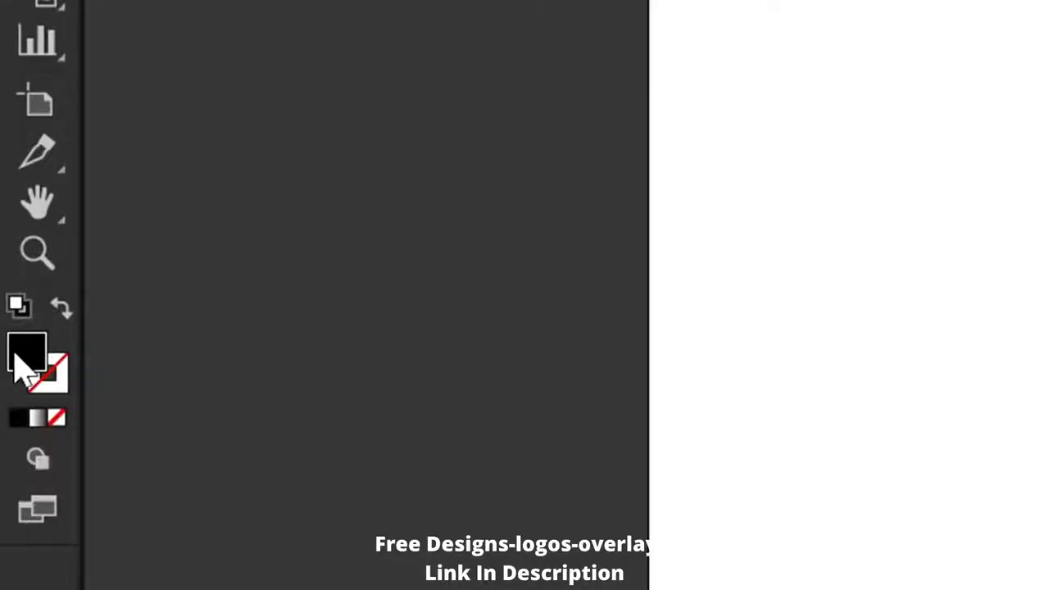
left_click(57, 419)
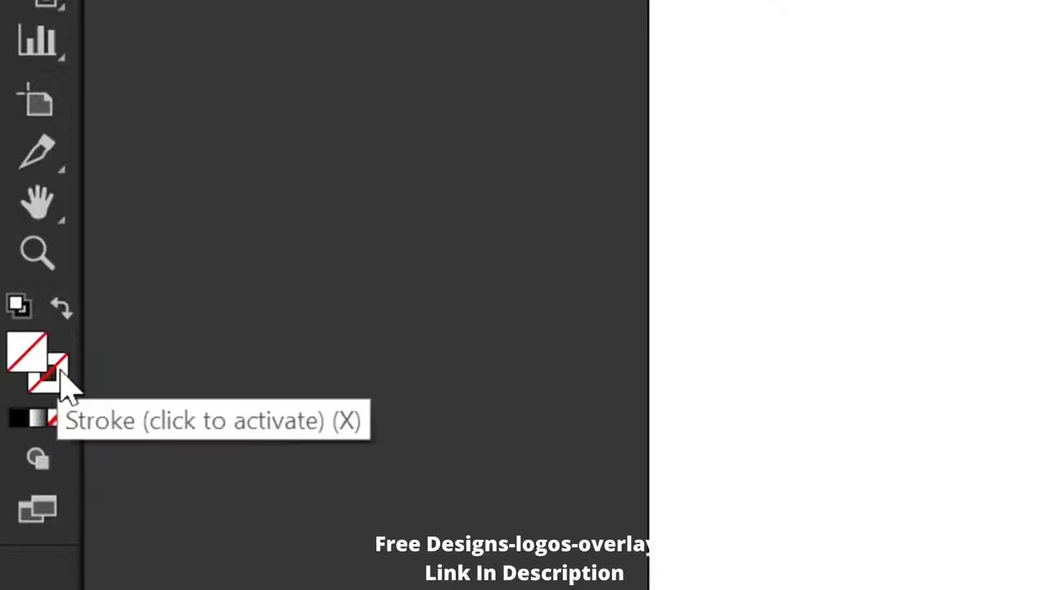
left_click(61, 383)
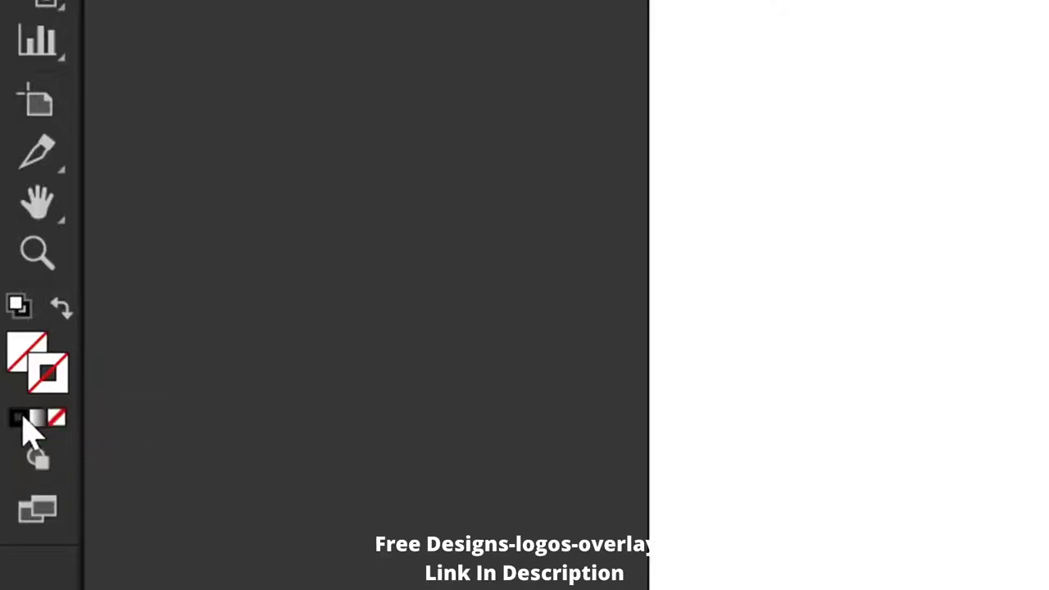
left_click(22, 417)
Change the shield's stroke colour to red, RGB 179, 34, 34.
double_click(59, 369)
left_click(281, 201)
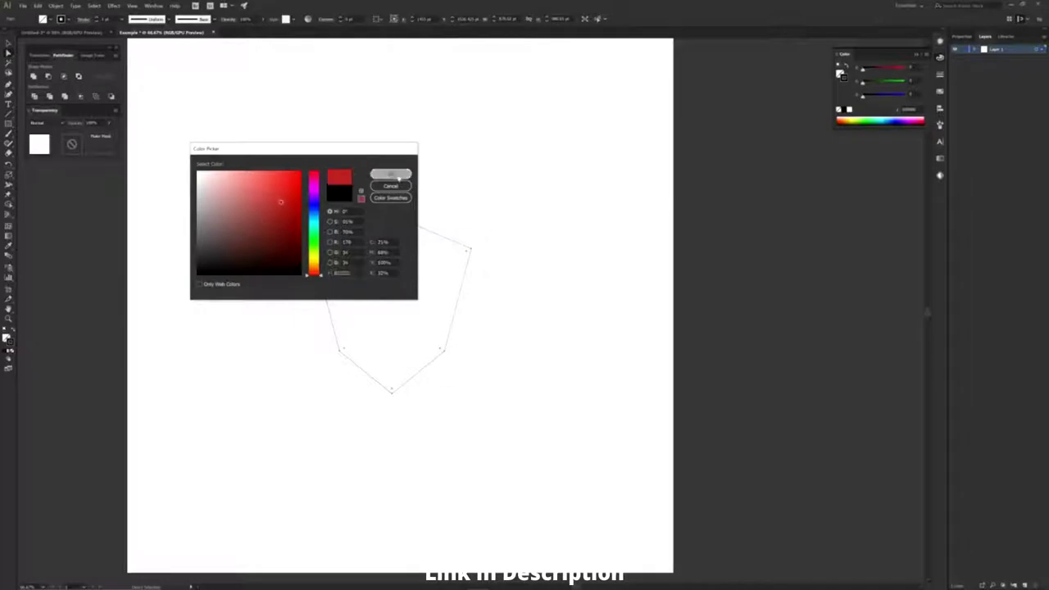
left_click(396, 176)
Thicken the shield's red stroke and align it to the inside of the path.
left_click(153, 5)
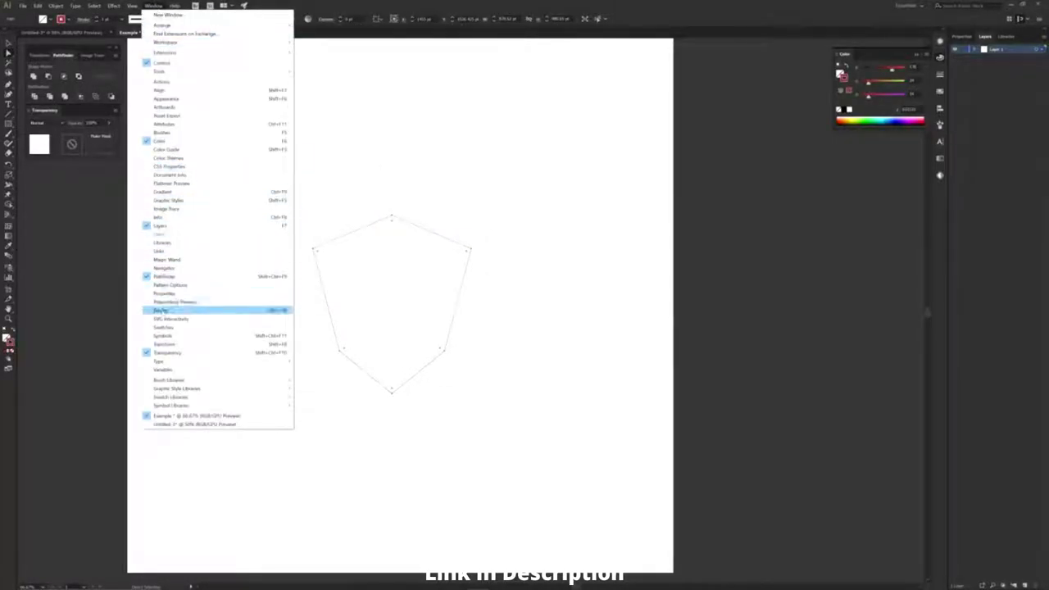
left_click(173, 309)
left_click(868, 82)
left_click(868, 82)
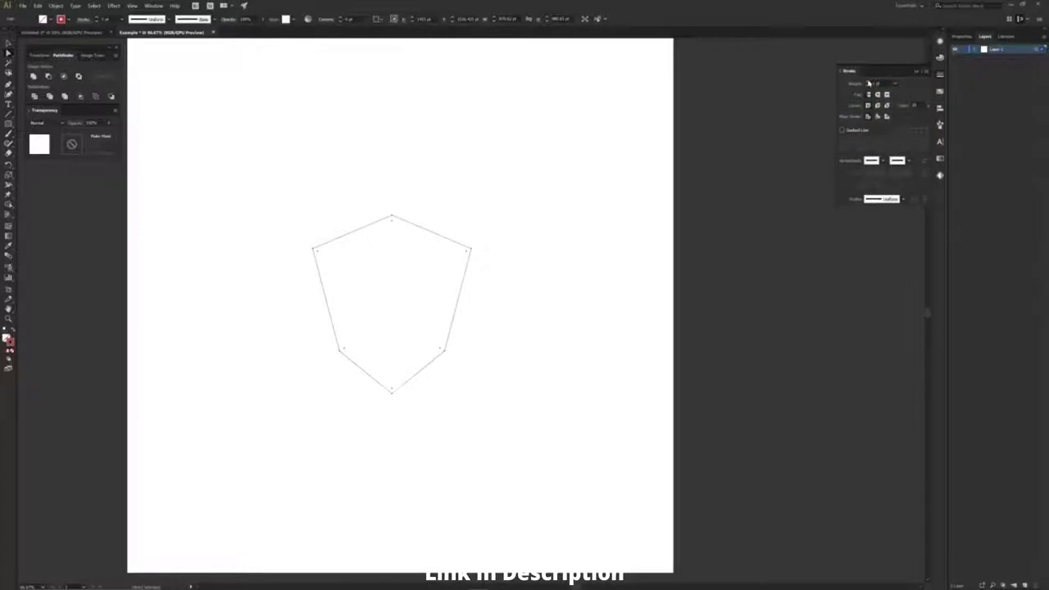
left_click(868, 82)
left_click(868, 82)
left_click(868, 82)
left_click(867, 82)
left_click(868, 82)
left_click(868, 82)
left_click(869, 83)
left_click(868, 84)
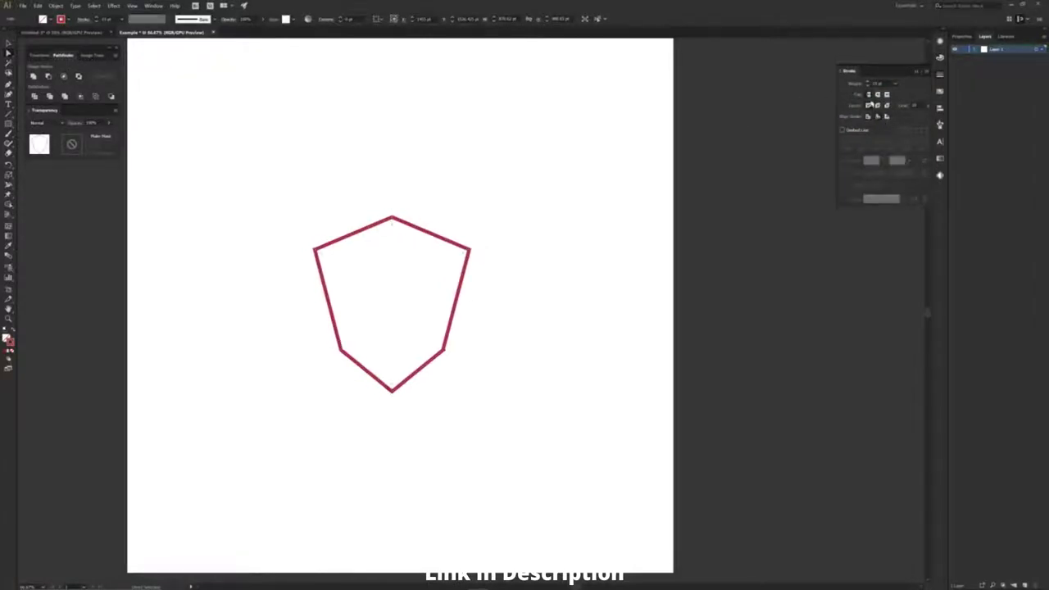
left_click(869, 83)
left_click(869, 84)
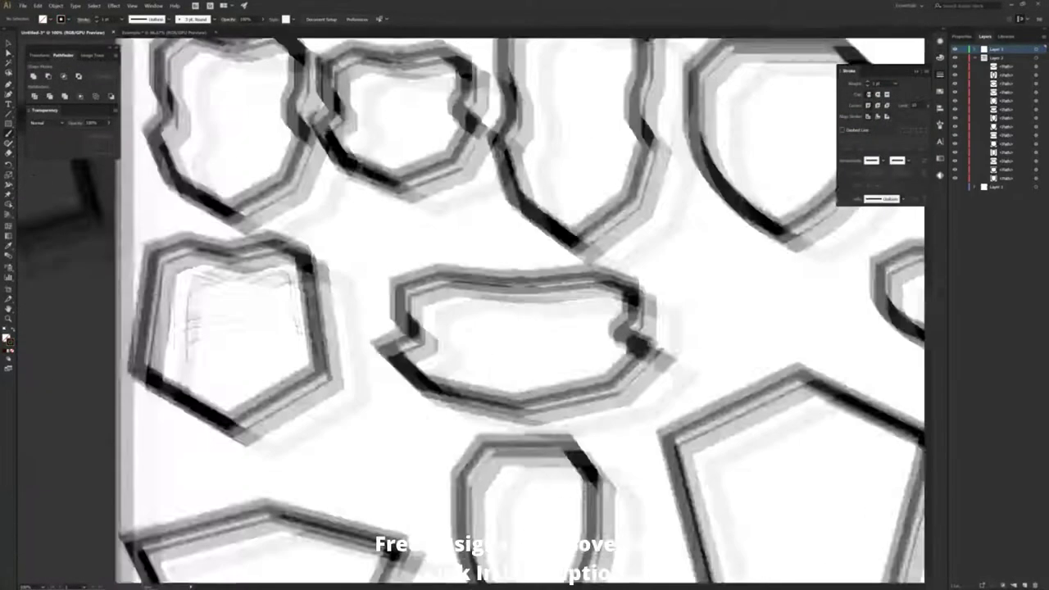
Sketch thin freehand brush lines inside the empty shields, including a peaked outline in the large pentagonal shield near the artboard's right edge.
mouse_move(390, 156)
left_mouse_down()
mouse_move(404, 296)
mouse_move(439, 243)
left_mouse_up()
mouse_move(360, 238)
left_mouse_down()
mouse_move(443, 246)
mouse_move(518, 206)
left_mouse_up()
scroll(521, 207, "right", 5)
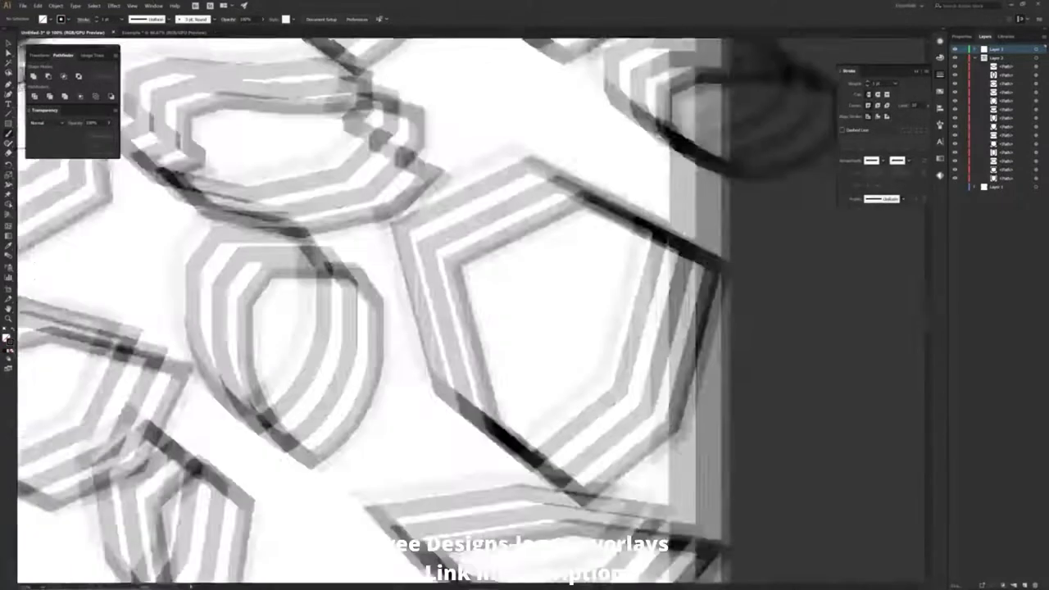
left_click_drag(402, 278, 503, 202)
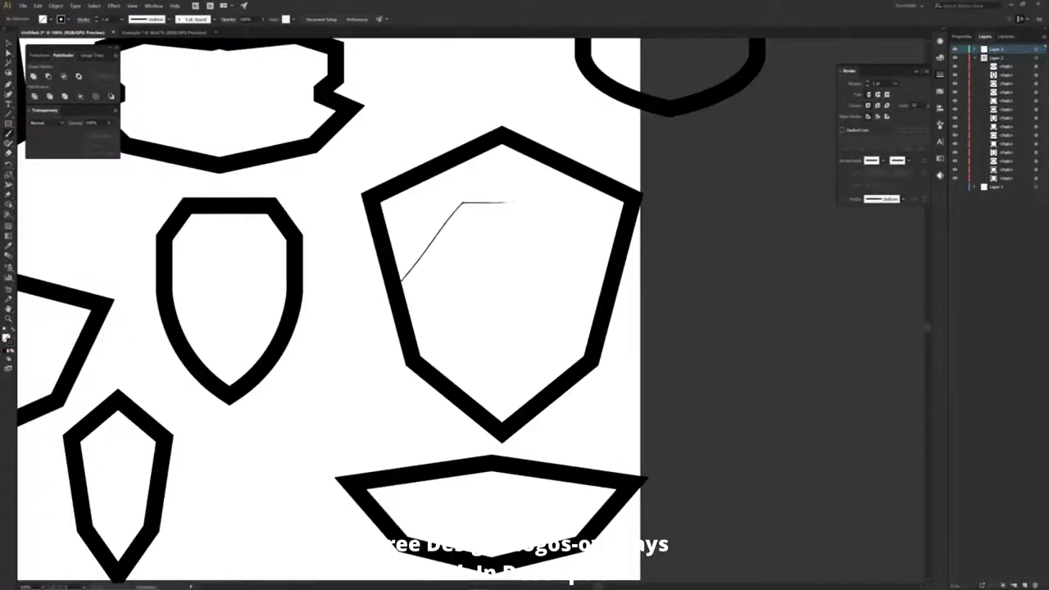
left_click_drag(503, 202, 606, 254)
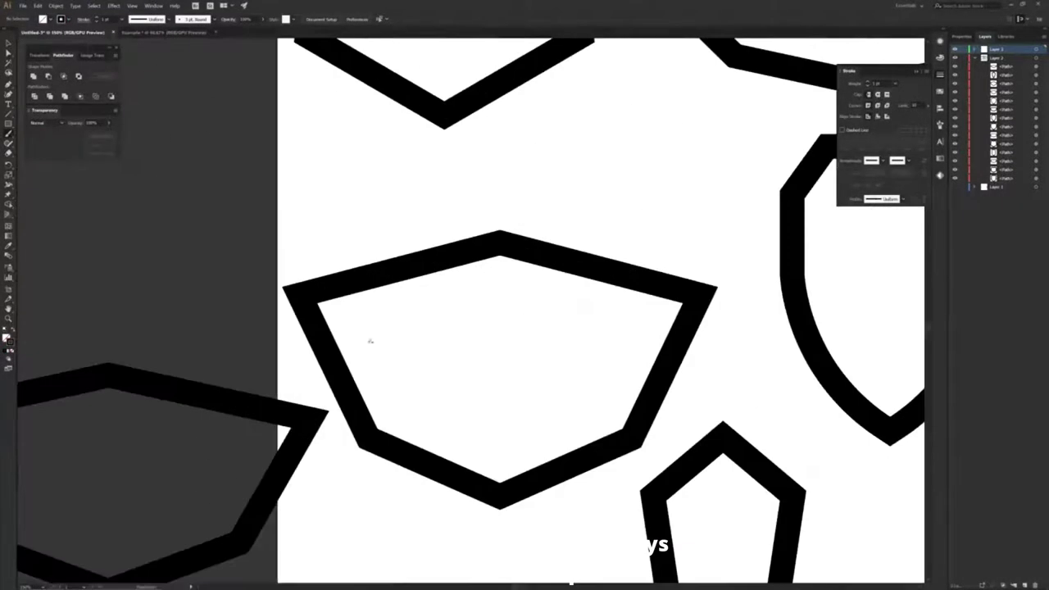
Sketch a curved banner outline inside the wide six-sided shield and crossbar lines inside the small narrow shield overlapping the artboard's lower edge.
left_click_drag(398, 421, 352, 309)
left_click_drag(351, 309, 644, 386)
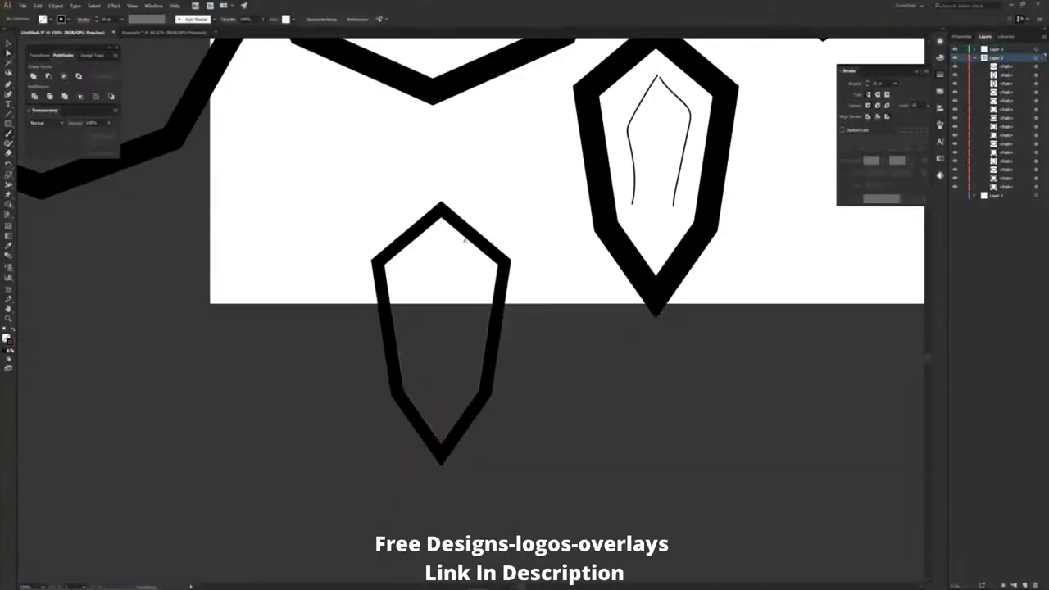
left_click_drag(407, 377, 464, 376)
left_click_drag(409, 320, 480, 318)
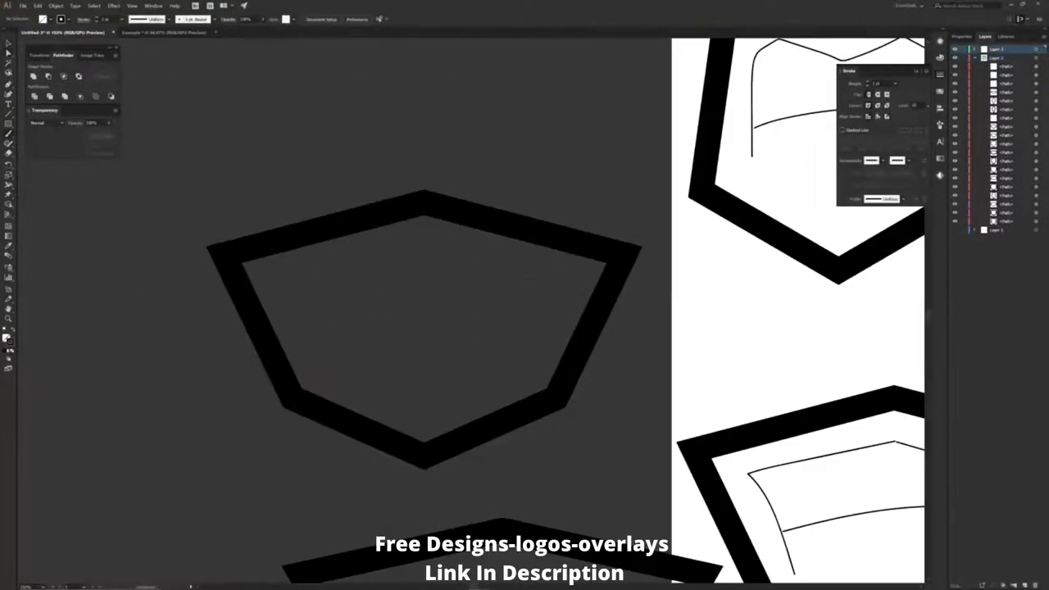
Sketch lines in the wide shield off the artboard, a peaked shape with a hatched triangle in the flat shield, and a rectangular band in the rounded shield.
left_click_drag(318, 379, 533, 354)
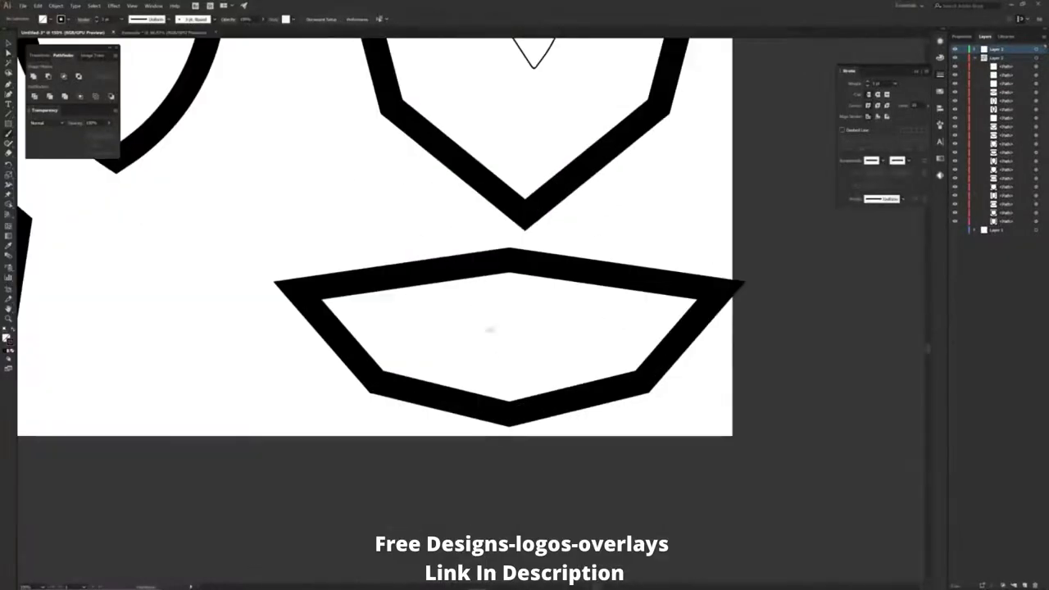
left_click_drag(492, 332, 399, 347)
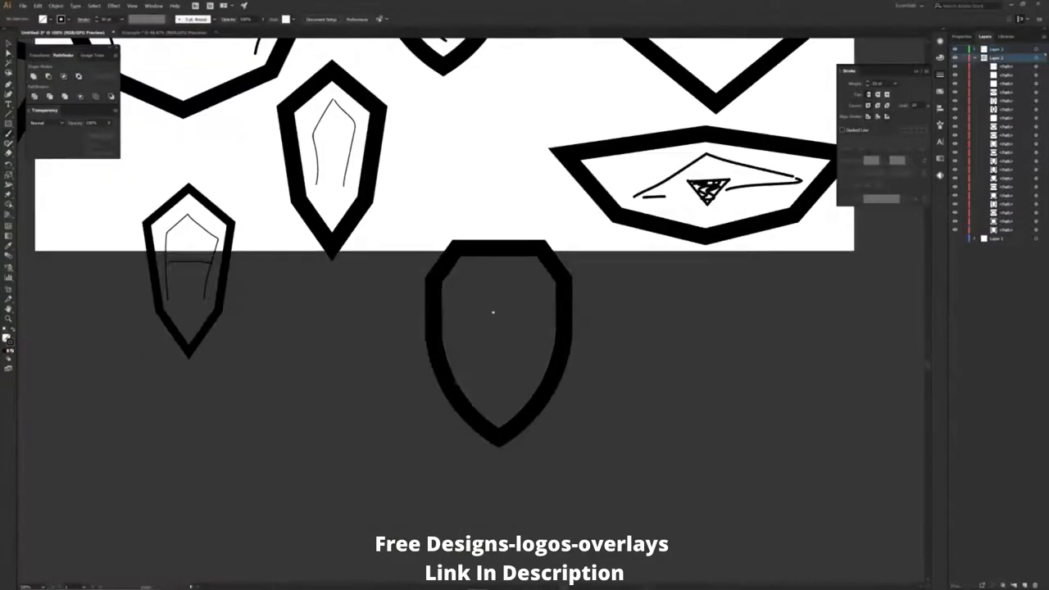
left_click_drag(449, 284, 546, 305)
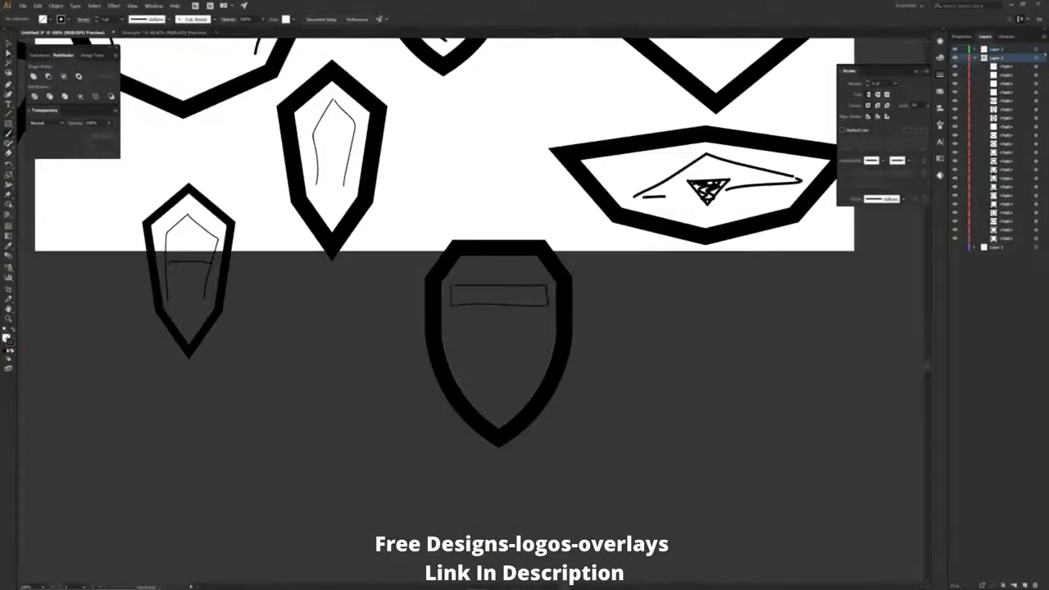
left_click_drag(483, 308, 513, 308)
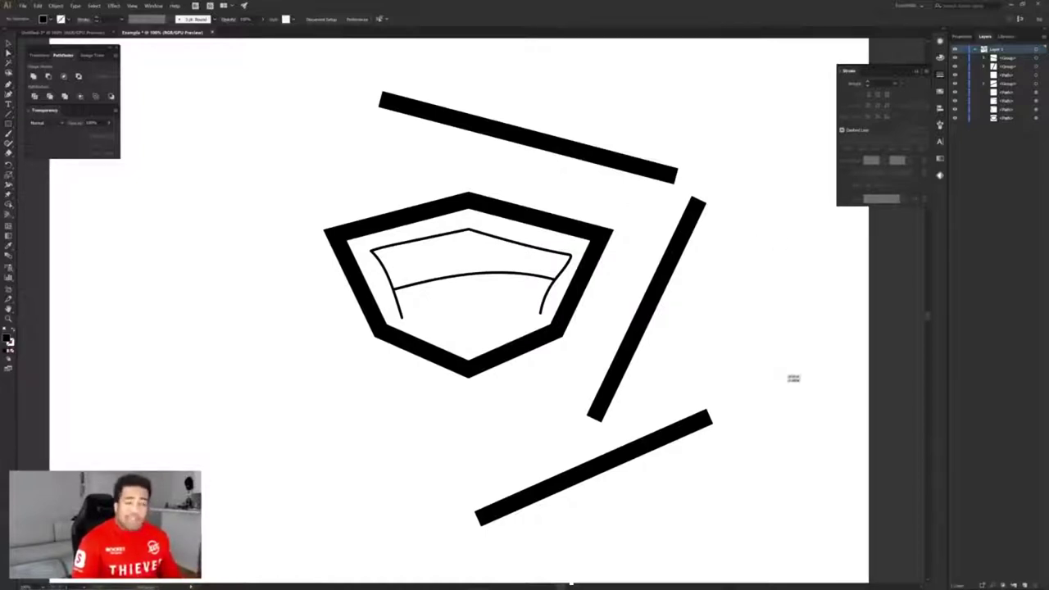
In the Example document, try matching the shield's left side with a narrow black rectangle rotated diagonally over it, and delete the rectangle.
left_click_drag(766, 212, 766, 373)
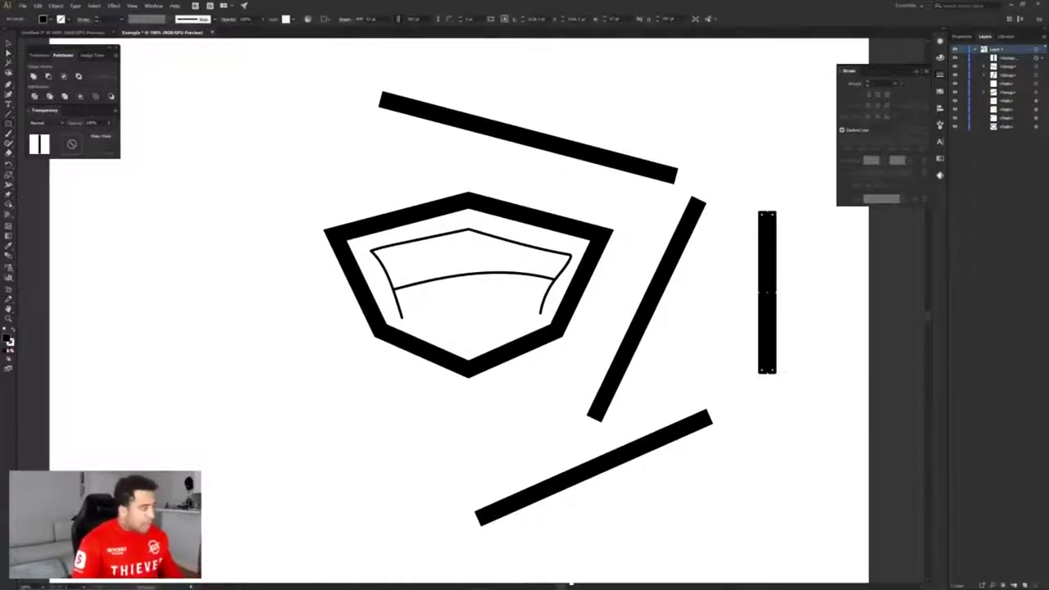
left_click(8, 53)
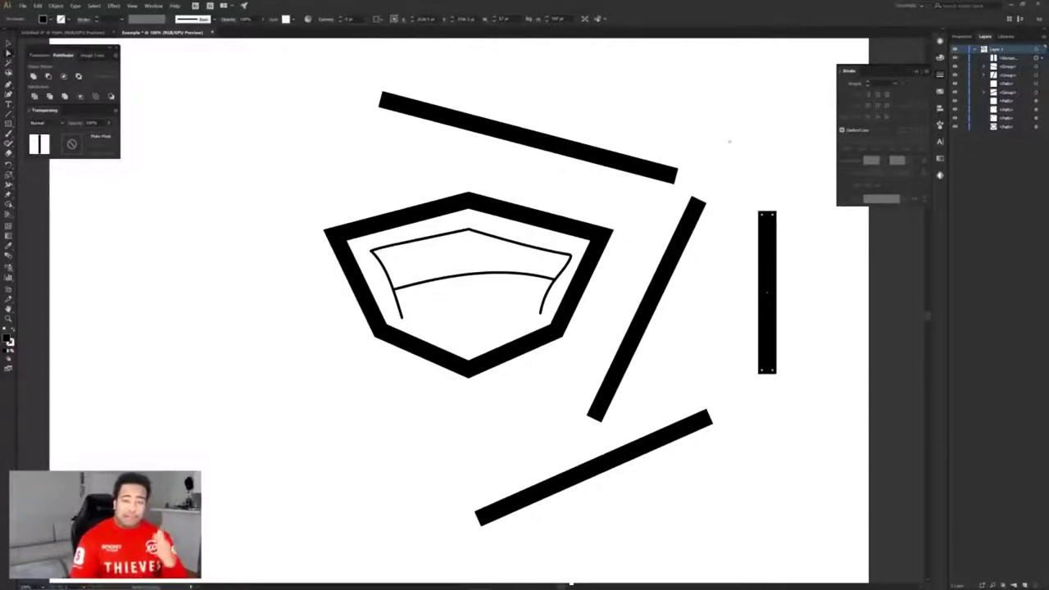
left_click(687, 148)
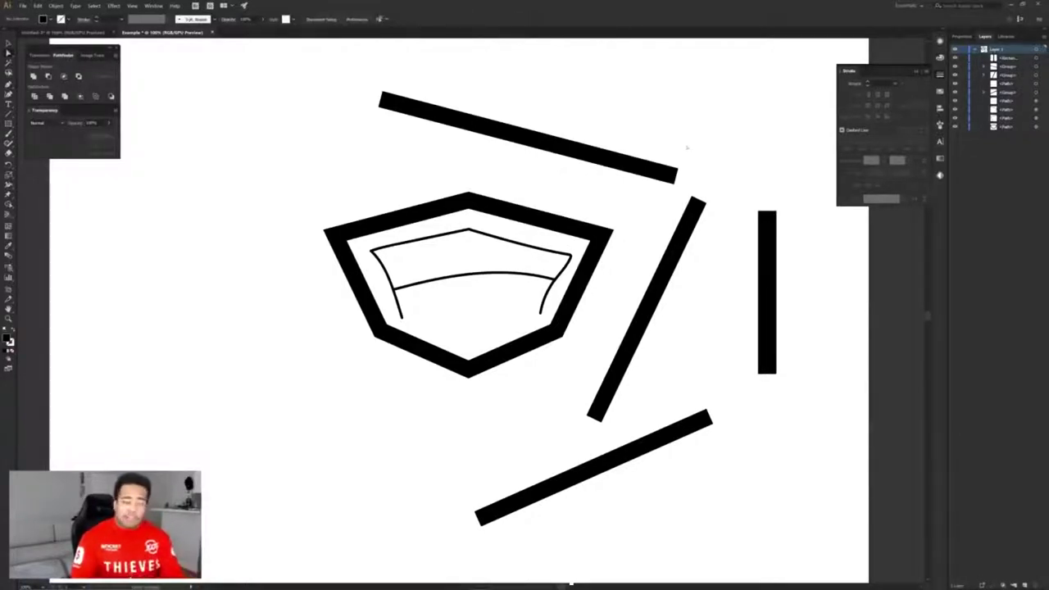
left_click(768, 220)
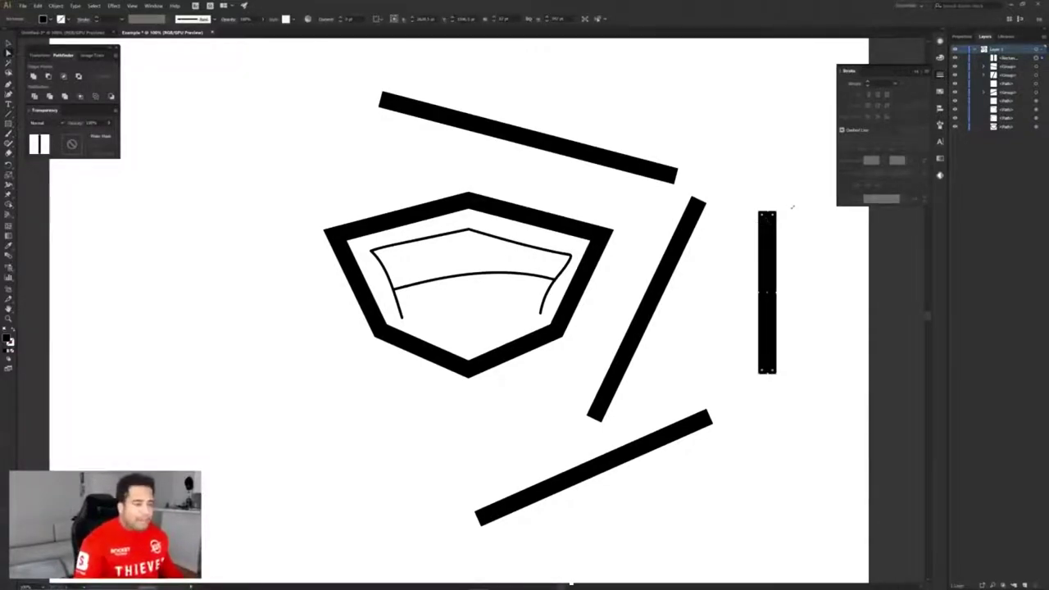
left_click_drag(784, 212, 718, 198)
left_click_drag(744, 262, 336, 272)
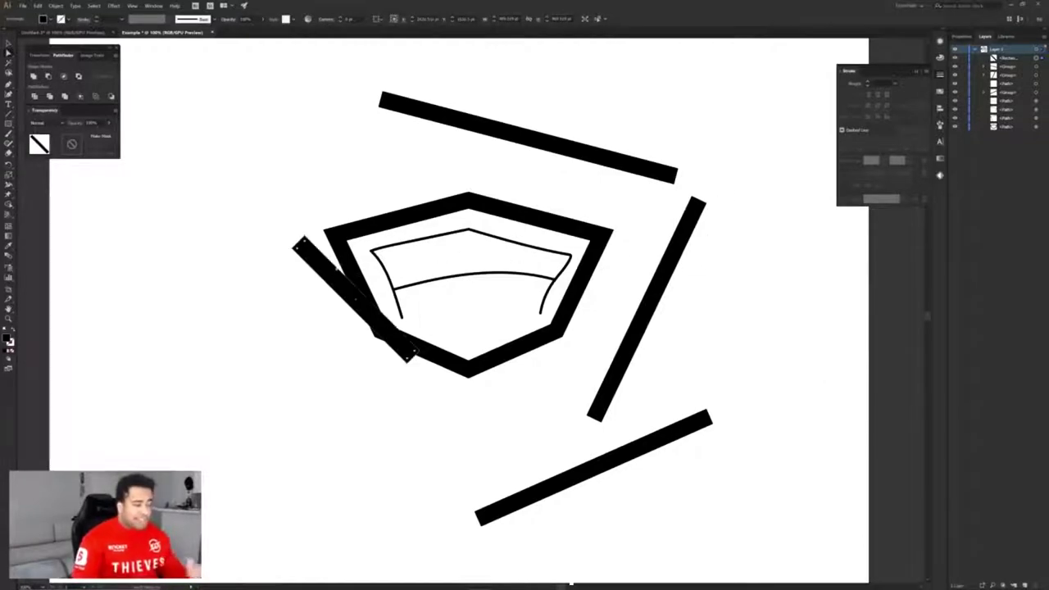
key("Delete")
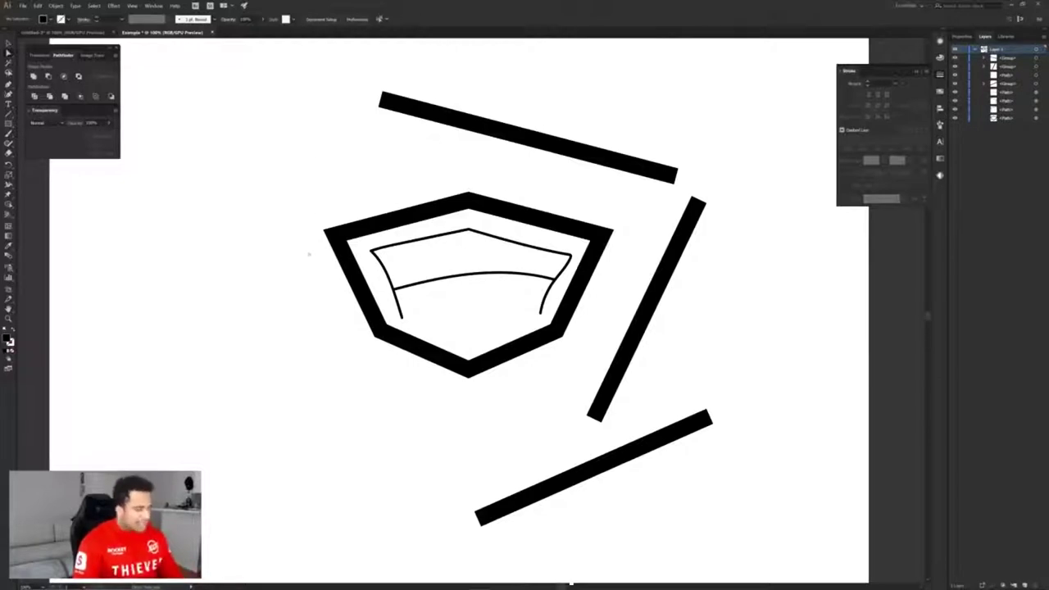
Draw a straight Pen path along the shield's inner right edge and move it into the free space outside the shield.
scroll(566, 278, "up", 3)
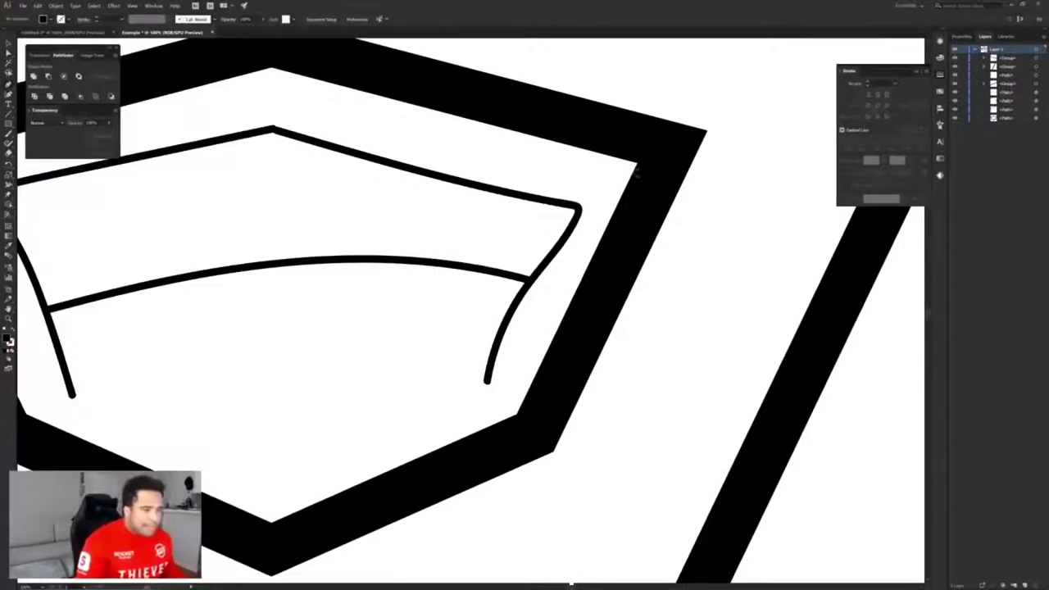
left_click(638, 167)
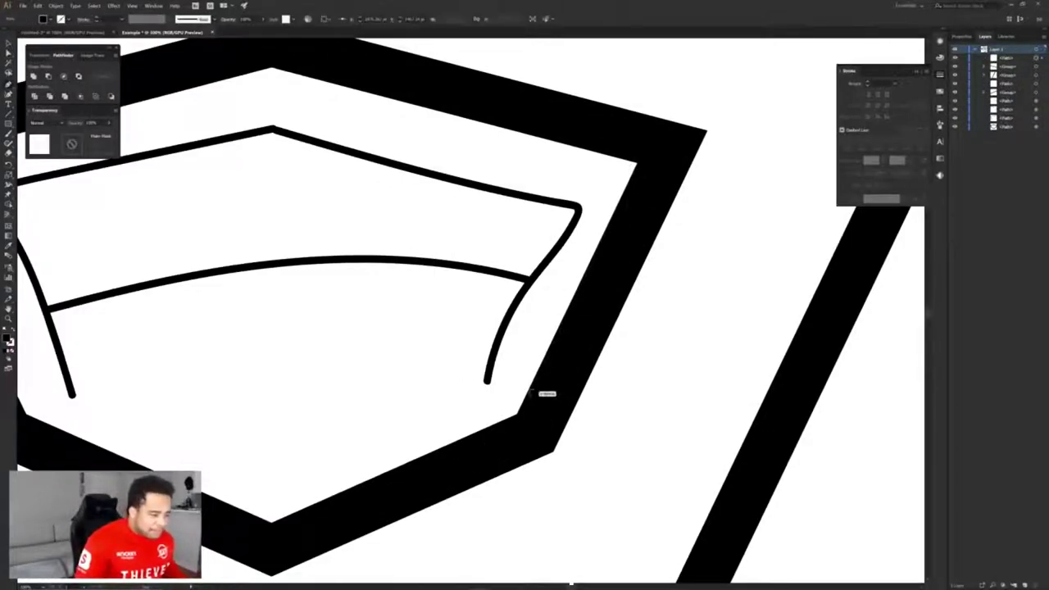
left_click(530, 392)
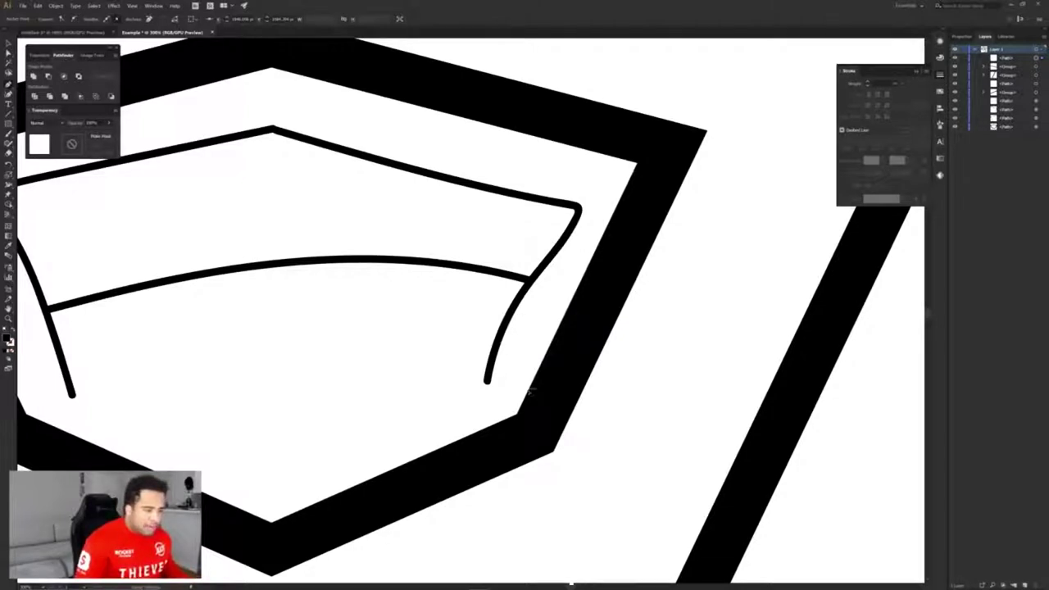
key("ctrl+z")
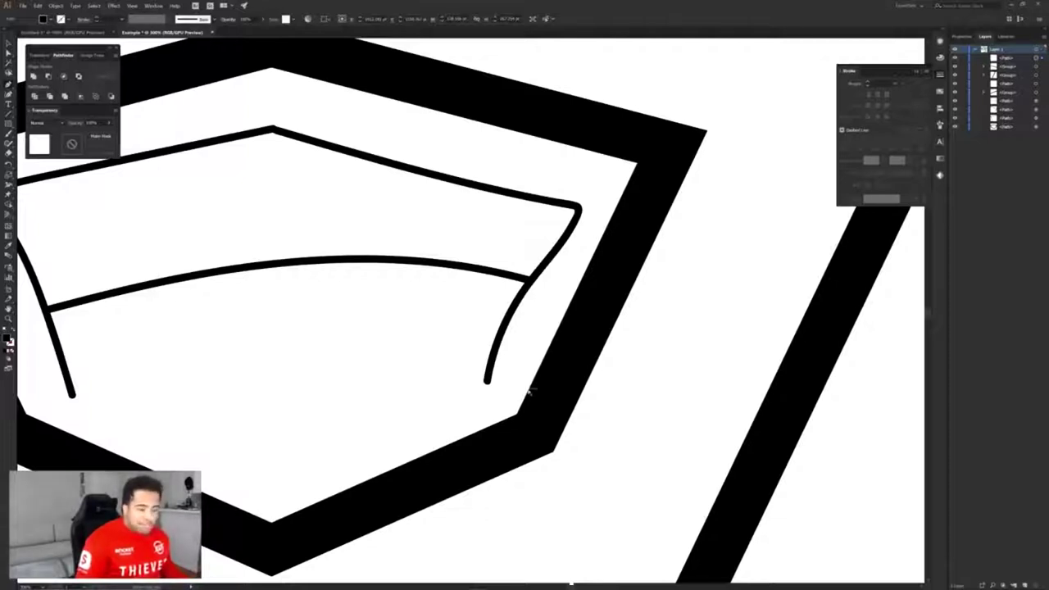
left_click_drag(749, 247, 610, 182)
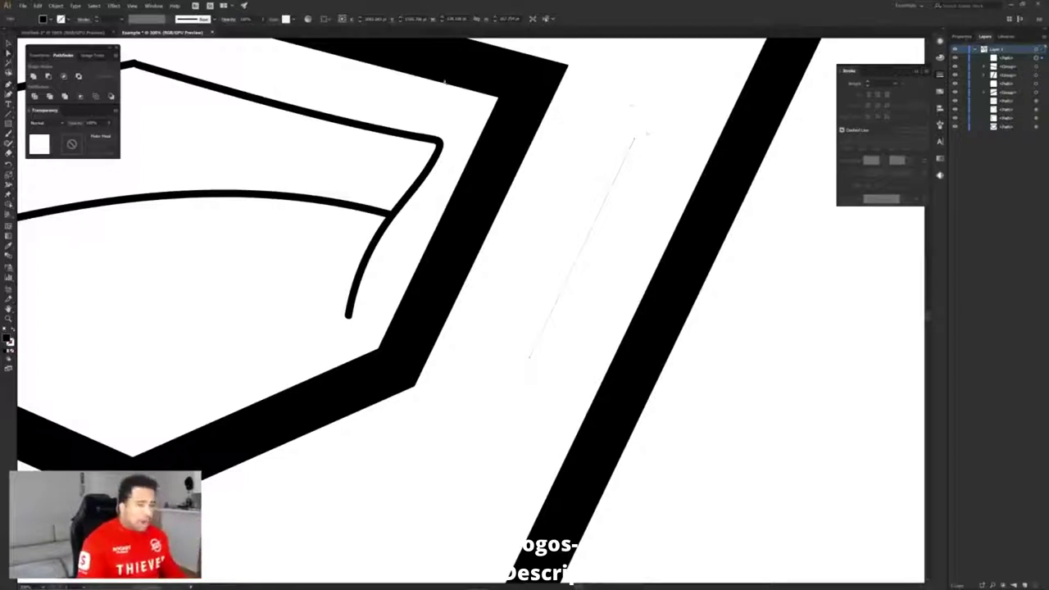
Lengthen the thin line proportionally in both directions at its original angle so it extends well past the shield's right edge.
left_click(10, 54)
left_click_drag(27, 55, 28, 56)
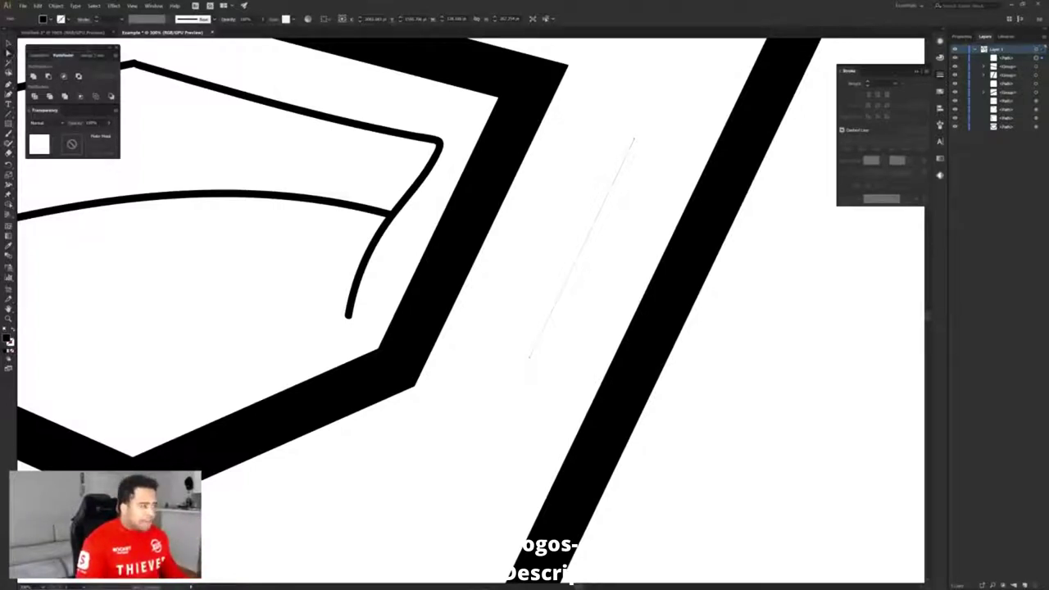
left_click(593, 207)
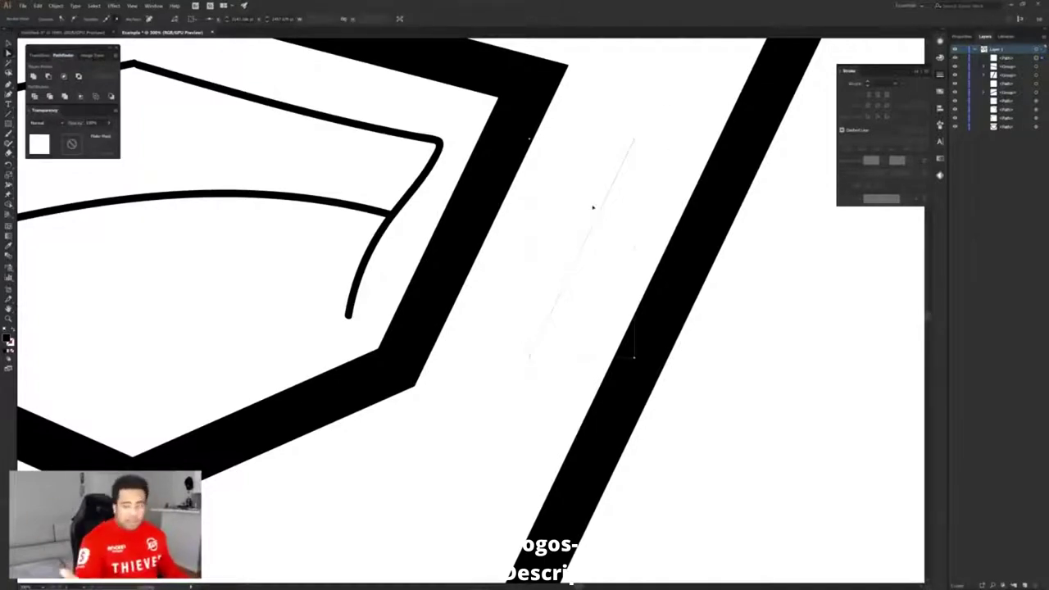
scroll(599, 207, "down", 3)
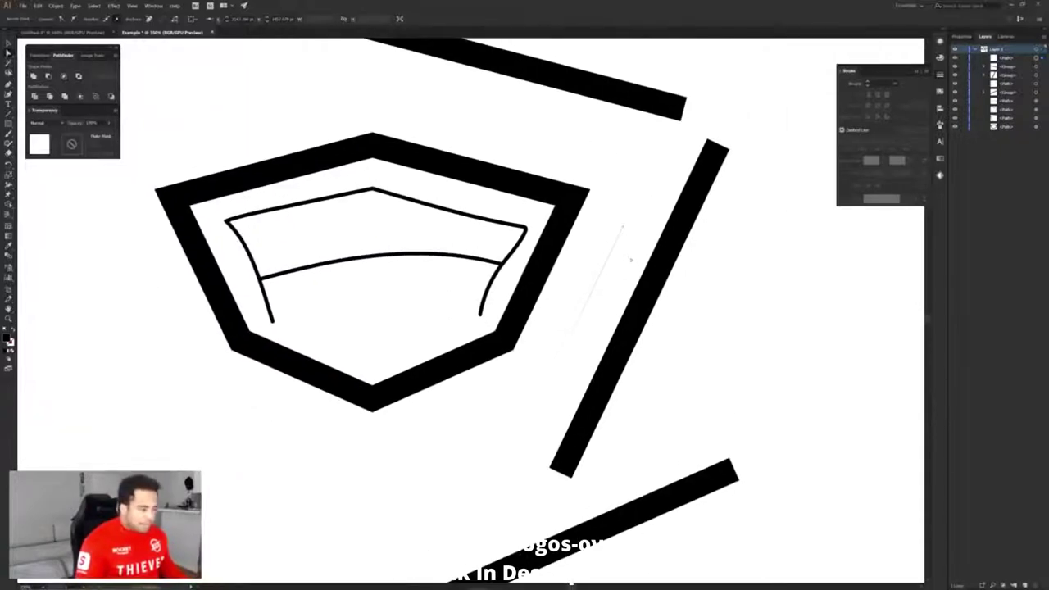
key("ctrl")
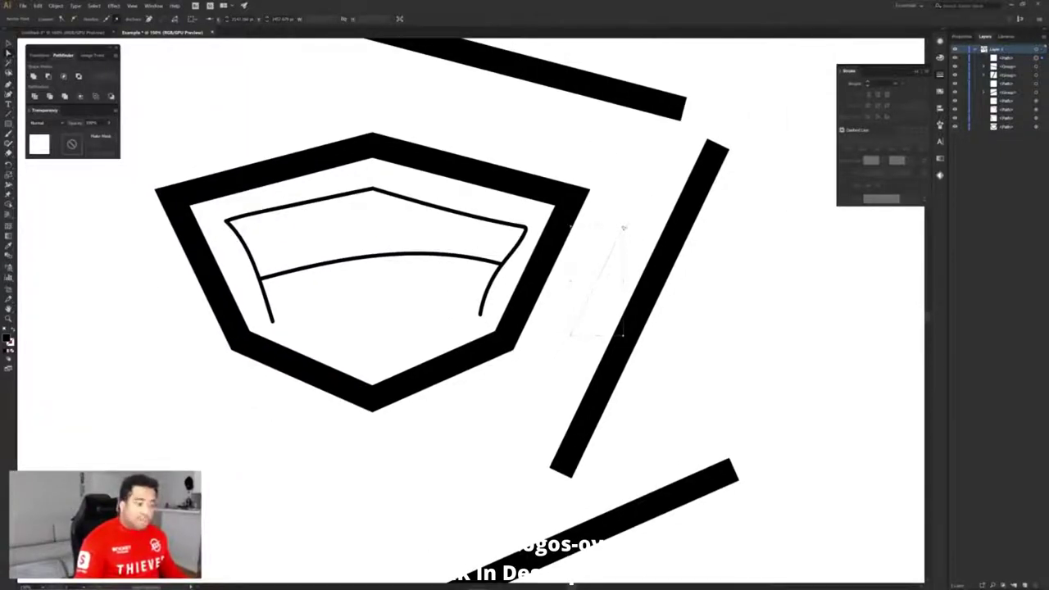
mouse_move(623, 228)
left_mouse_down()
mouse_move(666, 195)
mouse_move(695, 128)
left_mouse_up()
key("ctrl+z")
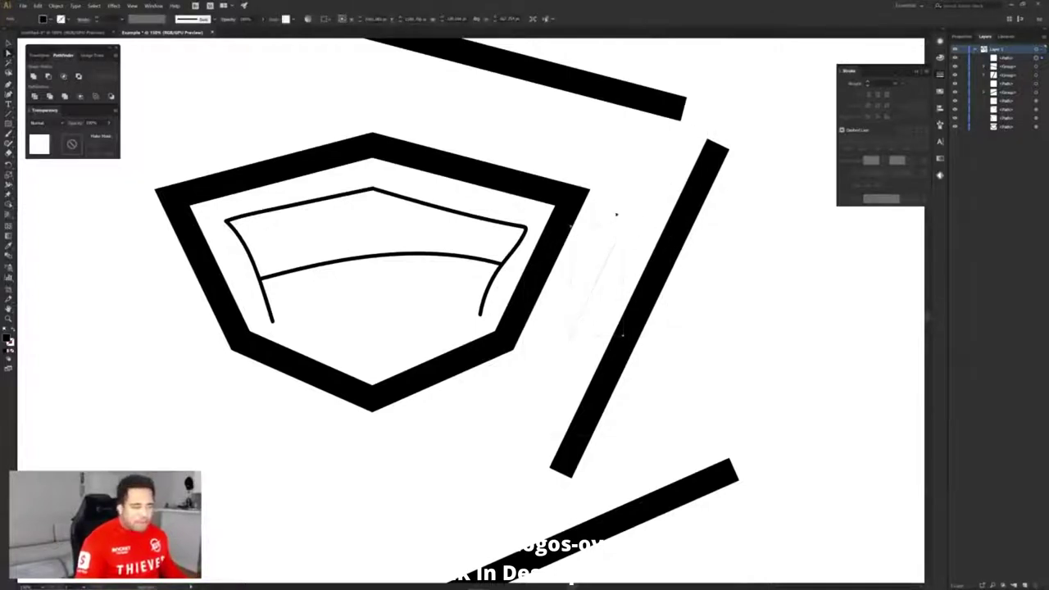
left_click_drag(618, 231, 670, 129)
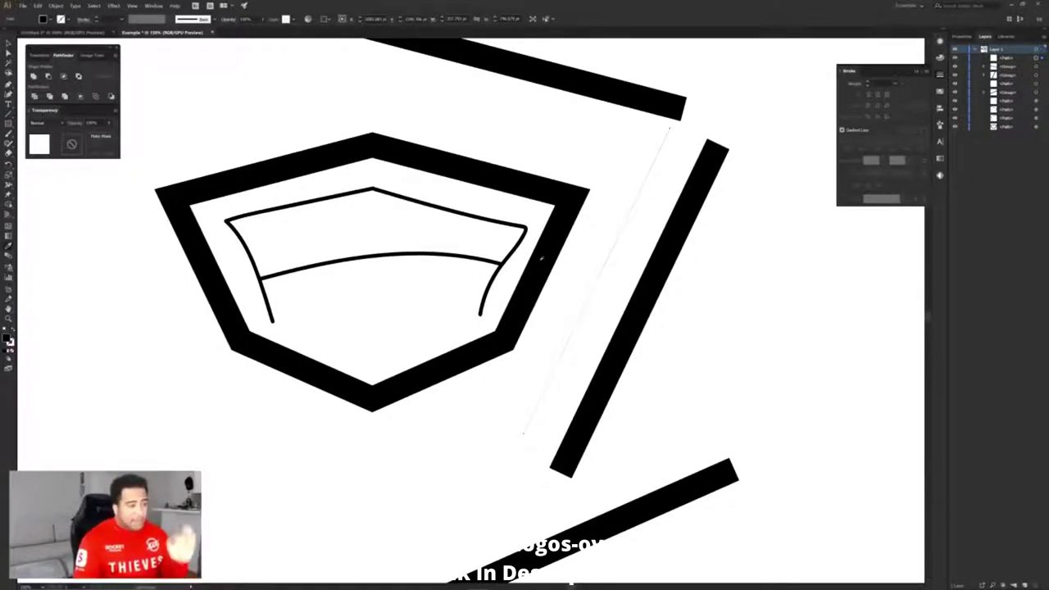
Copy the shield's thick black stroke onto the line and expand its fill and stroke into a shape.
left_click(541, 259)
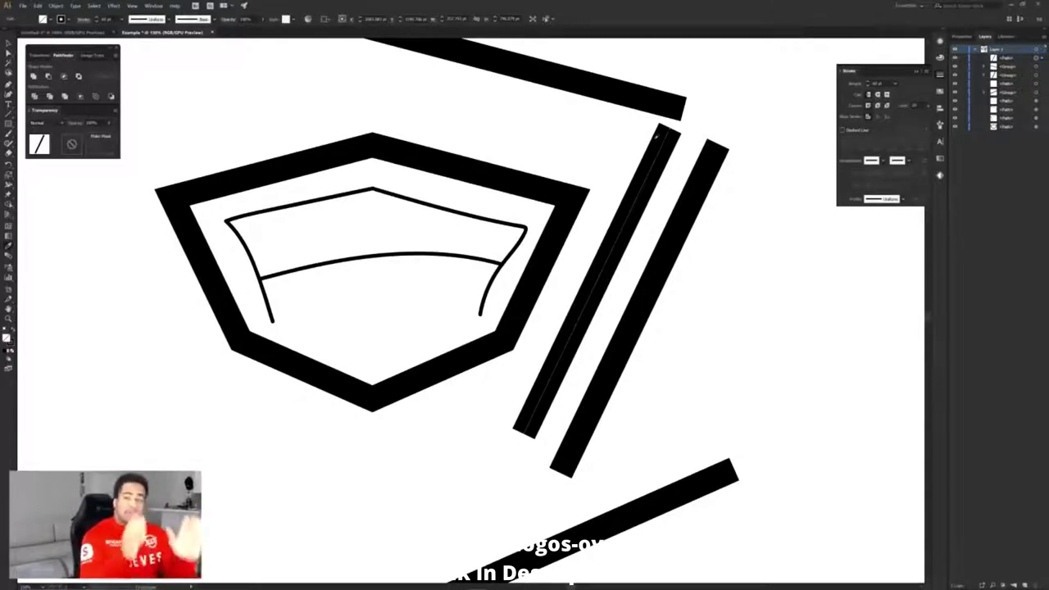
left_click(55, 6)
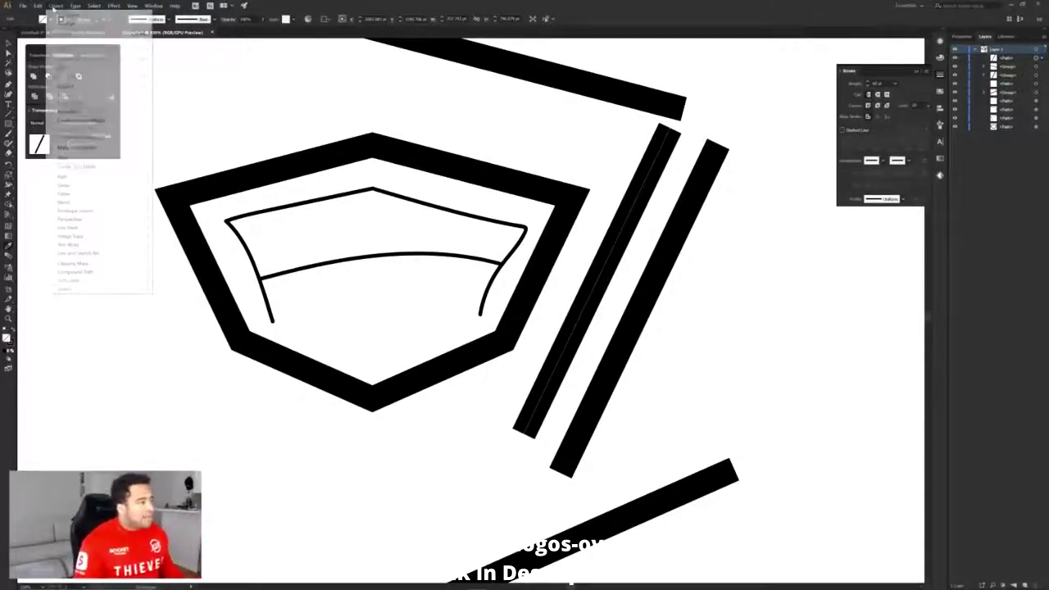
left_click(71, 87)
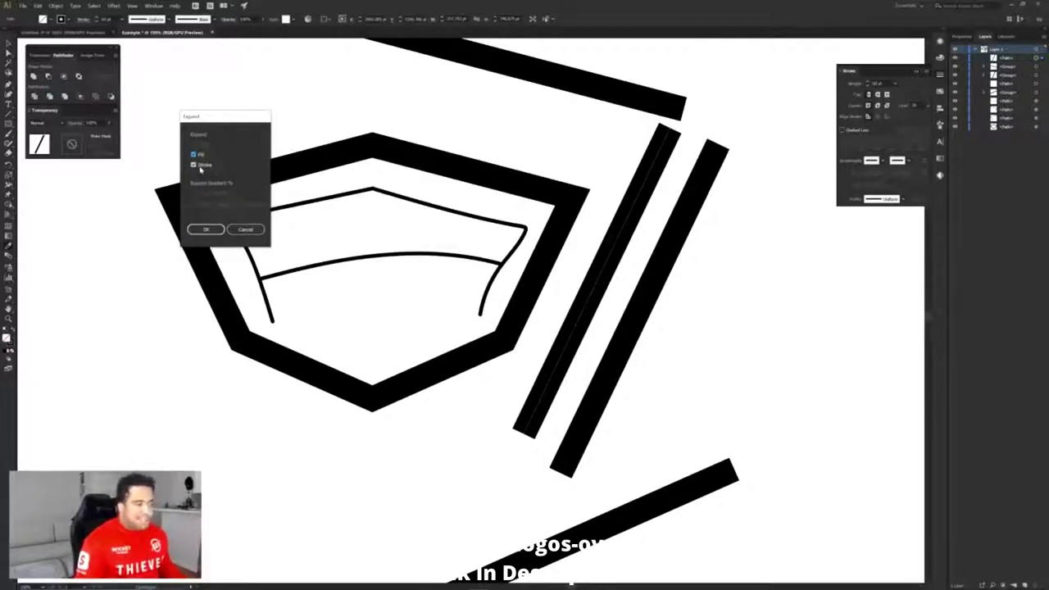
left_click(205, 229)
left_click(295, 185)
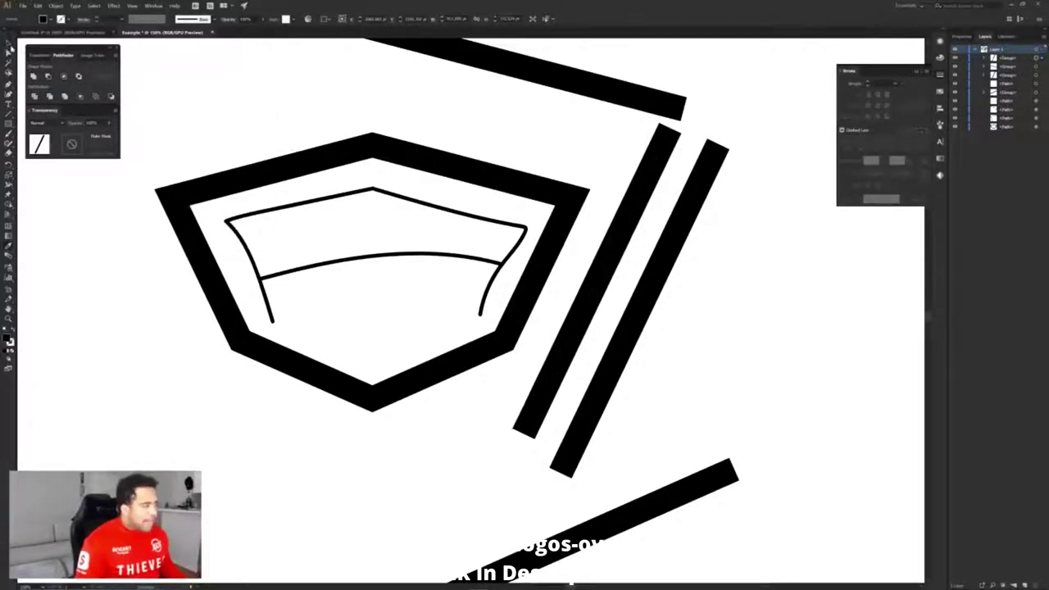
Try the expanded bar over the shield's right edge and position it just outside, parallel to that edge.
left_click(647, 228)
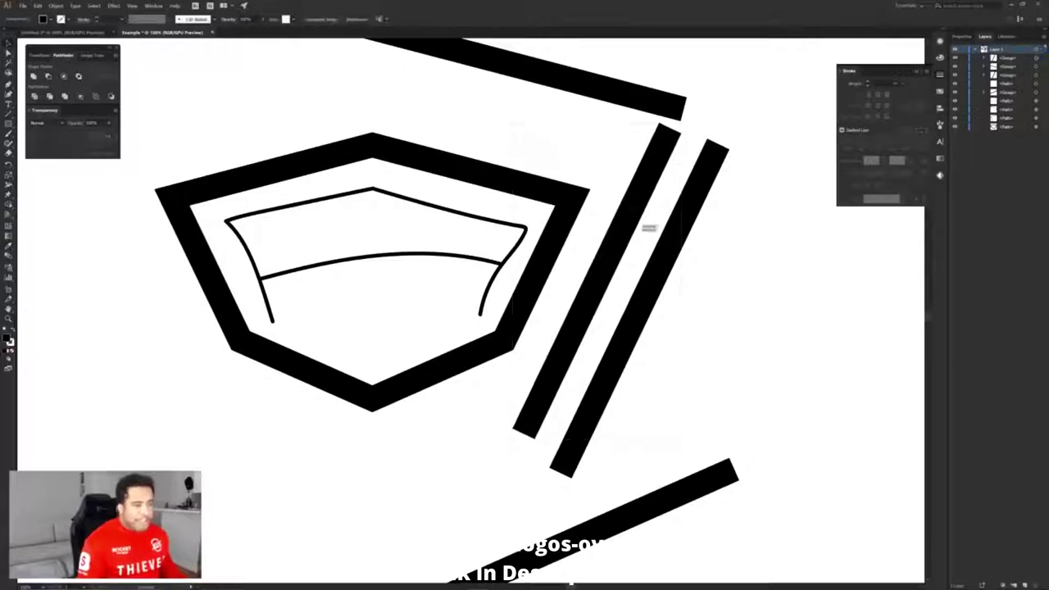
left_click_drag(621, 222, 589, 251)
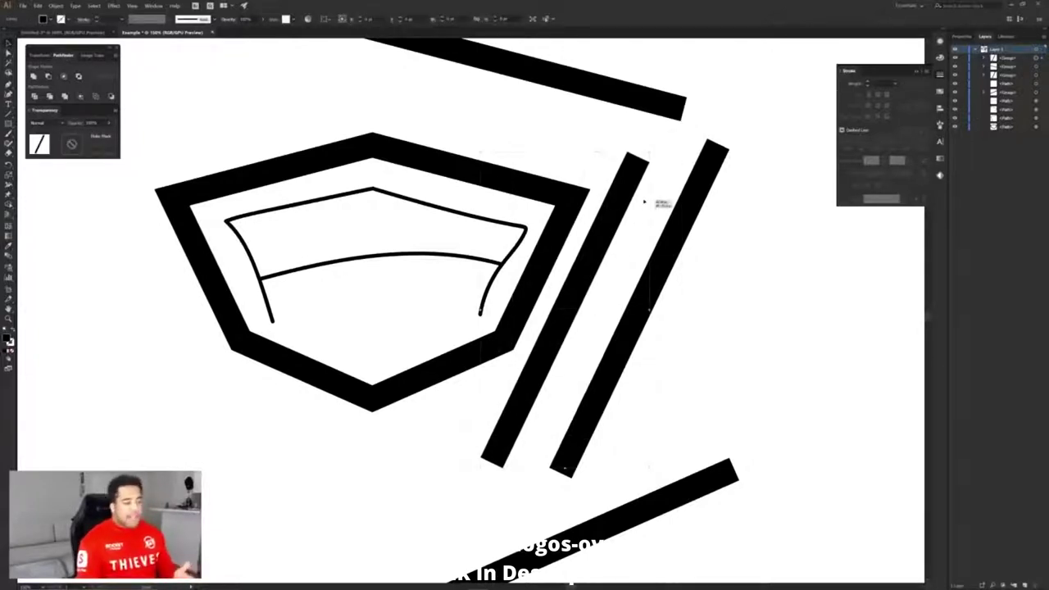
left_click_drag(643, 201, 628, 200)
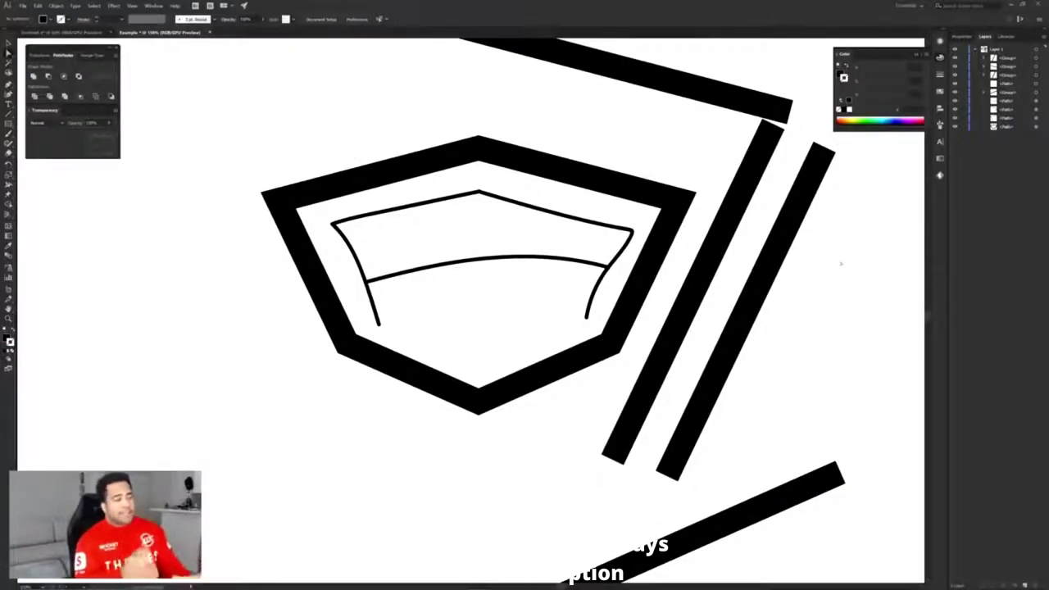
left_click_drag(736, 191, 653, 184)
scroll(633, 259, "up", 3)
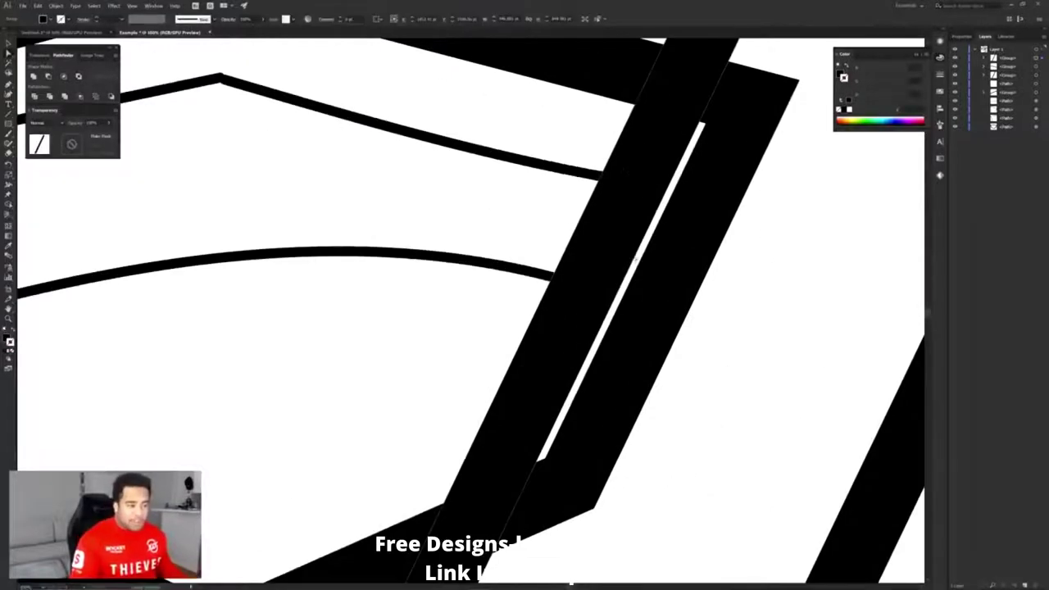
left_click_drag(604, 246, 760, 299)
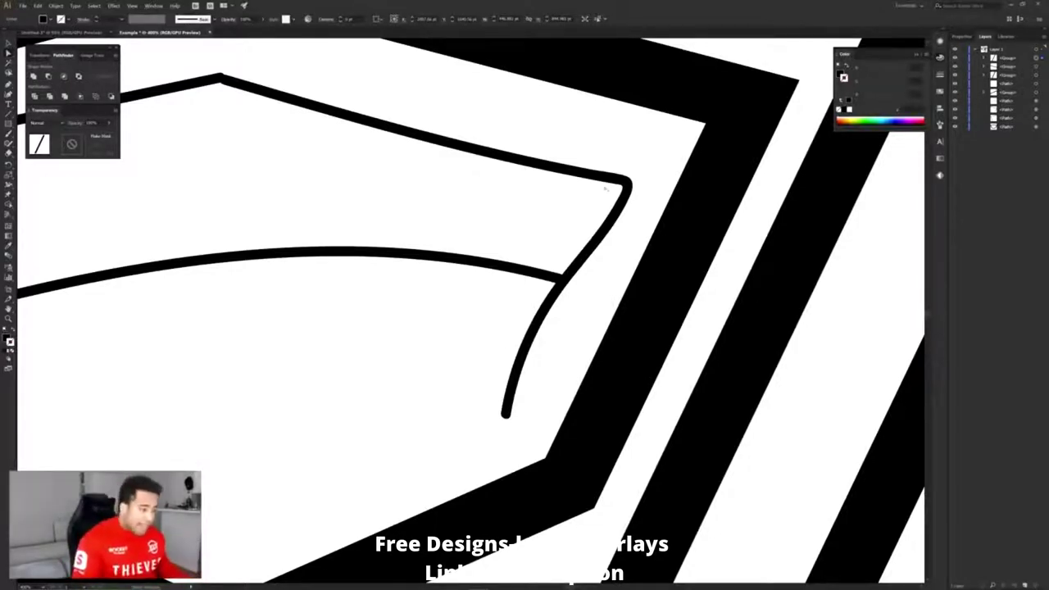
Duplicate the shield outline in place and recolour the copy's stroke light grey (RGB 229, 229, 229).
scroll(778, 279, "down", 2)
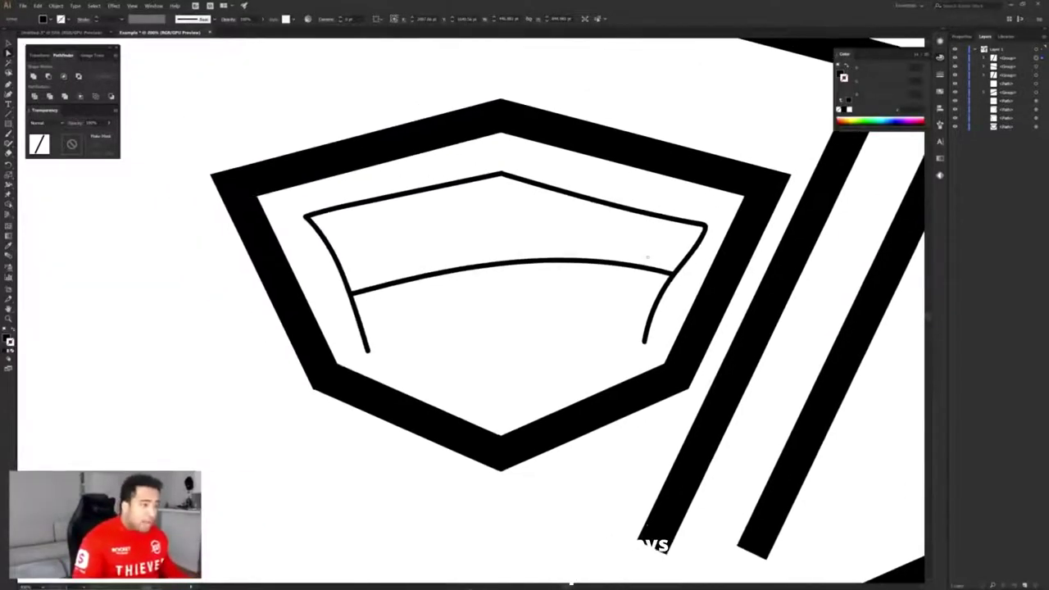
left_click(954, 128)
left_click(955, 128)
left_click(1010, 125)
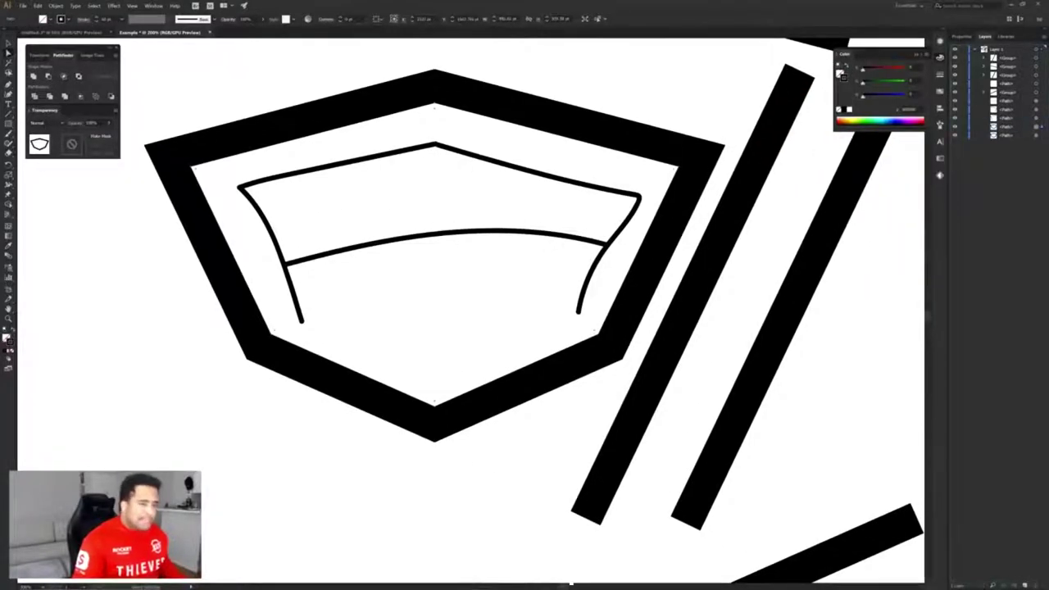
double_click(11, 344)
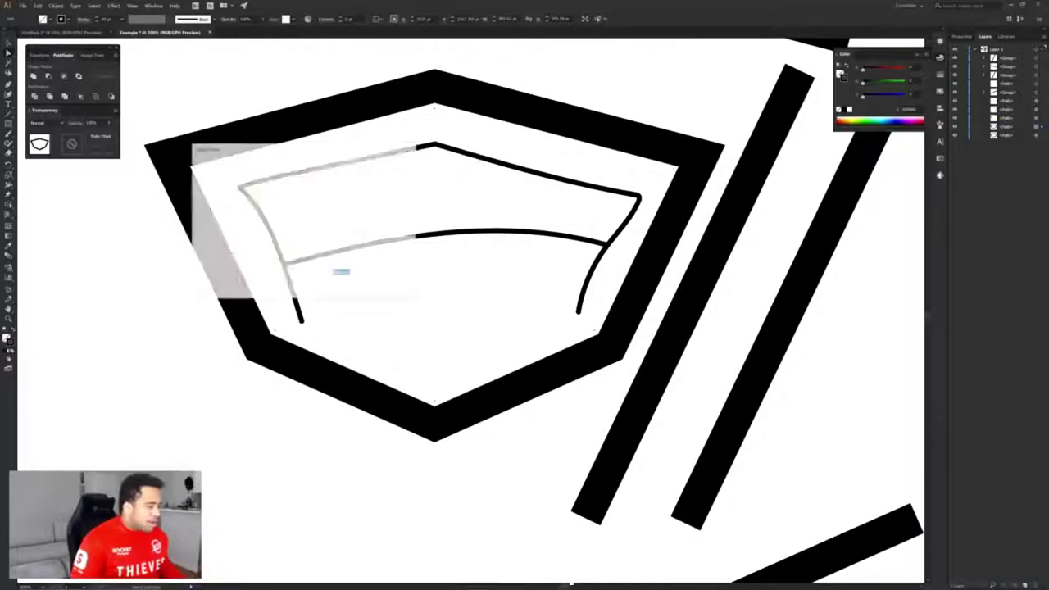
left_click_drag(218, 186, 185, 177)
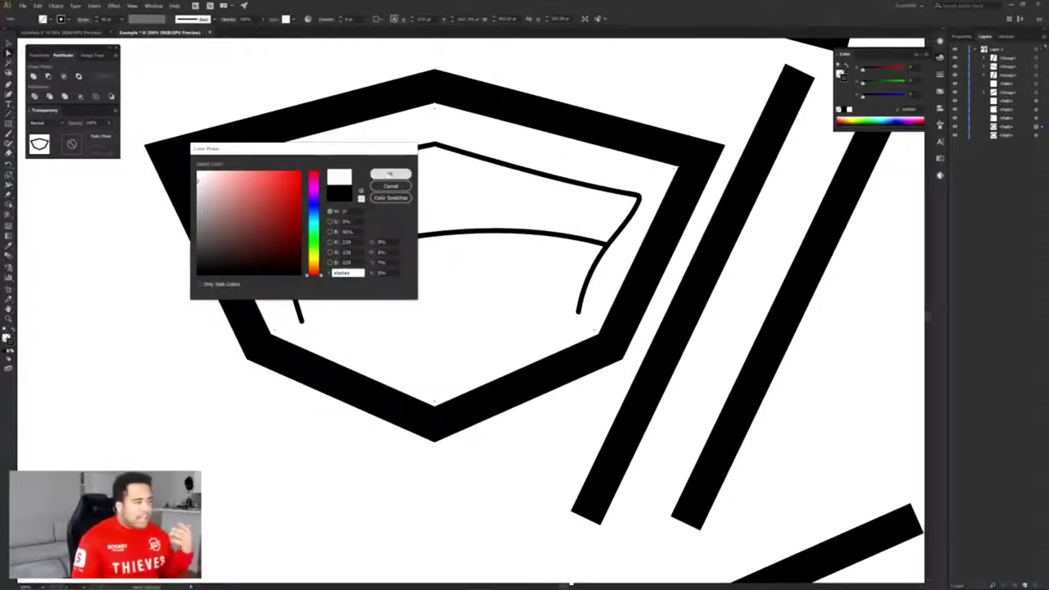
left_click(390, 174)
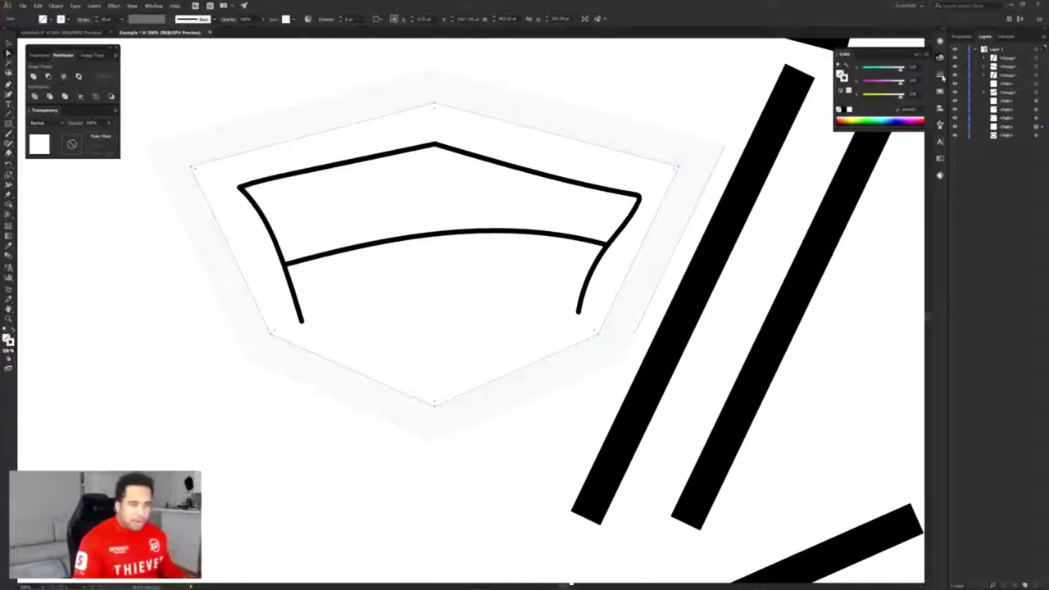
Align the grey outline's stroke to the inside of its path and lock that path.
left_click(941, 75)
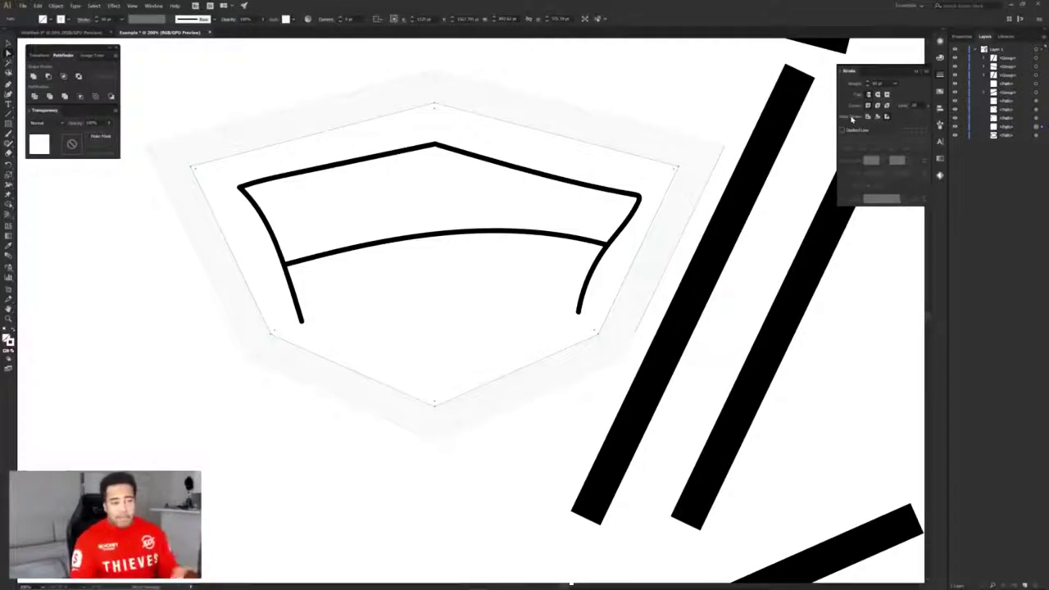
left_click(878, 118)
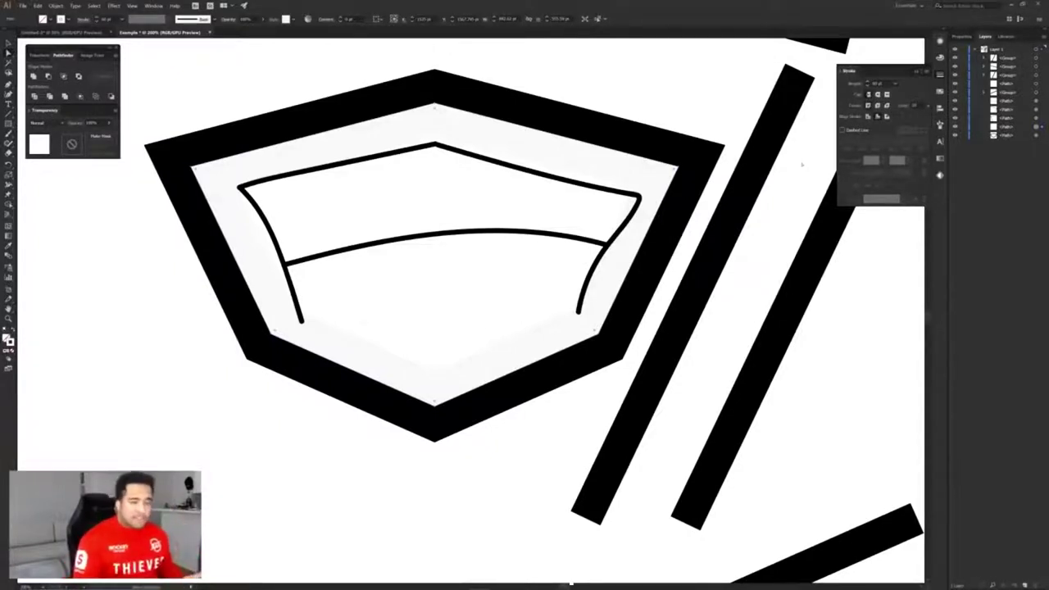
left_click(963, 127)
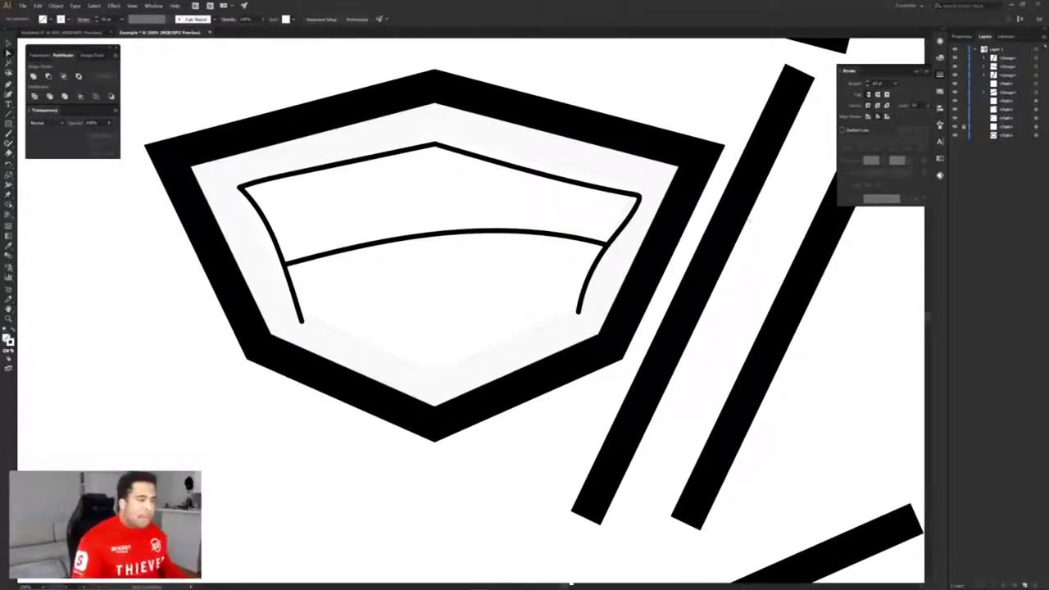
Move the nearest loose bar into the shield, parallel to the right side and flush with the grey guide's inner edge.
scroll(715, 260, "up", 1)
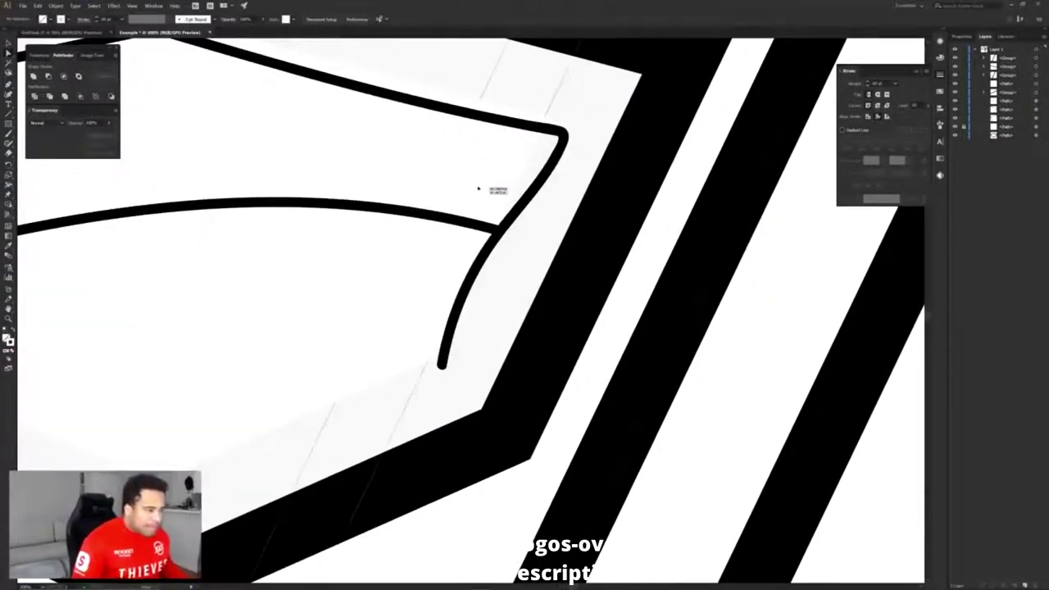
scroll(494, 190, "up", 1)
scroll(504, 171, "up", 2)
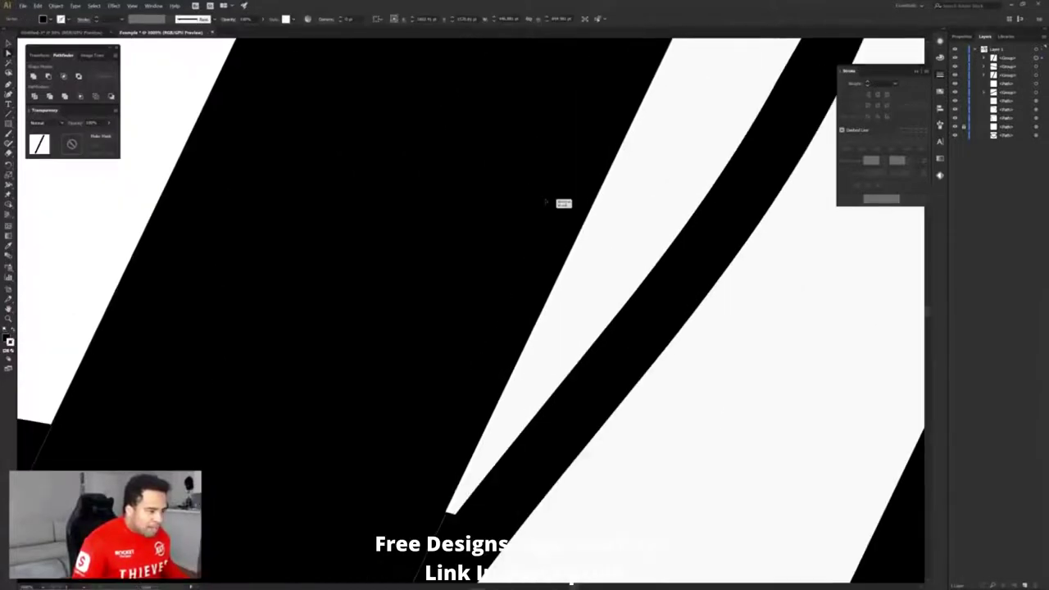
left_click(543, 201)
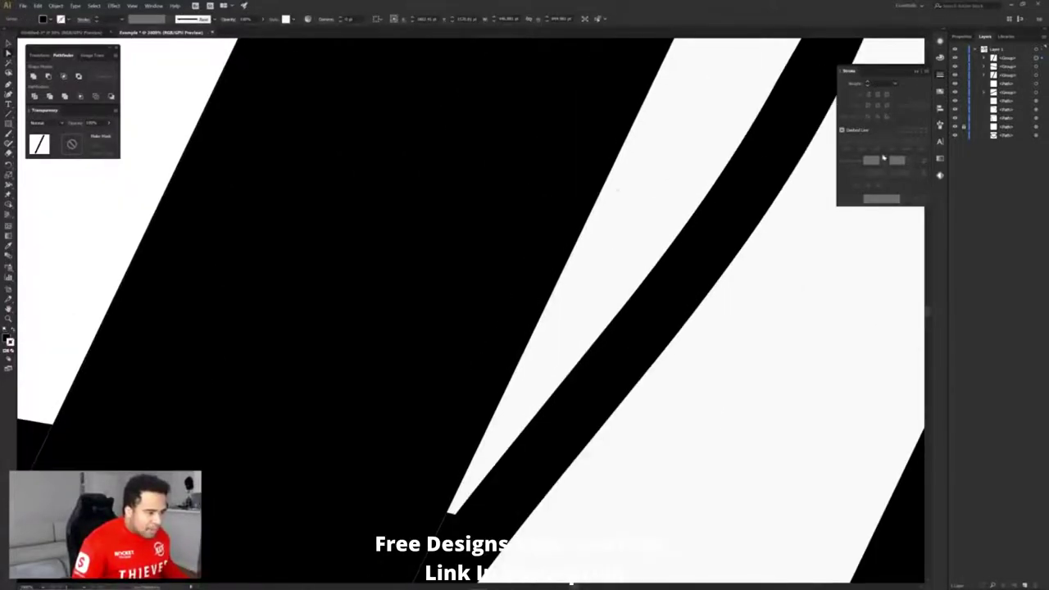
scroll(562, 204, "down", 5)
left_click_drag(615, 165, 737, 206)
Duplicate the slanted bar onto the shield's left half and reflect the copy about the vertical axis.
left_click_drag(754, 154, 467, 160)
right_click(468, 160)
mouse_move(496, 233)
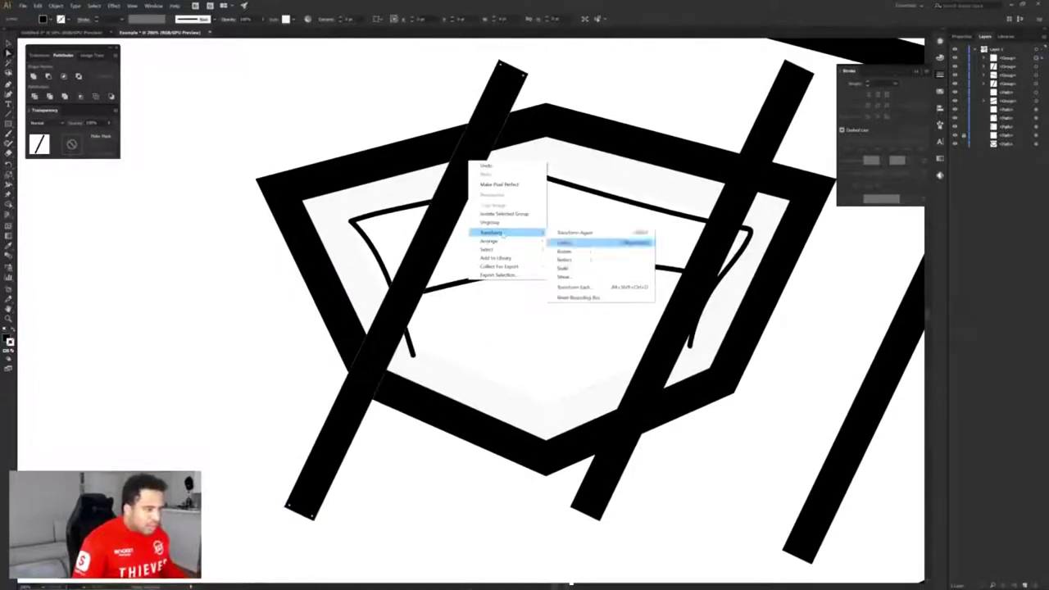
left_click(565, 260)
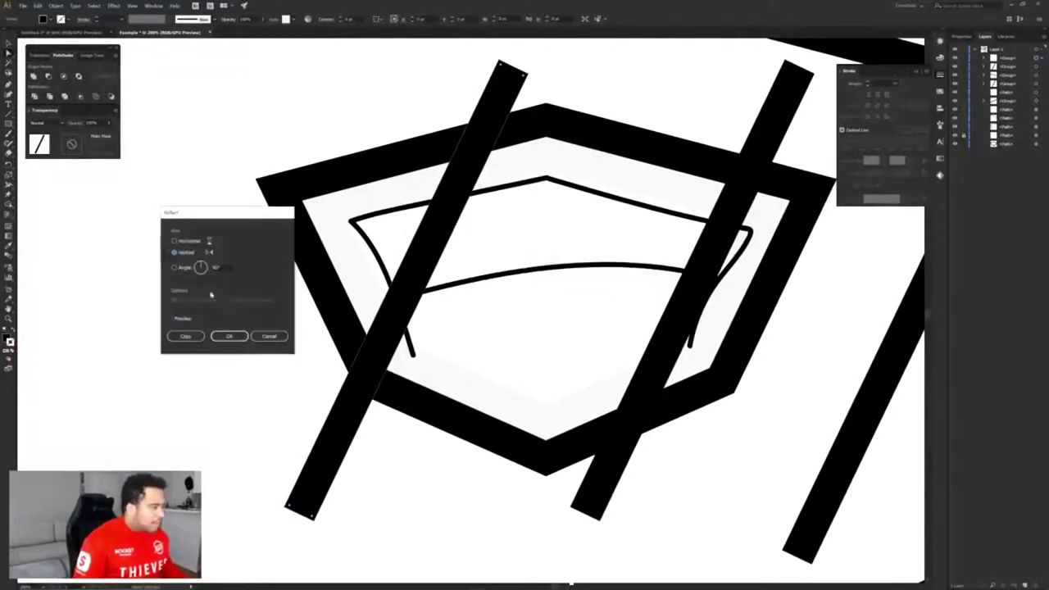
left_click(229, 336)
Position the mirrored bar inside the shield's left side, flush with the grey guide's inner edge.
scroll(357, 275, "up", 6)
left_click_drag(509, 274, 465, 281)
scroll(450, 279, "up", 4)
scroll(448, 280, "down", 4)
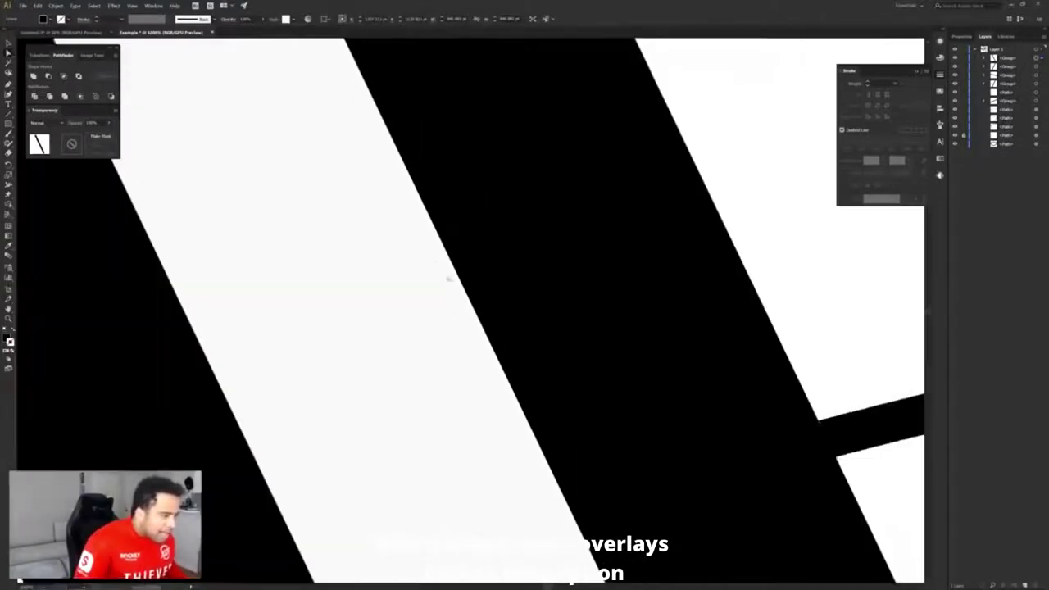
scroll(448, 280, "down", 5)
scroll(524, 248, "down", 2)
left_click_drag(524, 249, 433, 326)
Place a copy of the upper bar and its mirrored twin under the shield's two top edges, crossing at the centre.
left_click(540, 111)
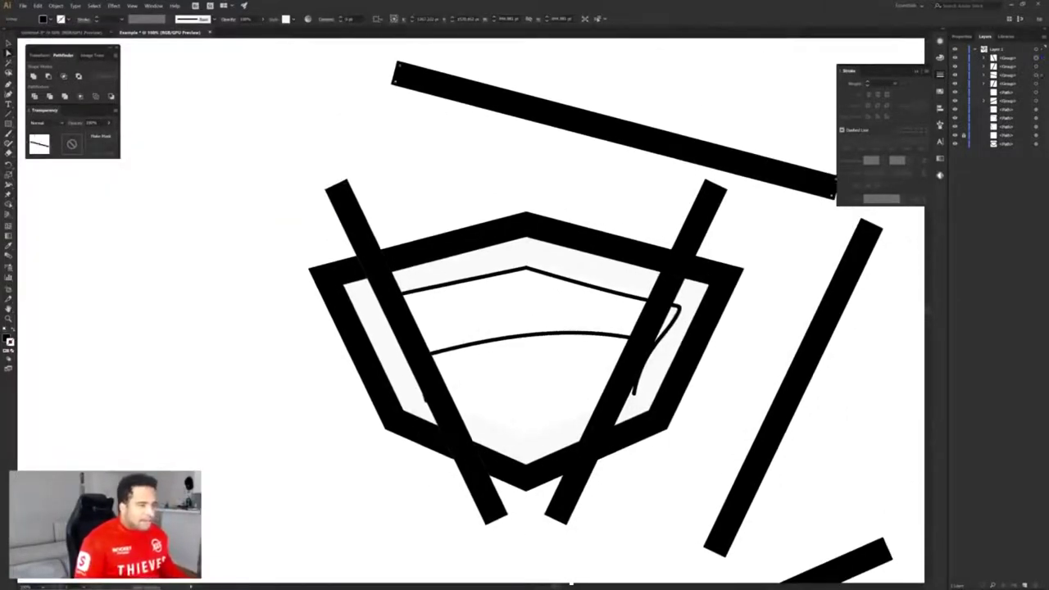
scroll(660, 155, "up", 6)
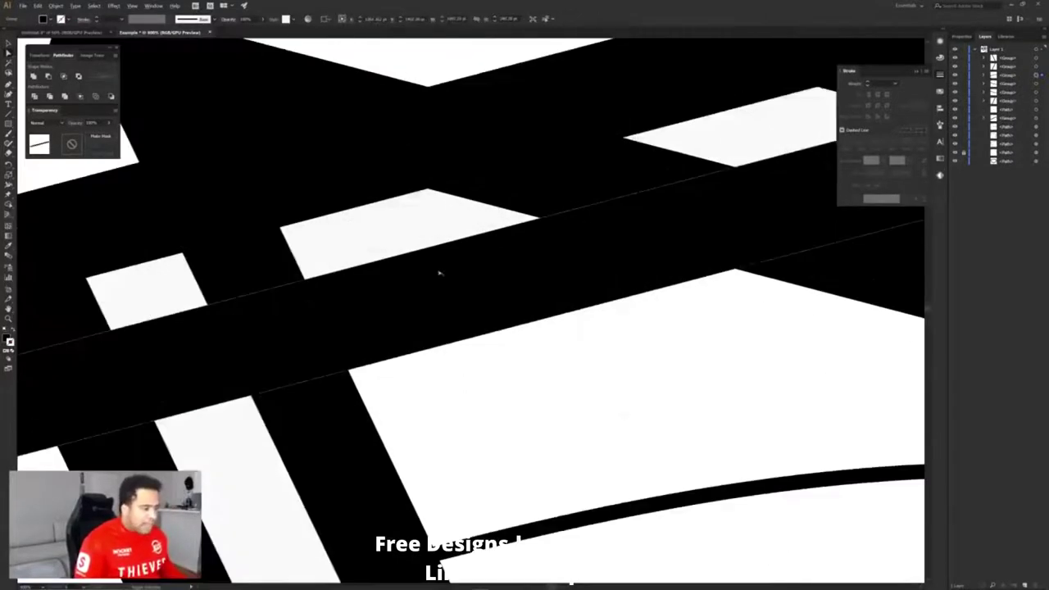
scroll(438, 274, "up", 3)
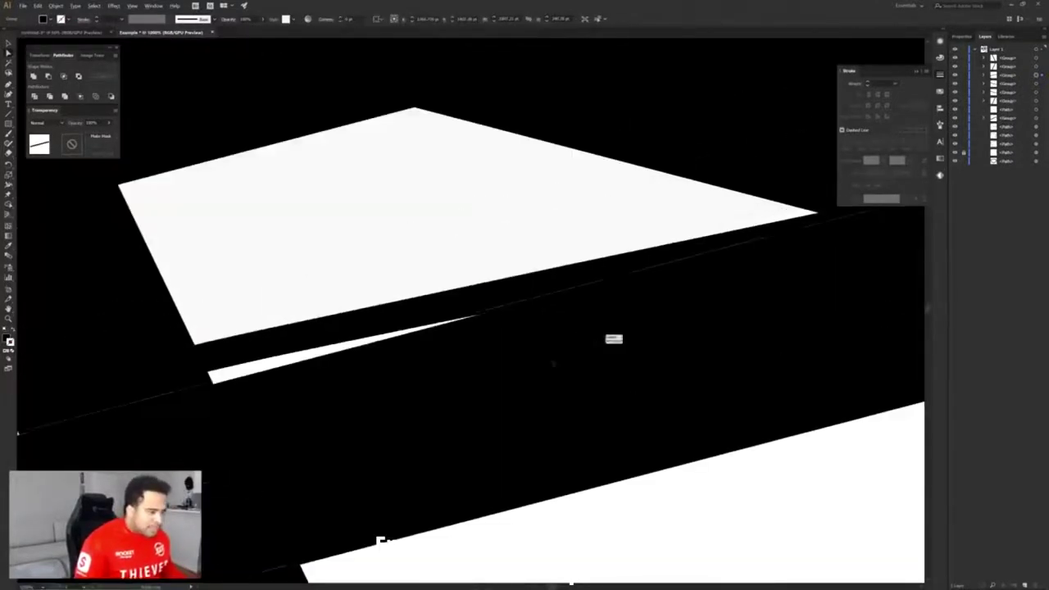
left_click_drag(553, 363, 551, 425)
scroll(409, 295, "down", 5)
scroll(407, 299, "up", 5)
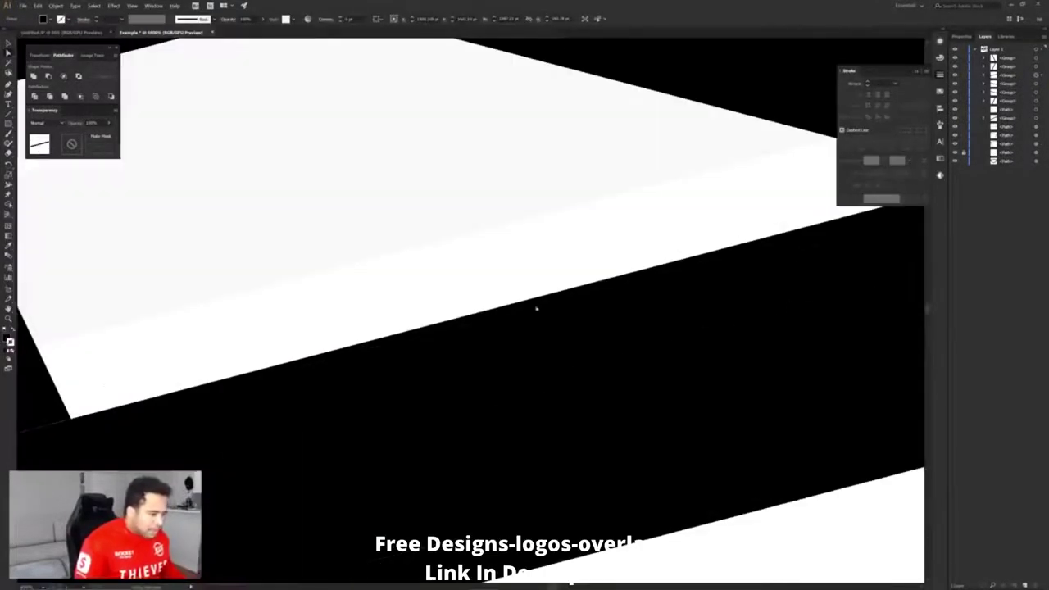
Delete the remaining thin curved sketch lines inside the shield.
scroll(536, 308, "down", 6)
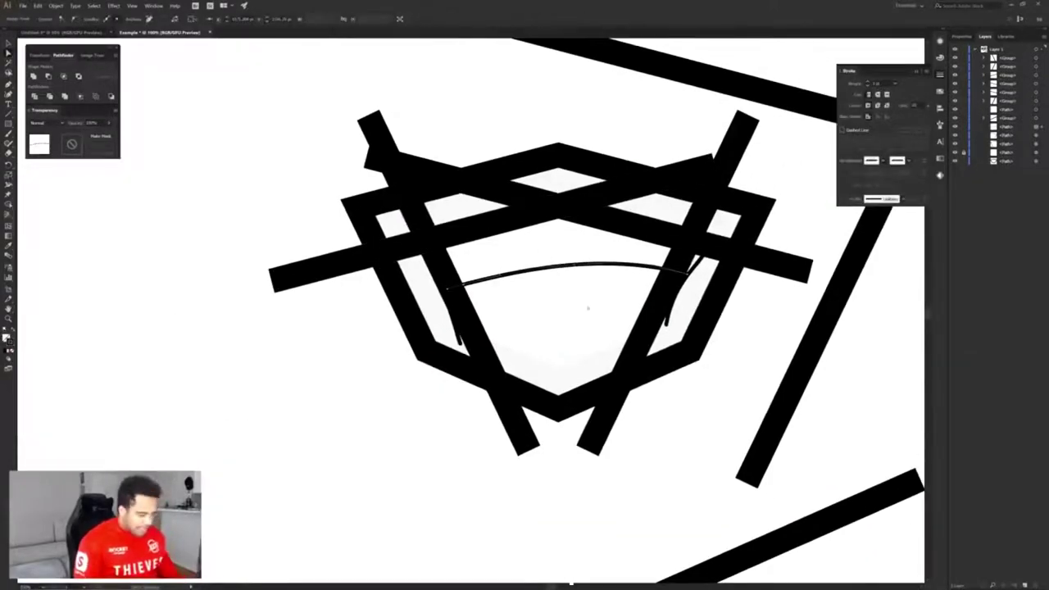
key("Delete")
key("Delete")
left_click(681, 281)
key("Delete")
key("Delete")
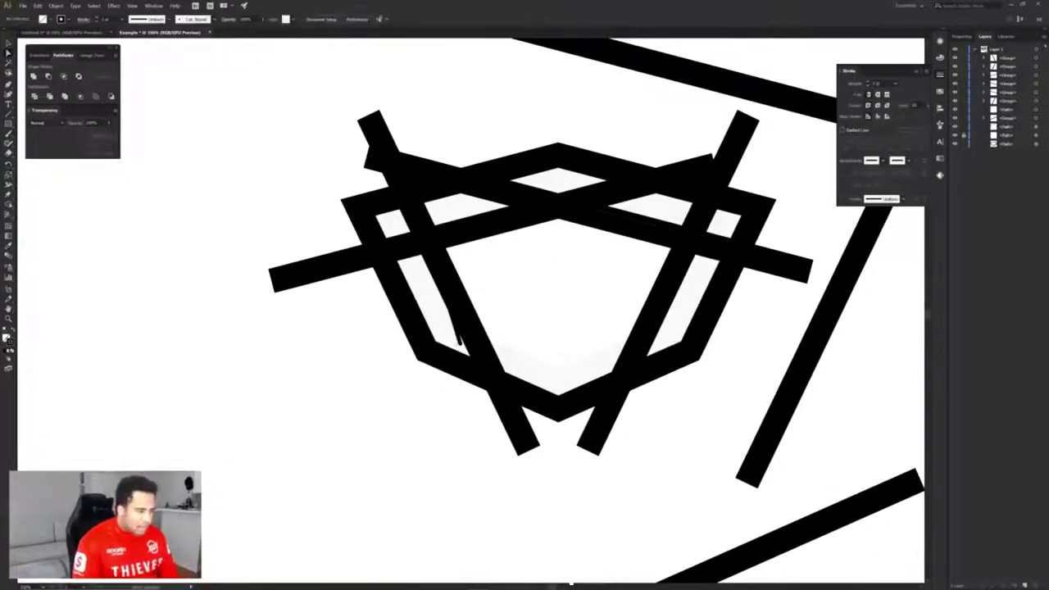
key("ctrl+z")
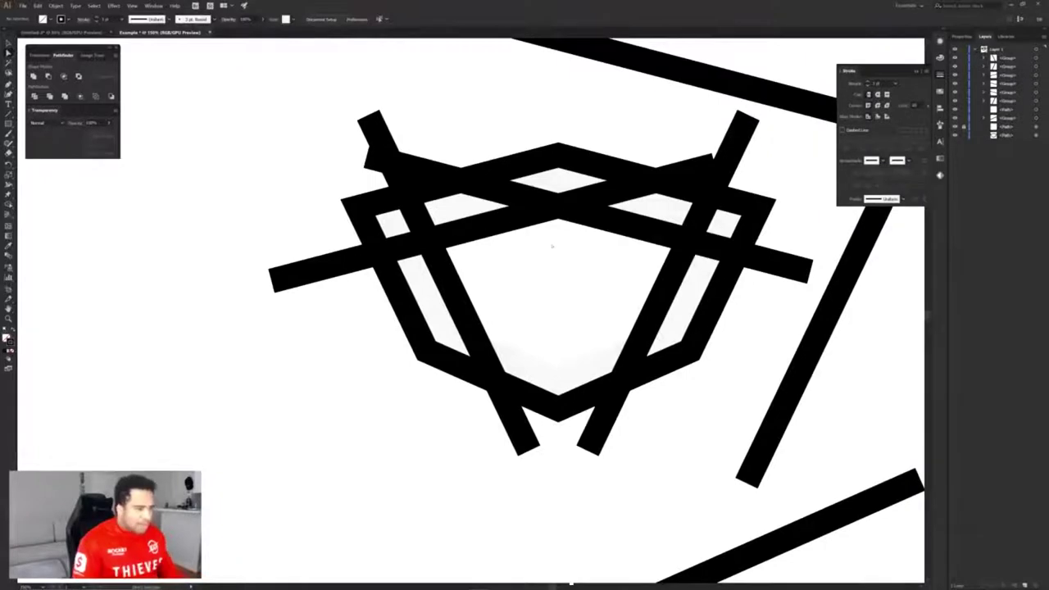
left_click_drag(552, 246, 522, 235)
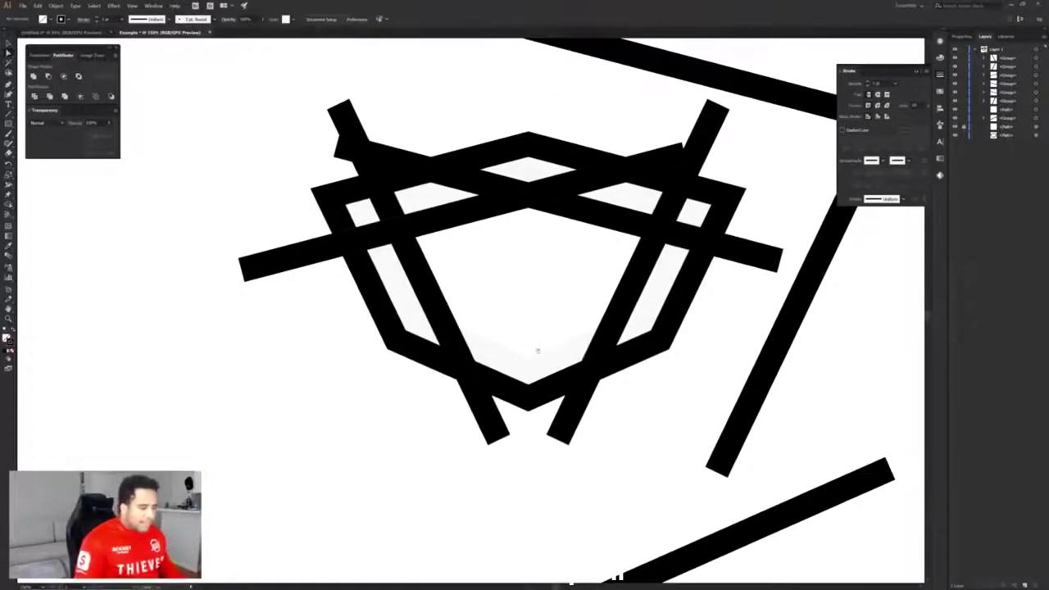
left_click_drag(538, 351, 556, 364)
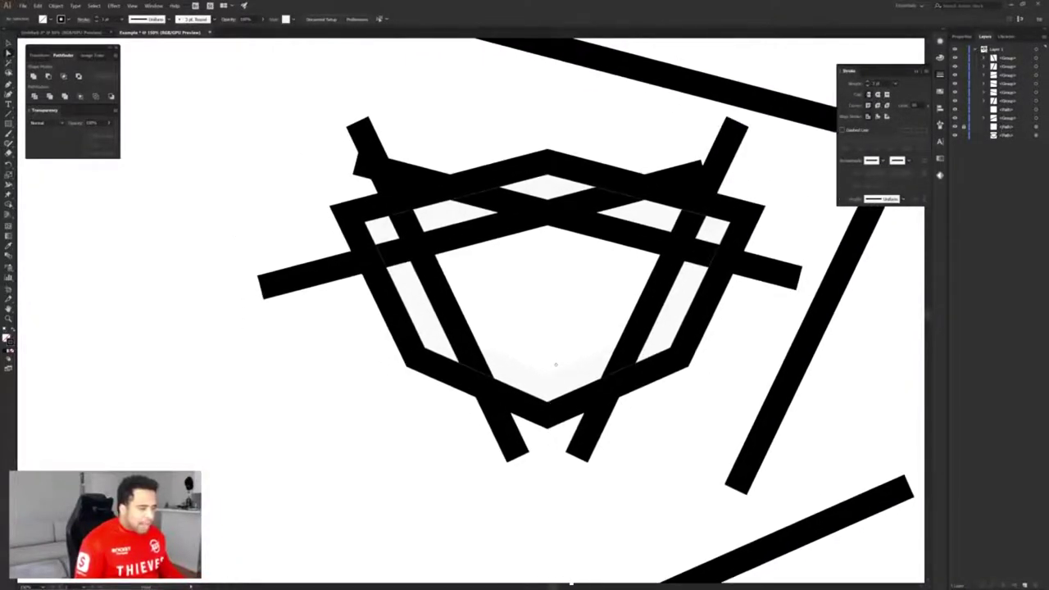
key("ctrl+shift+z")
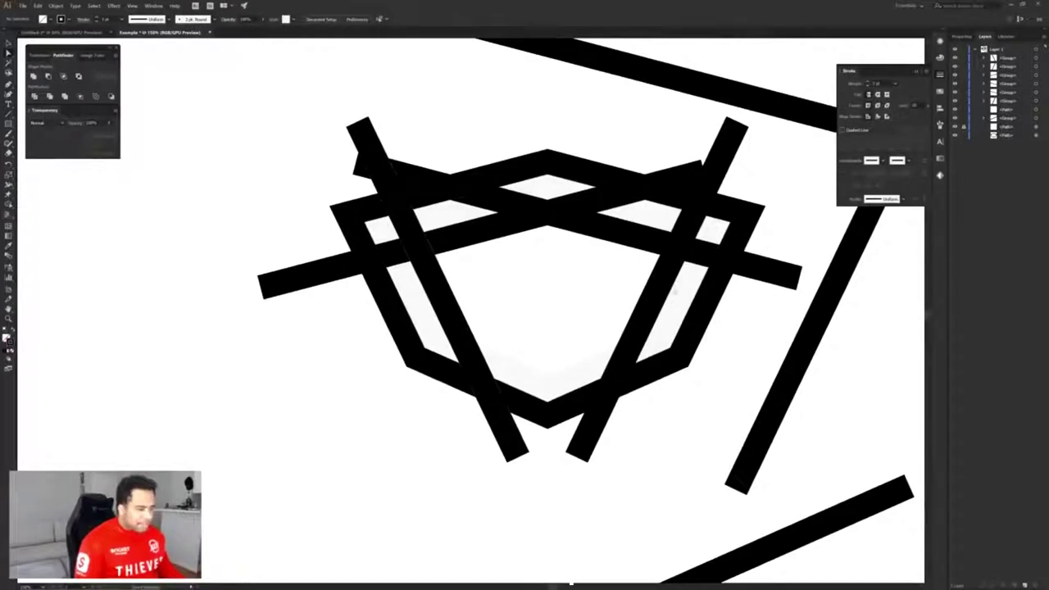
scroll(558, 382, "up", 1)
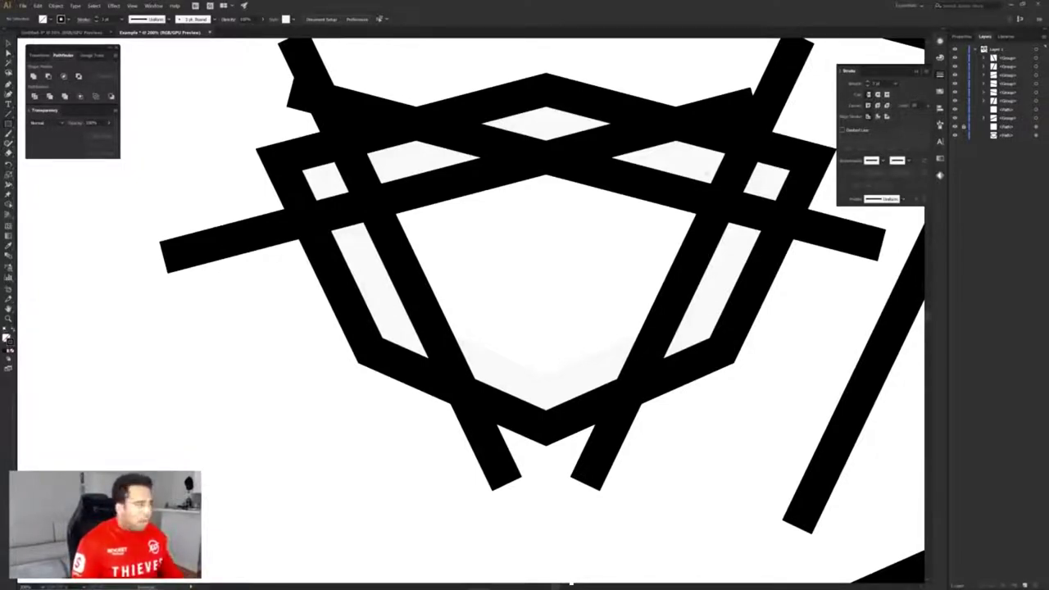
Check the original sketch inside the matching shield in the other document, especially its lower left stroke end, and return to the Example document.
left_click(60, 33)
left_click_drag(385, 344, 470, 317)
scroll(476, 318, "up", 4)
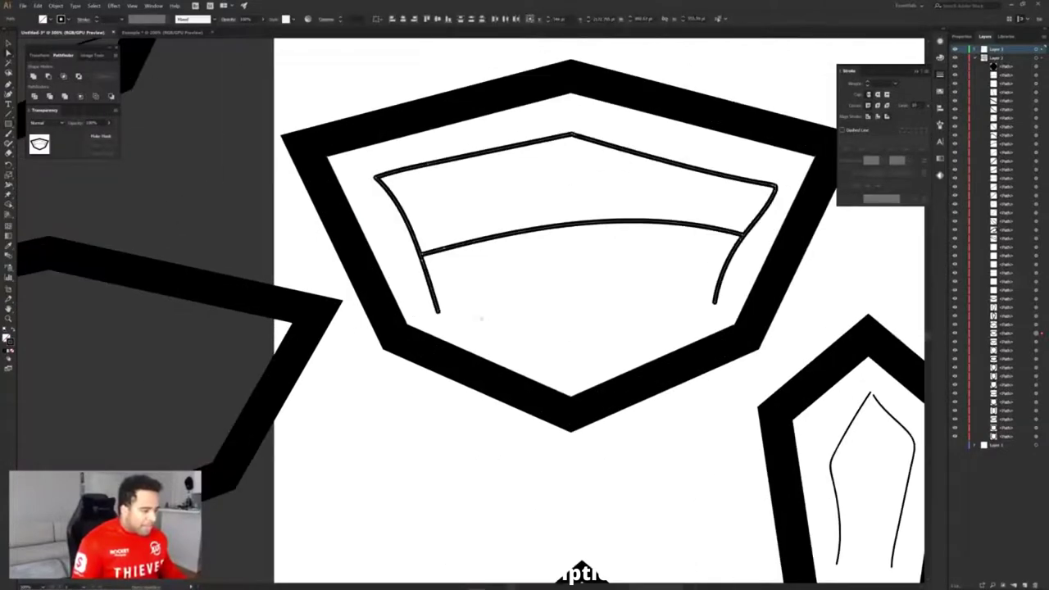
left_click(480, 318)
left_click(439, 311)
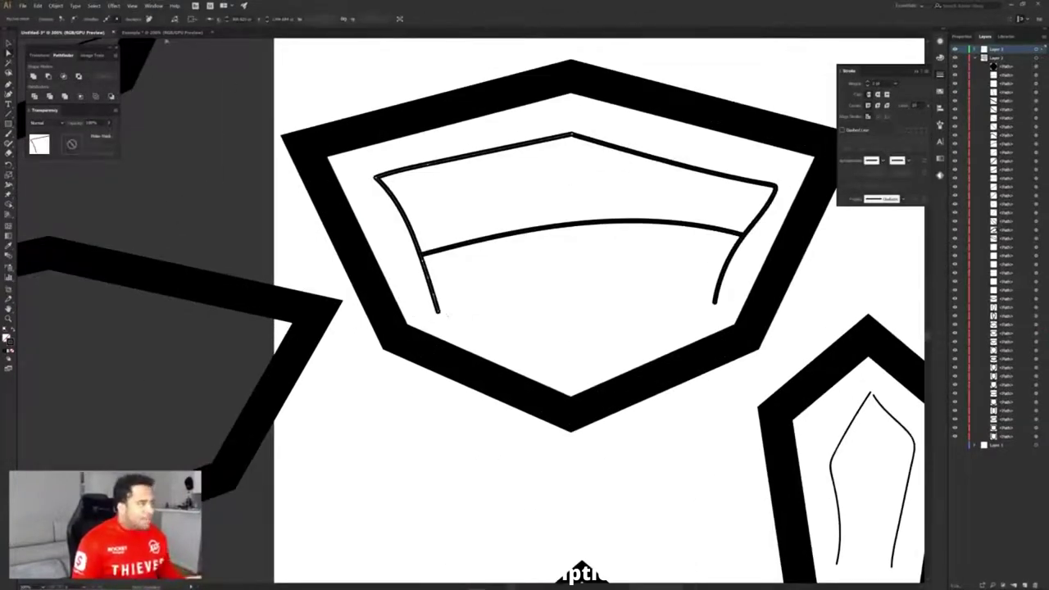
left_click(162, 32)
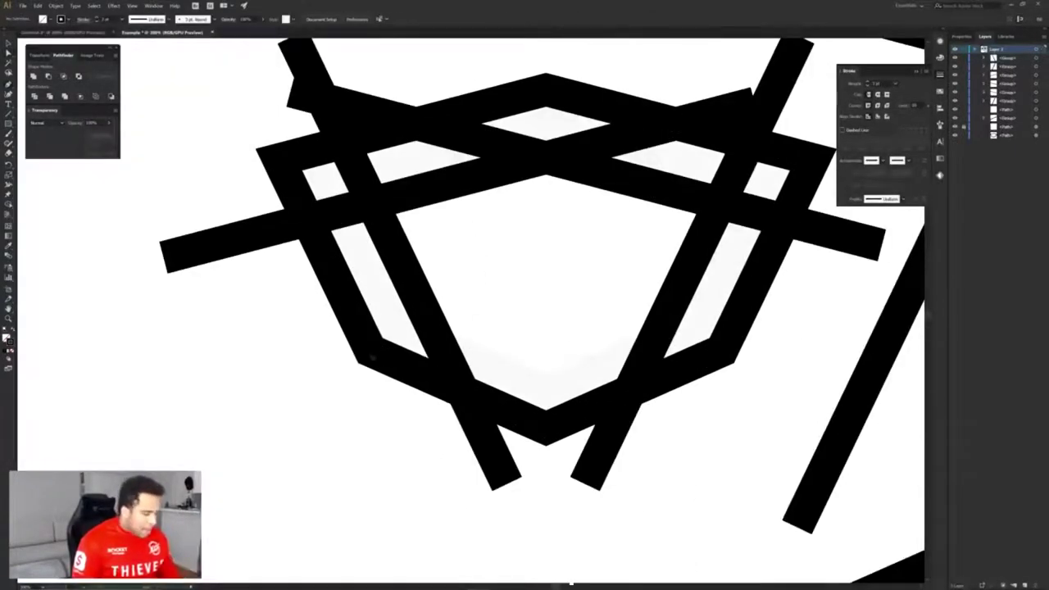
Draw a straight Pen line from the shield's lower left outer corner through its inner corner into the interior.
scroll(373, 358, "up", 5)
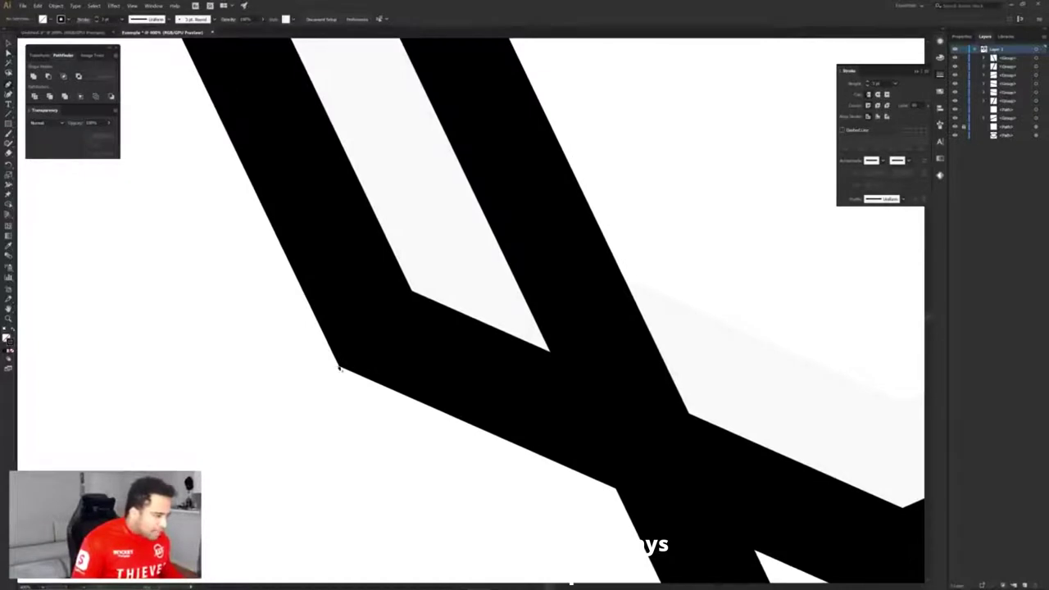
left_click(339, 367)
left_click(634, 70)
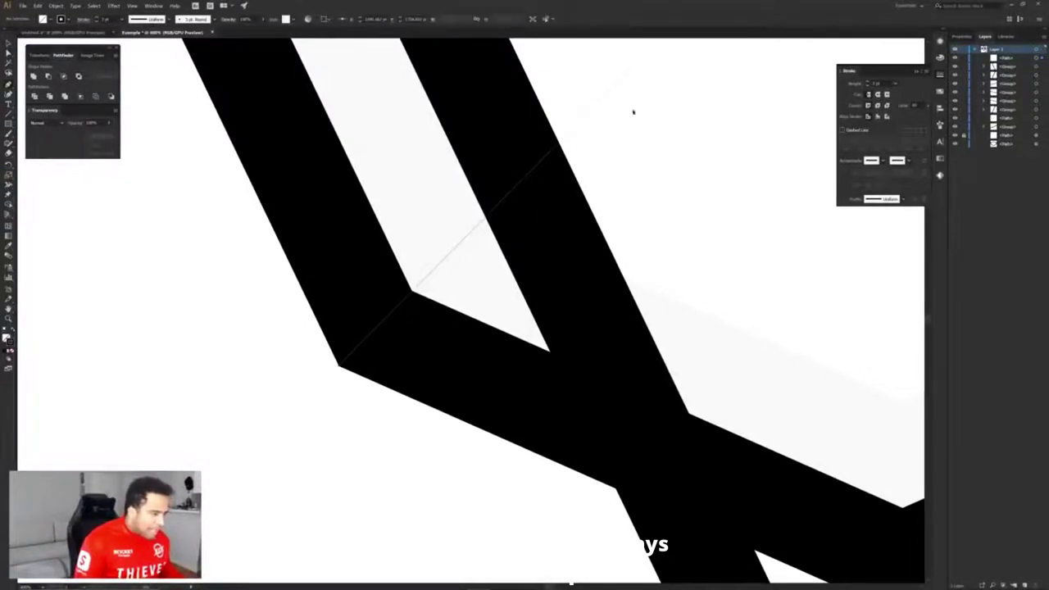
Draw a matching straight Pen line from the shield's lower right outer corner through its inner corner into the interior.
scroll(633, 112, "down", 5)
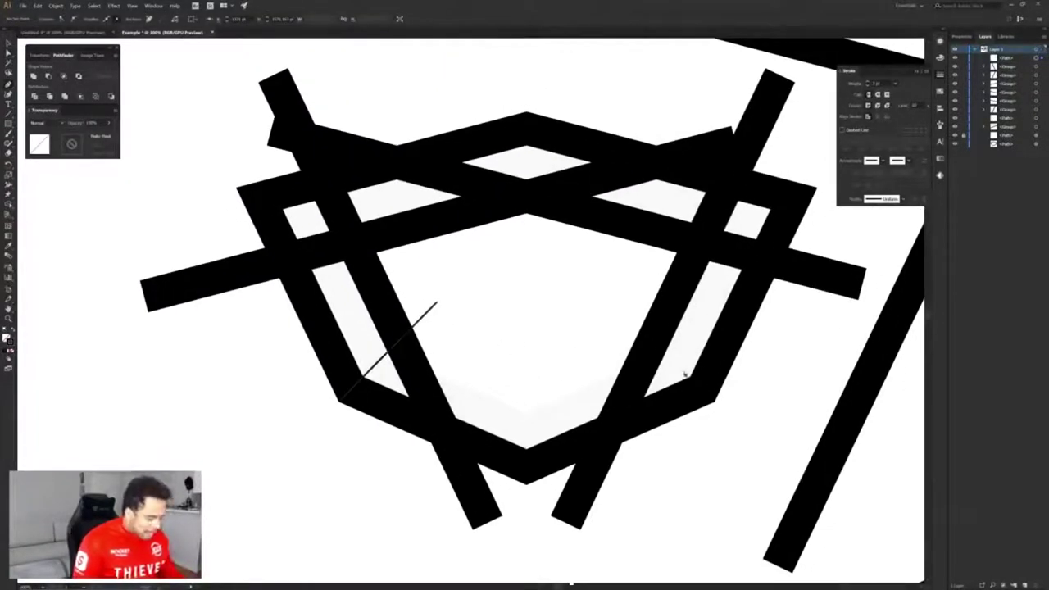
scroll(685, 373, "up", 5)
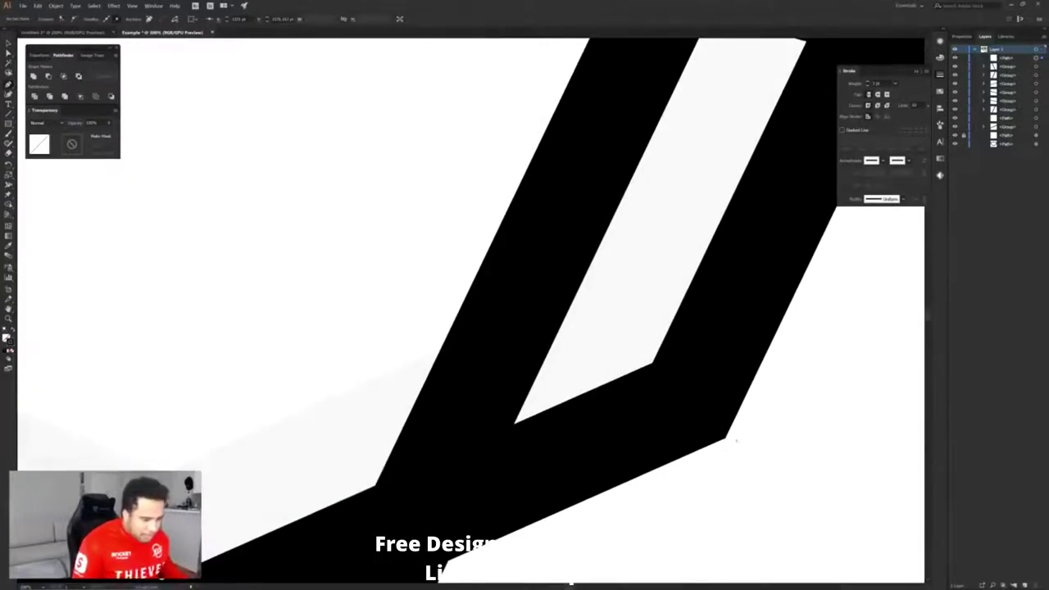
scroll(725, 441, "up", 5)
scroll(691, 439, "down", 2)
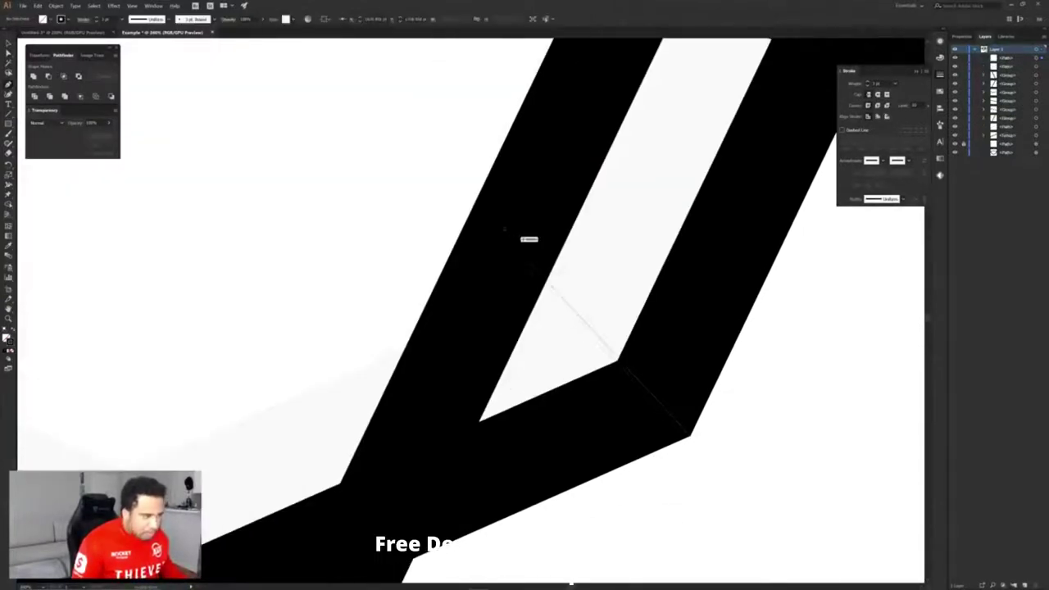
left_click_drag(411, 147, 620, 358)
scroll(620, 358, "down", 3)
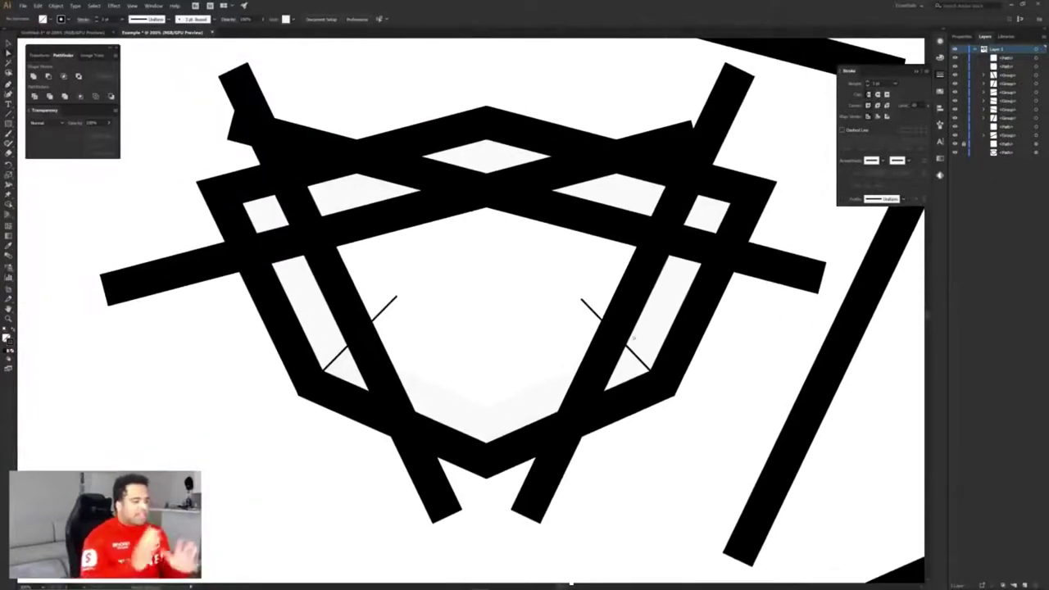
mouse_move(585, 236)
left_mouse_down()
mouse_move(540, 318)
mouse_move(603, 218)
left_mouse_up()
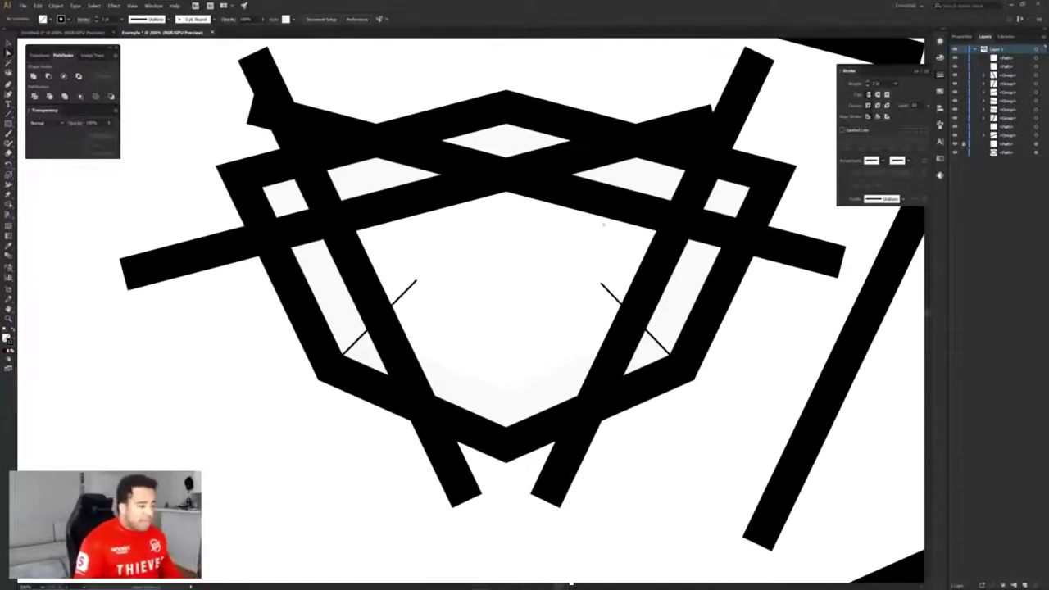
Select the four crossing bars and trim off their ends beyond the letter's upper and side corners with the Shape Builder.
left_click(740, 100)
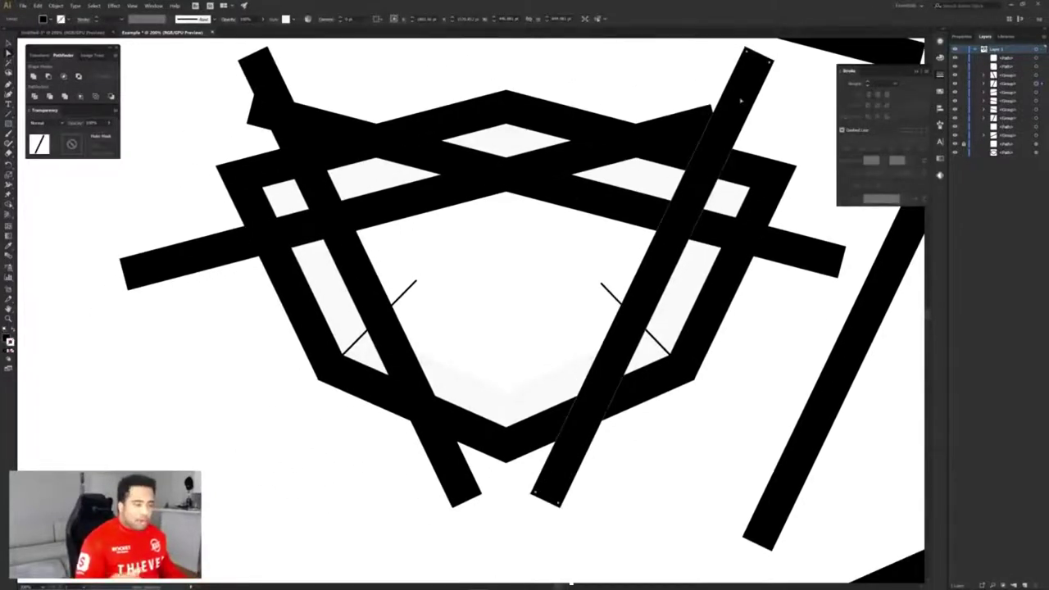
left_click(650, 136, "shift")
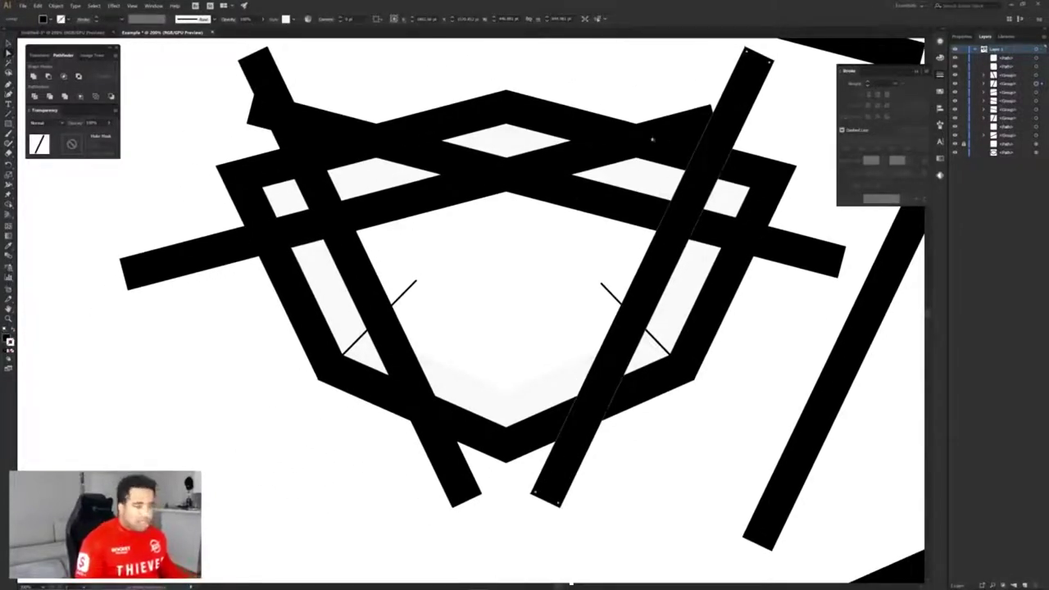
left_click(613, 204, "shift")
left_click(315, 189, "shift")
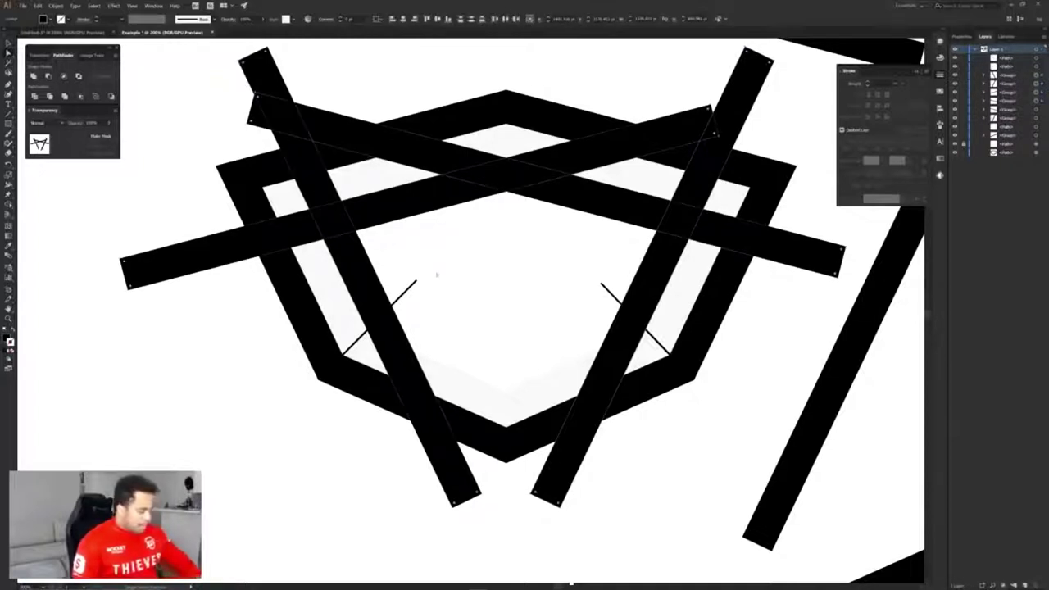
left_click(380, 184)
mouse_move(289, 232)
left_mouse_down()
mouse_move(348, 170)
mouse_move(337, 90)
left_mouse_up()
left_click(281, 116, "alt")
left_click_drag(663, 127, 738, 94)
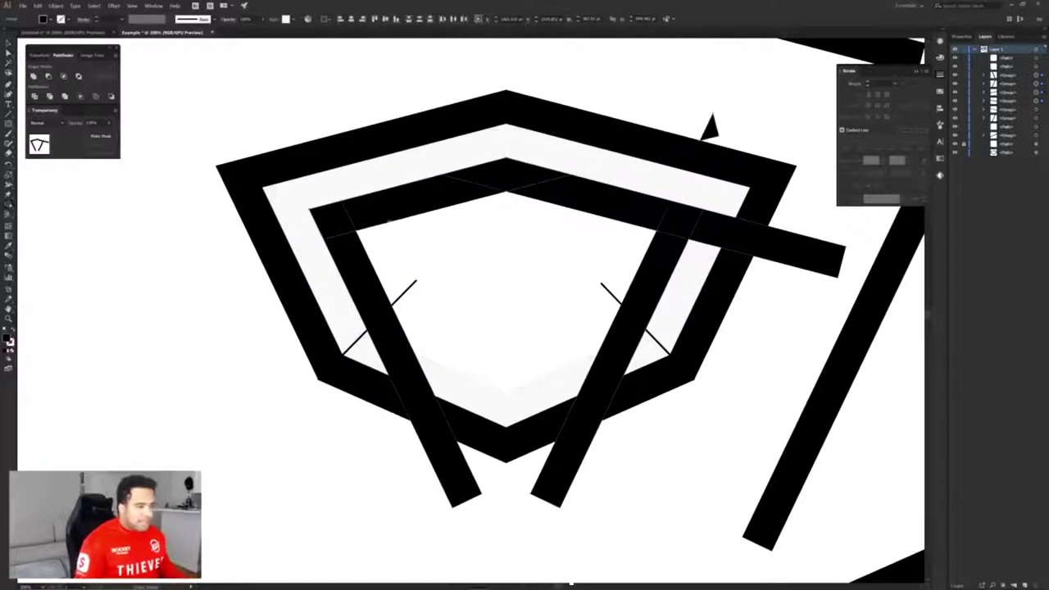
left_click(786, 248, "alt")
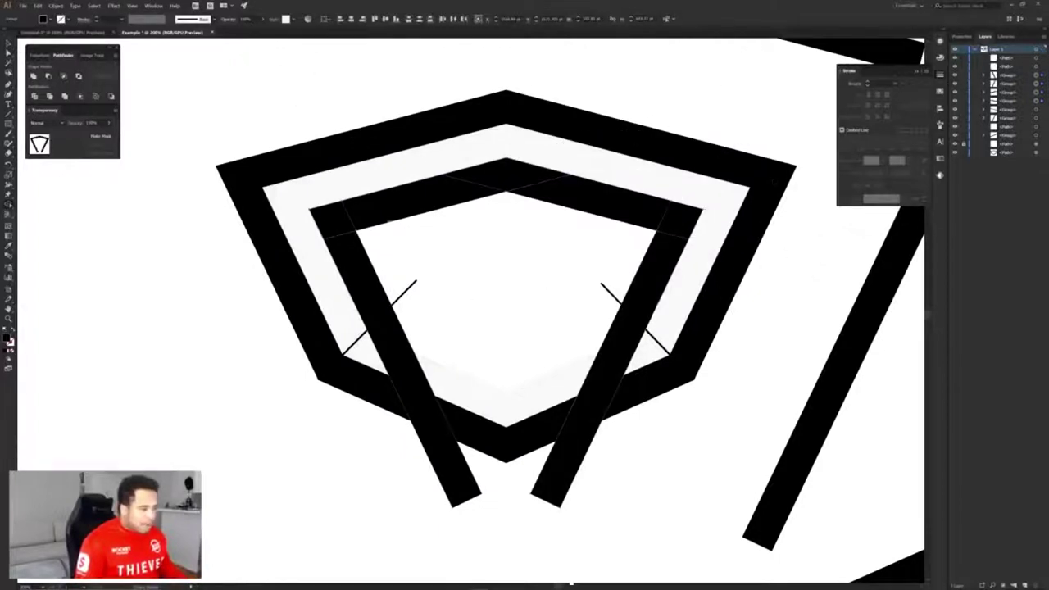
Cut both legs along the diagonal corner lines with the Shape Builder, removing the lower leg parts and the leftover line segments.
key("a")
left_click(388, 312, "shift")
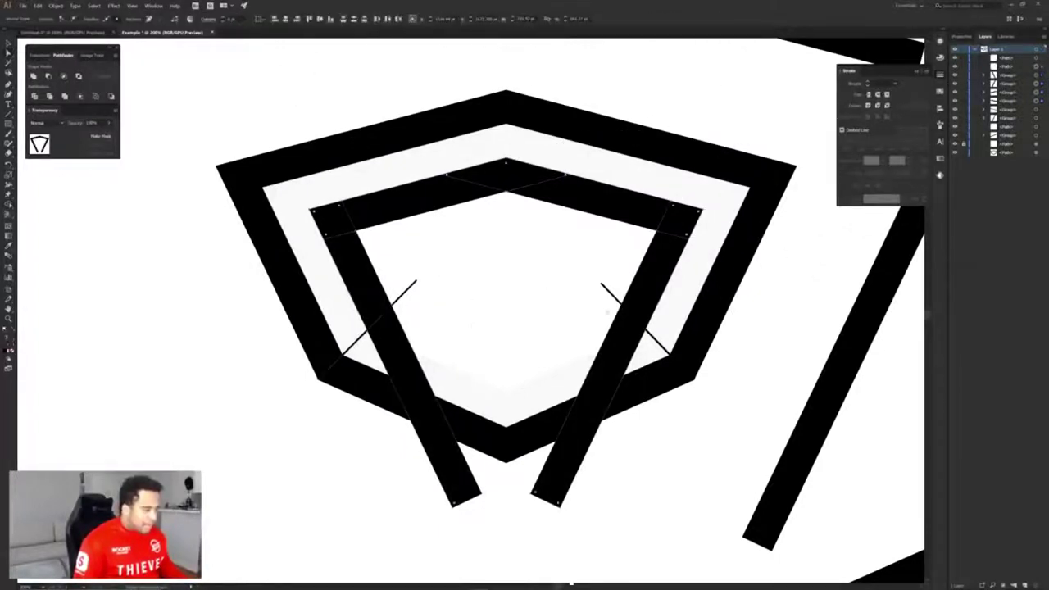
left_click(633, 323, "shift")
key("shift+m")
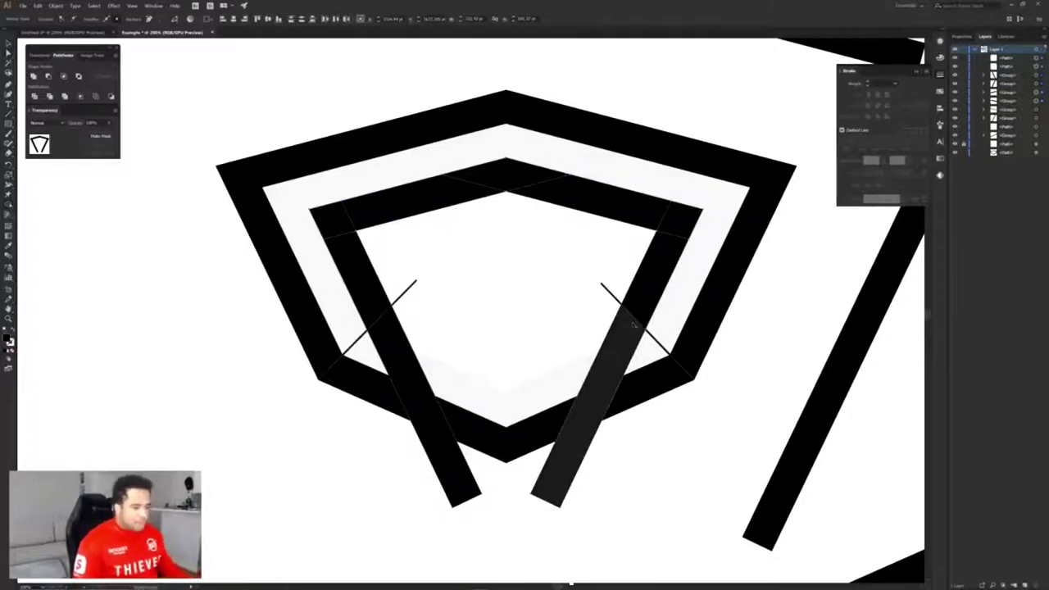
left_click(385, 343, "alt")
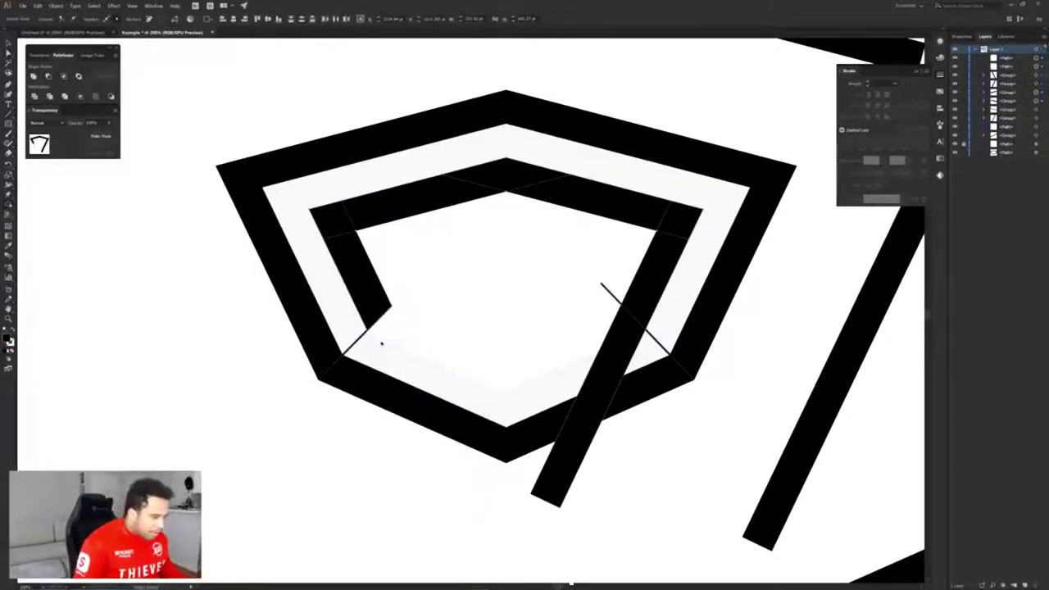
left_click(354, 343, "alt")
left_click(608, 358, "alt")
left_click(658, 343, "alt")
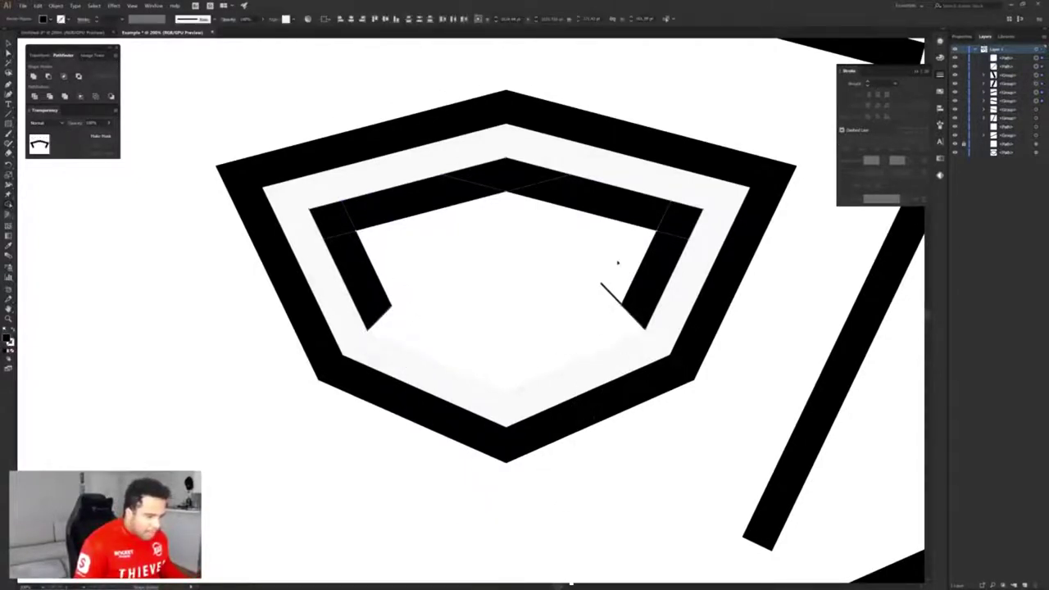
left_click(615, 296, "alt")
key("a")
left_click(548, 292)
Draw a straight horizontal Pen line below the shield, about as wide as the letter.
scroll(554, 340, "down", 3)
left_click_drag(538, 336, 487, 294)
scroll(548, 360, "up", 3)
scroll(486, 294, "down", 1)
scroll(486, 294, "down", 3)
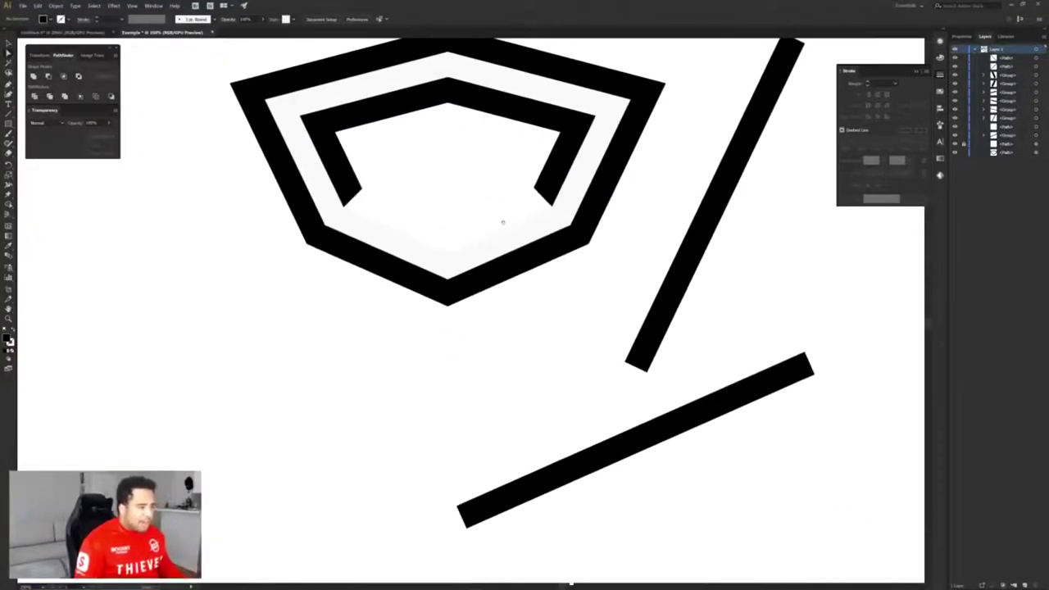
left_click(311, 356)
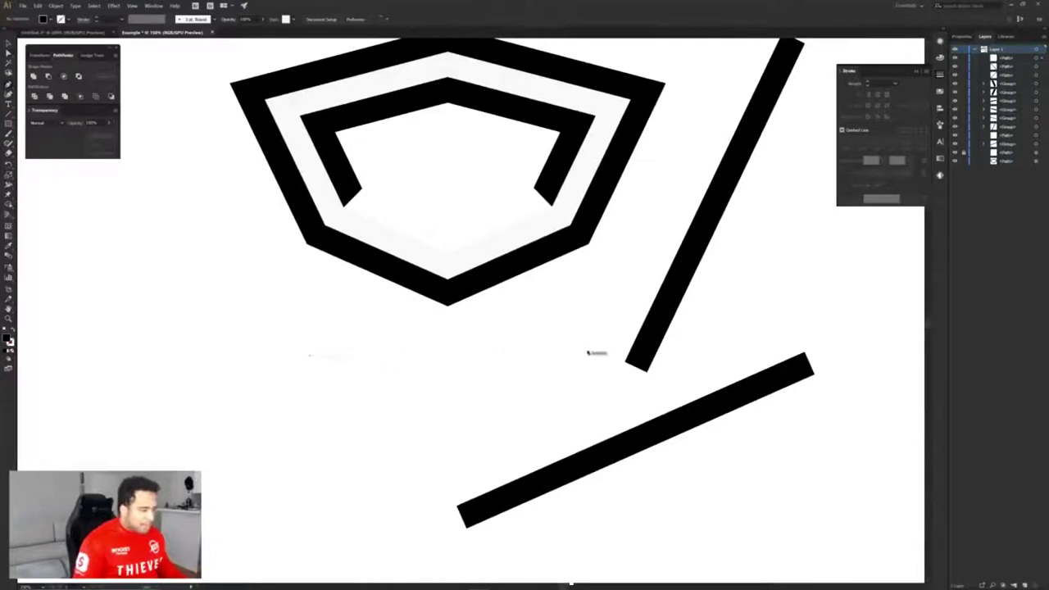
left_click(600, 351, "shift")
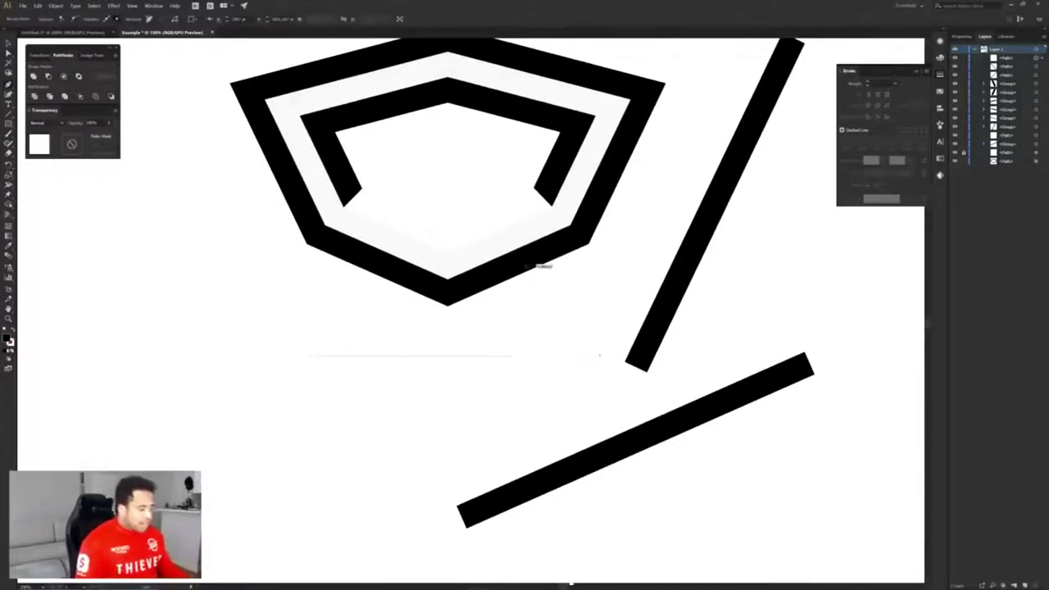
Swap the horizontal line's fill and stroke to make a thick black bar, and expand it into a shape.
key("shift+x")
key("a")
mouse_move(621, 390)
left_mouse_down()
mouse_move(375, 327)
mouse_move(304, 289)
left_mouse_up()
left_click(55, 5)
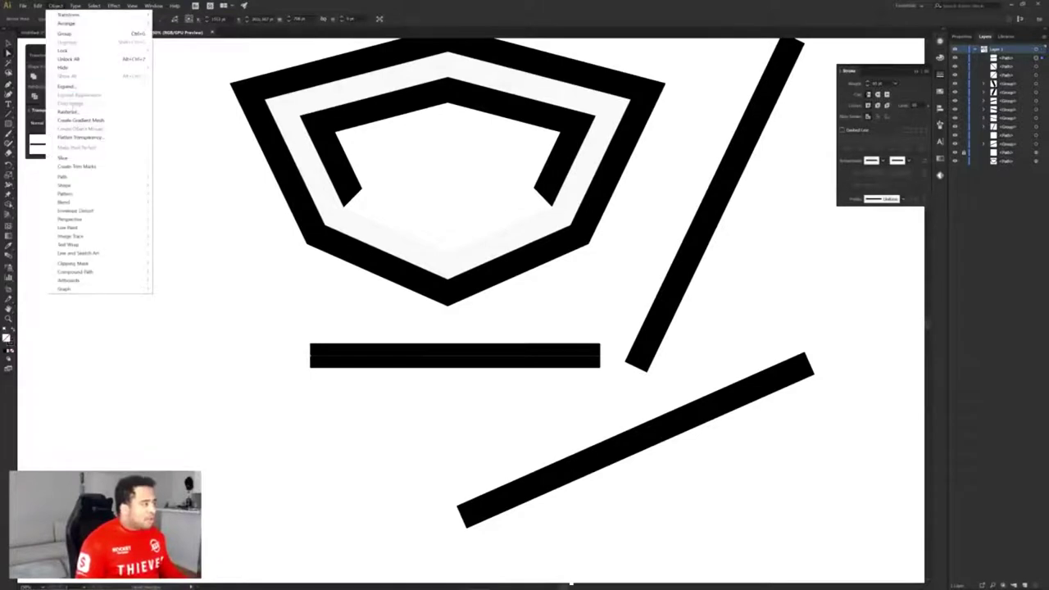
left_click(74, 86)
left_click(205, 229)
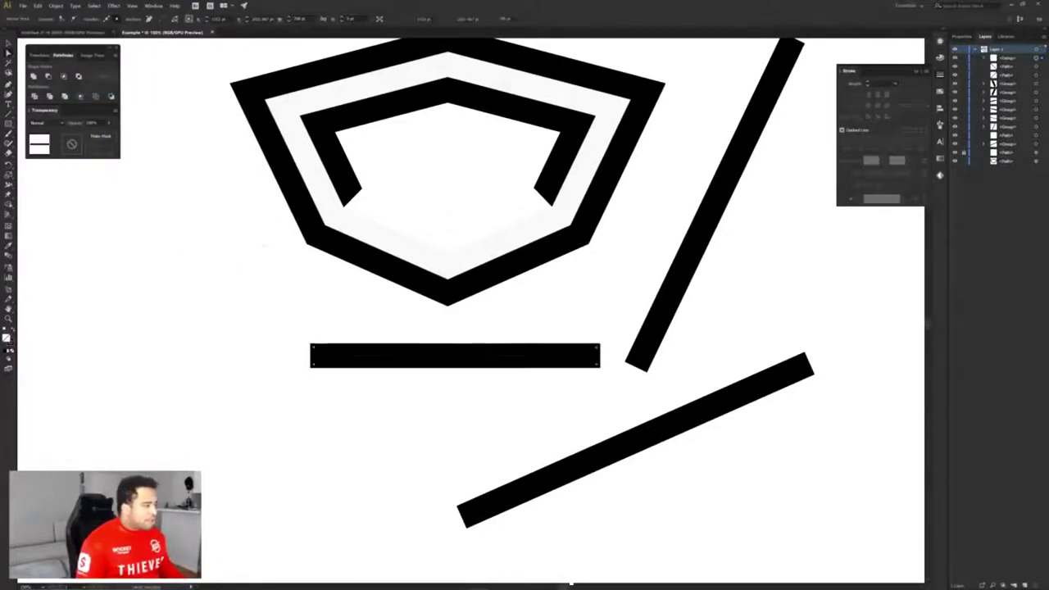
Place the horizontal bar across the letter's two legs as a crossbar and trim its overhanging ends with the Shape Builder.
left_click_drag(496, 361, 483, 162)
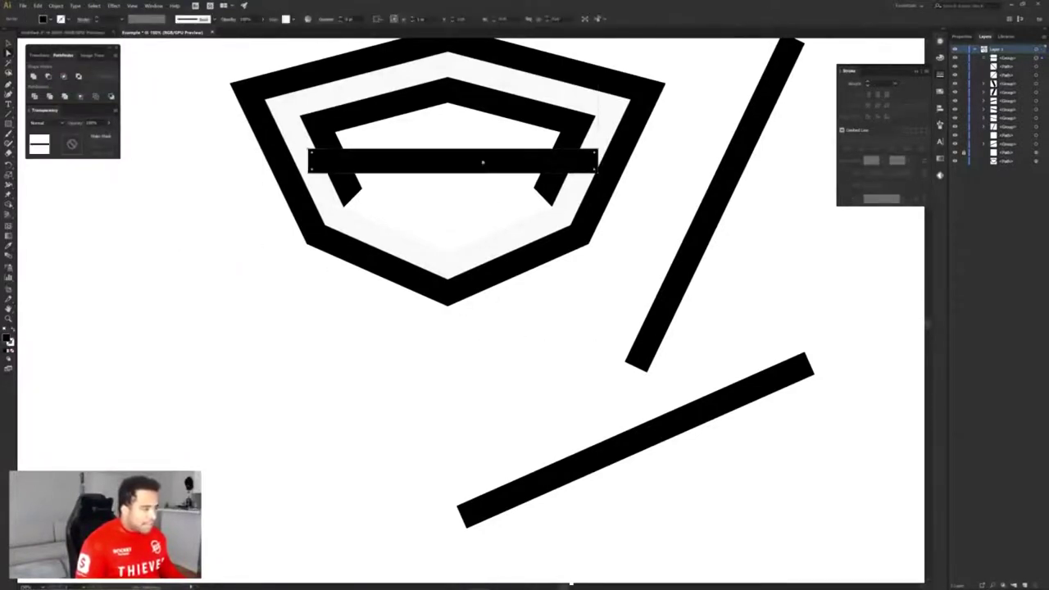
scroll(421, 155, "up", 2)
scroll(452, 173, "down", 1)
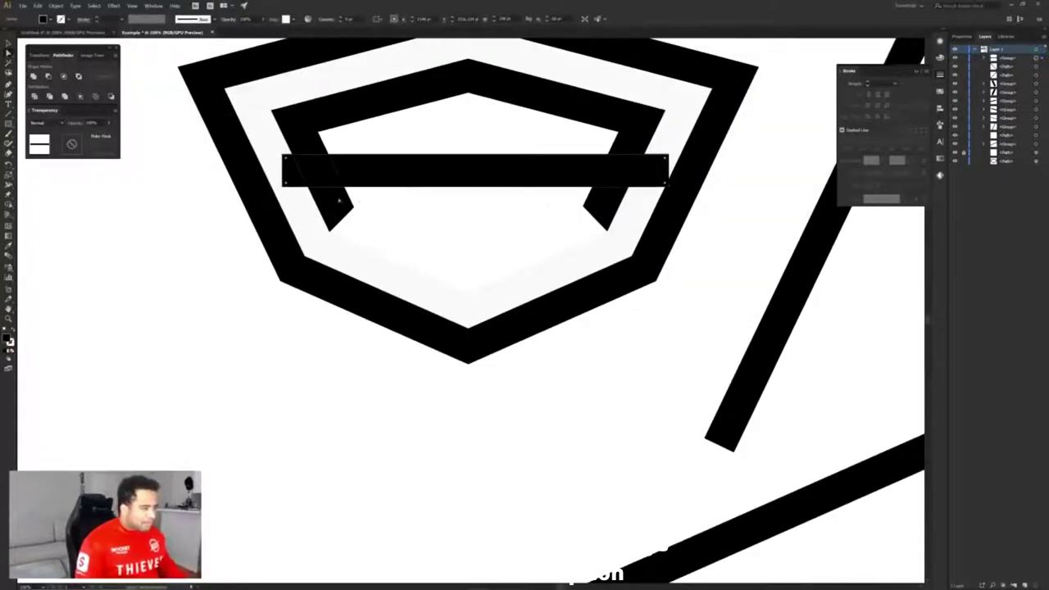
left_click(608, 204, "shift")
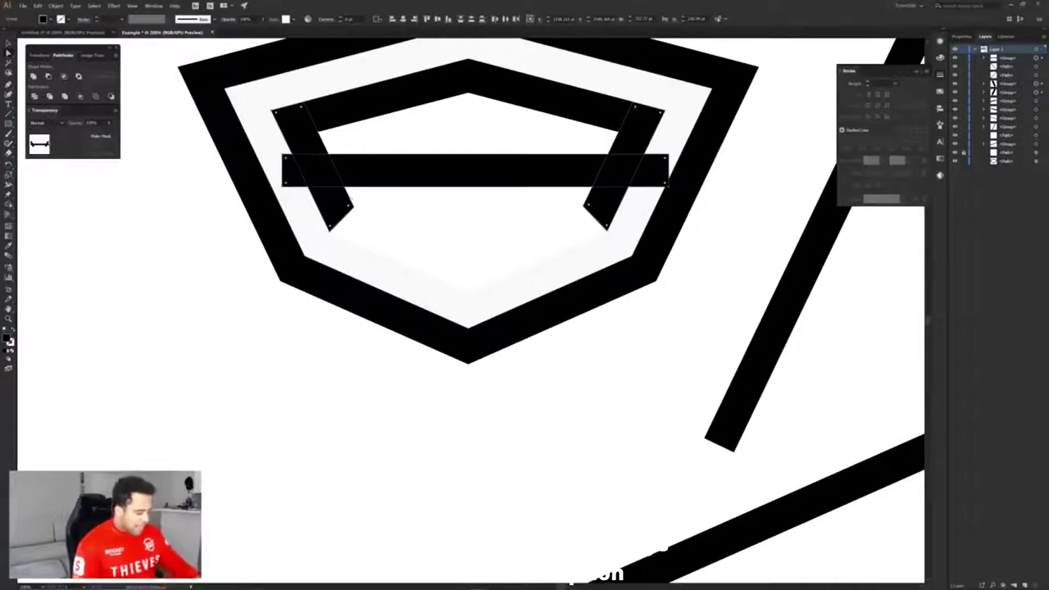
key("shift+m")
left_click(292, 174, "alt")
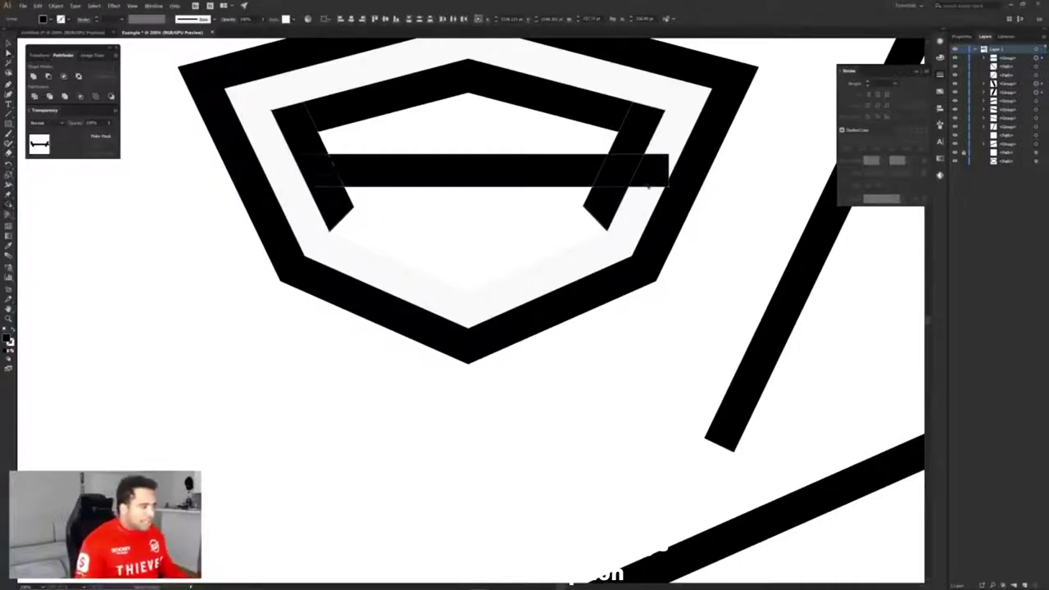
left_click(647, 182, "alt")
Delete the three spare black bars outside the shield.
scroll(648, 182, "down", 5)
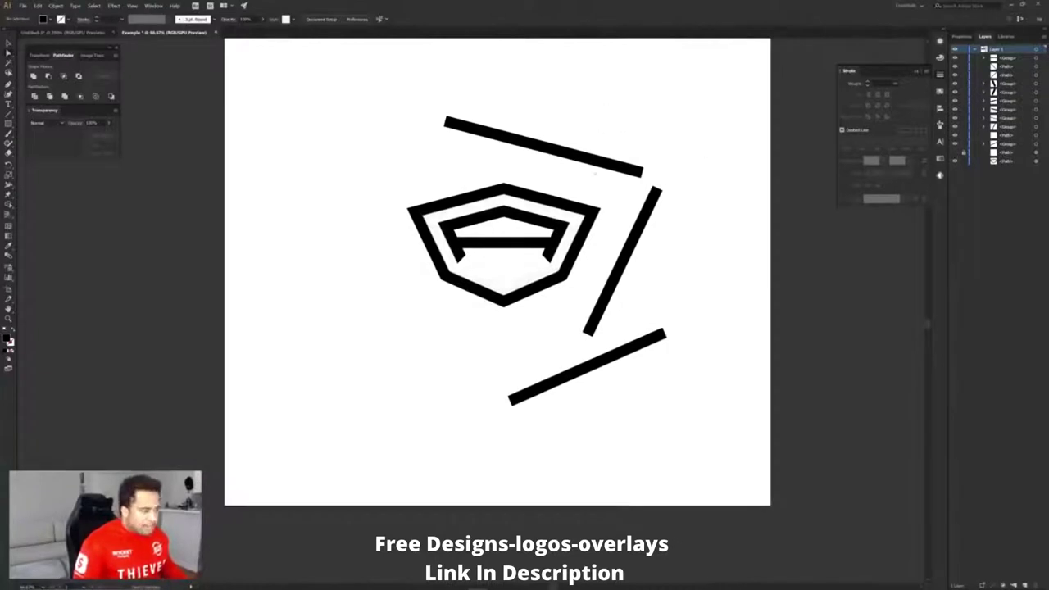
left_click(595, 162)
left_click(626, 253, "shift")
left_click(607, 359, "shift")
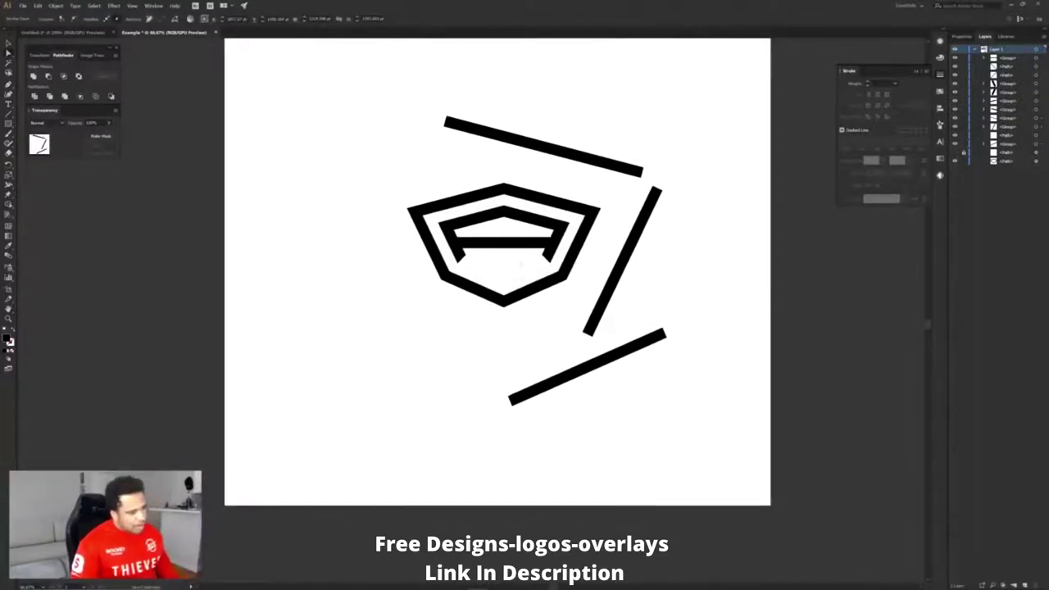
key("Delete")
mouse_move(635, 227)
left_mouse_down()
mouse_move(742, 339)
mouse_move(659, 211)
left_mouse_up()
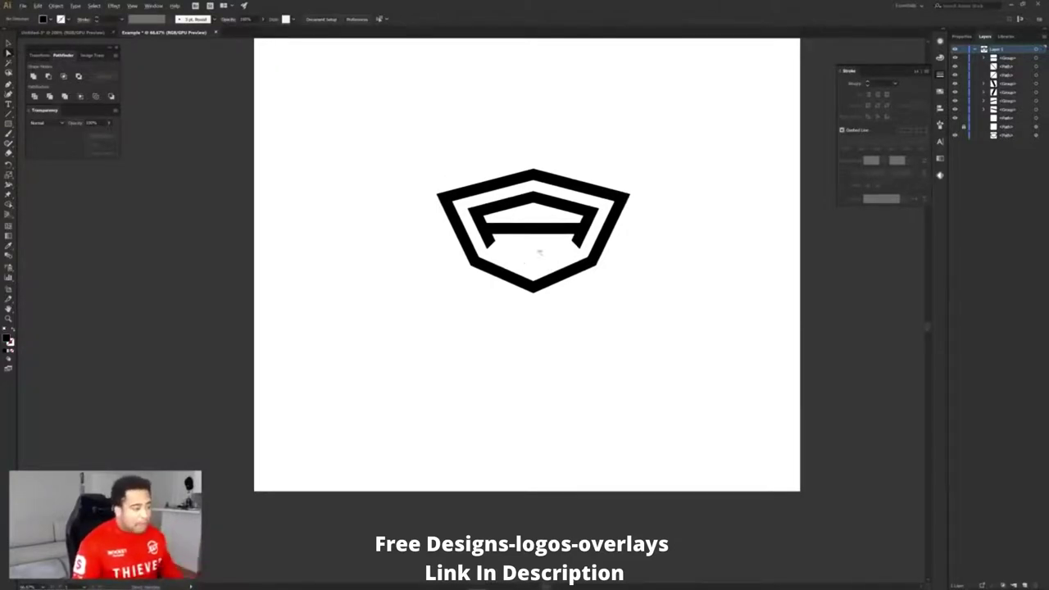
left_click_drag(539, 252, 493, 245)
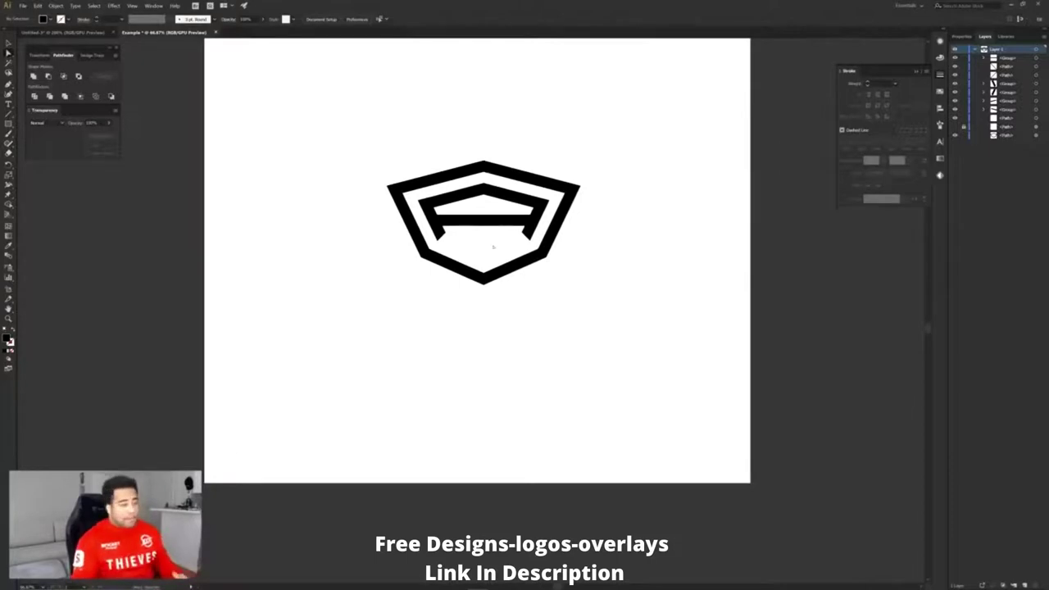
left_click_drag(590, 255, 565, 331)
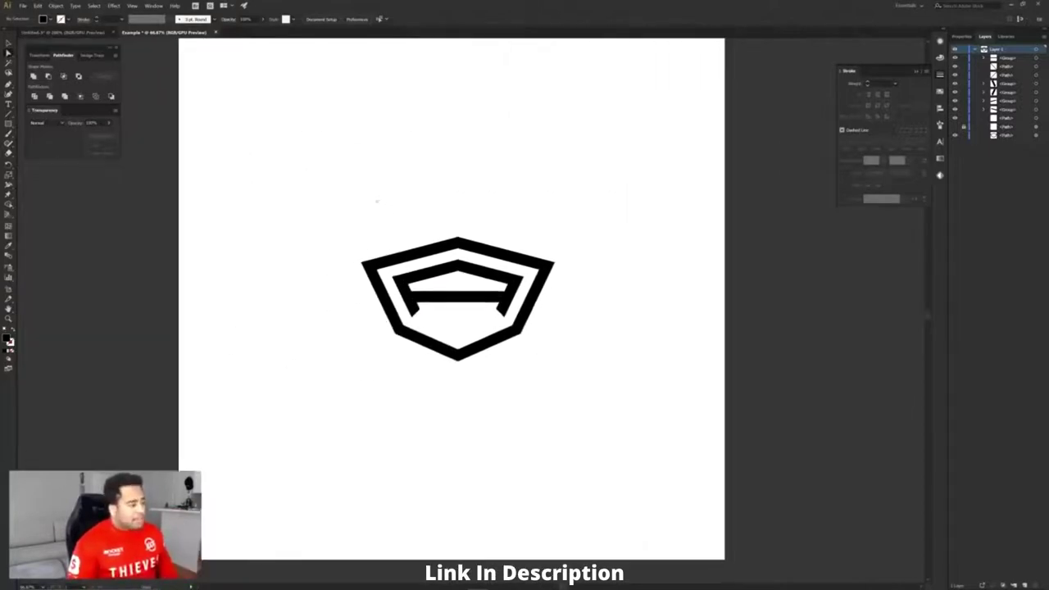
Paste the original sketched shield from the other document beside the finished letter for comparison, and delete the pasted copy.
left_click(73, 32)
scroll(506, 180, "down", 2)
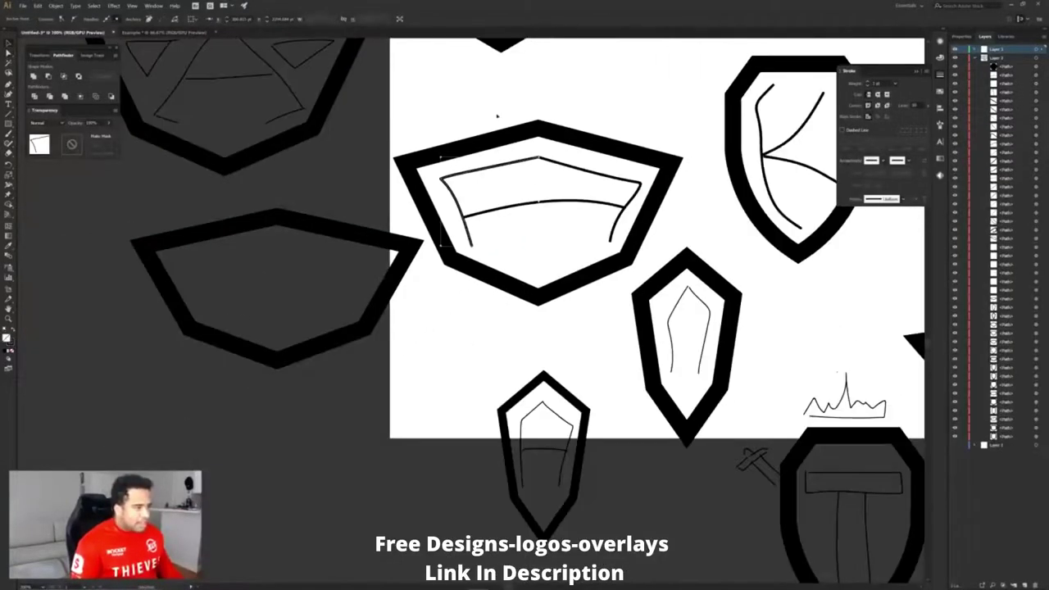
key("v")
left_click_drag(597, 270, 183, 16)
left_click(184, 33)
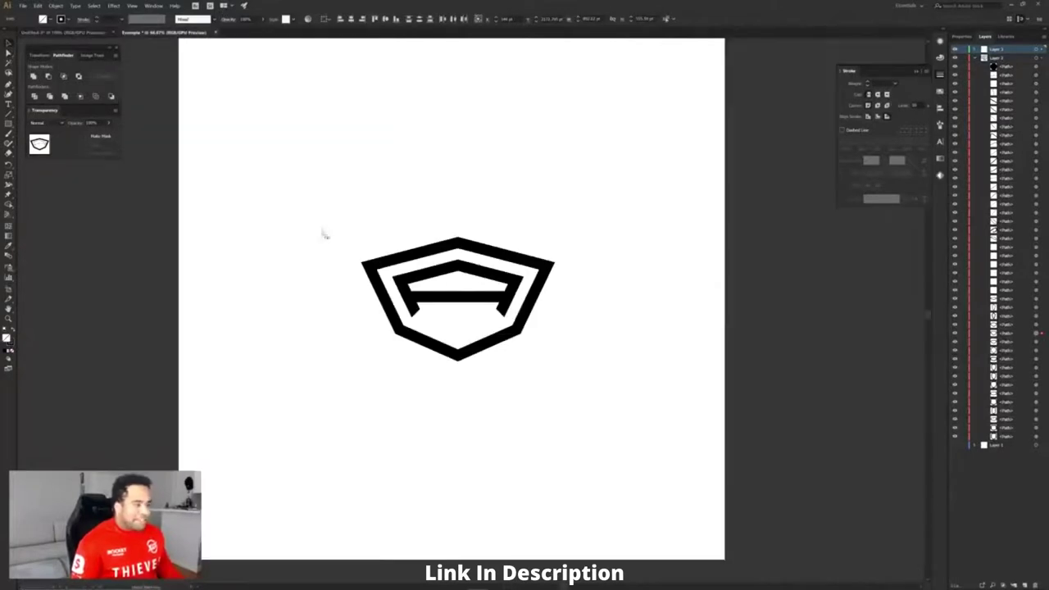
key("ctrl+v")
left_click_drag(263, 221, 327, 301)
left_click(464, 309)
left_click_drag(463, 309, 632, 277)
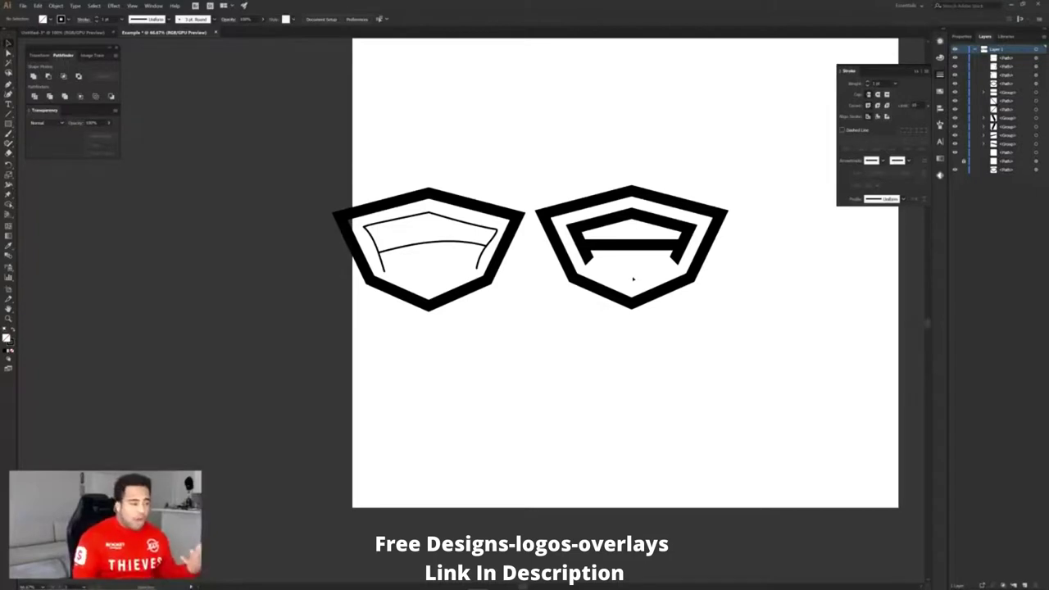
key("Delete")
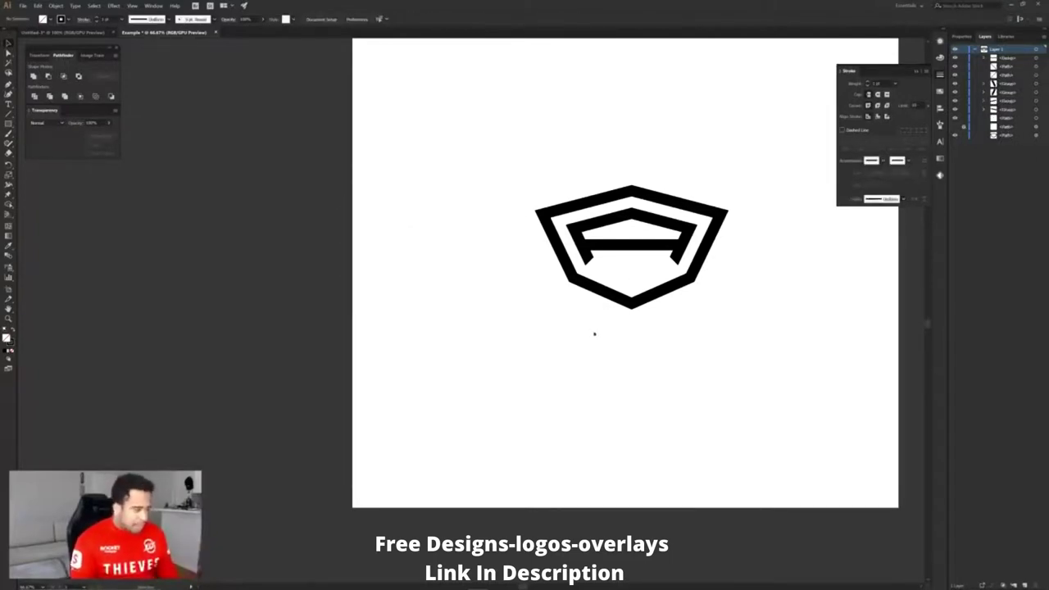
Check the shield sketches in the other document, and in the Example document delete the shield outline and the leftover white path around the letter.
left_click_drag(595, 333, 499, 324)
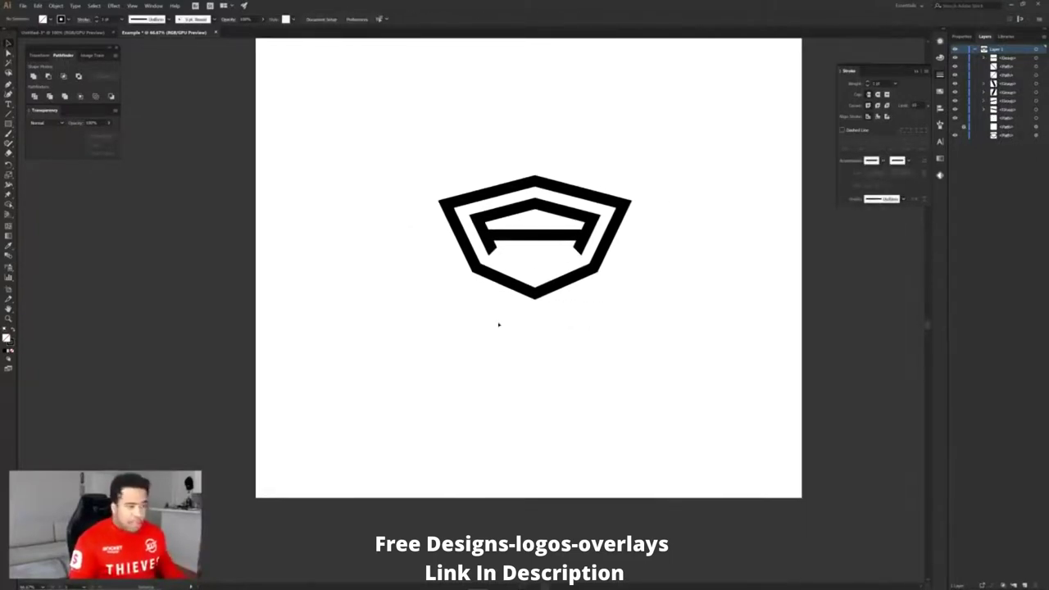
key("a")
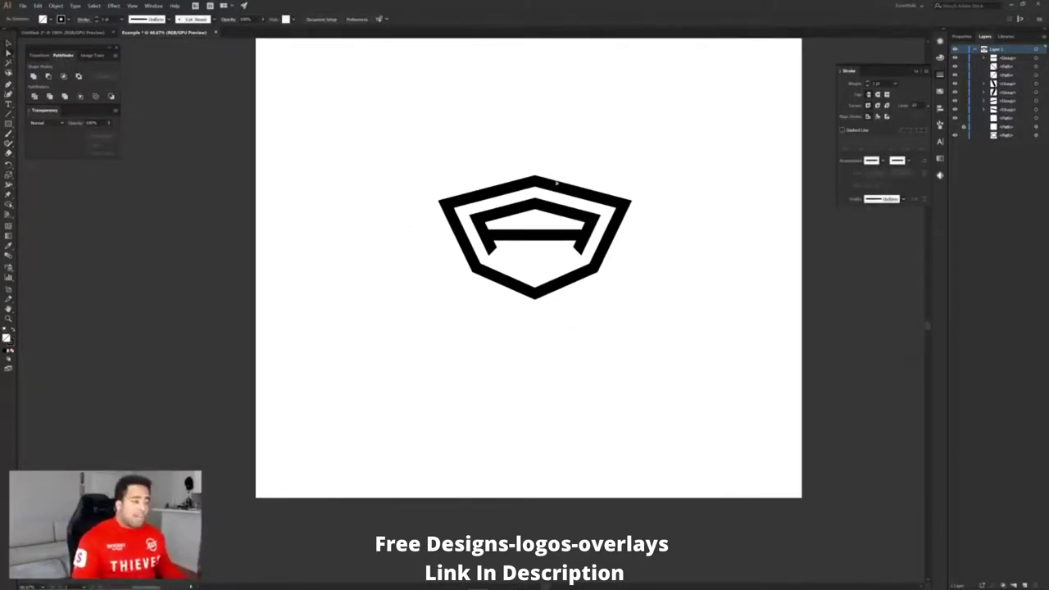
left_click(556, 187)
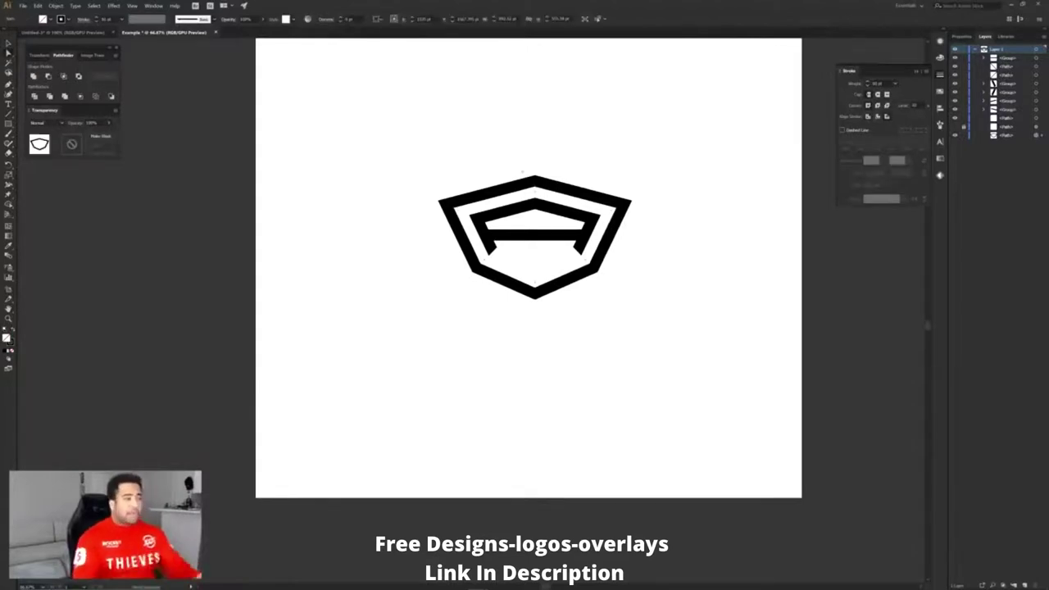
left_click(95, 31)
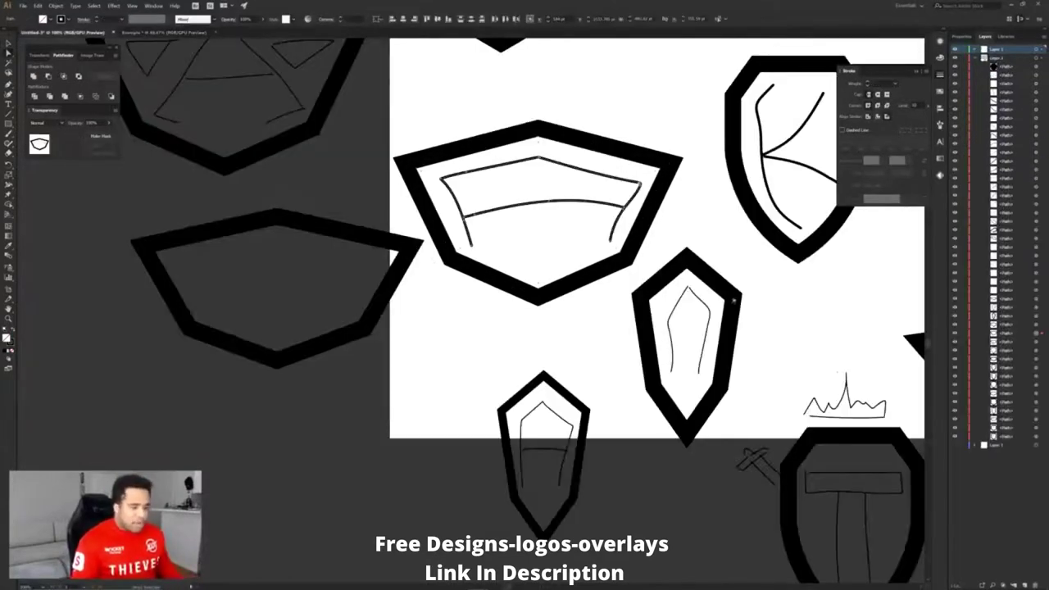
scroll(631, 300, "up", 1)
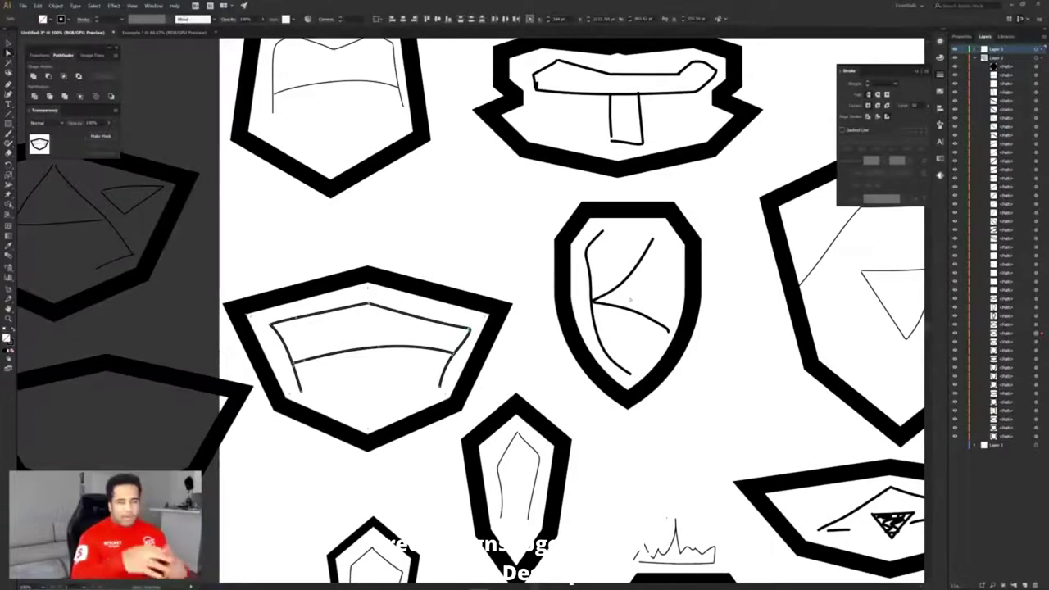
left_click(171, 33)
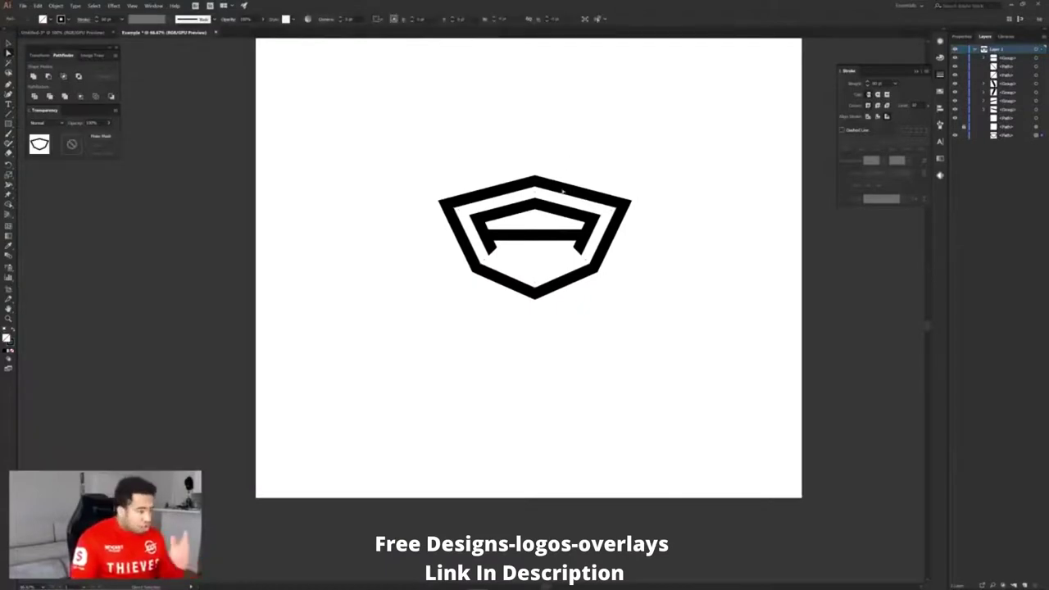
key("Delete")
left_click(645, 237)
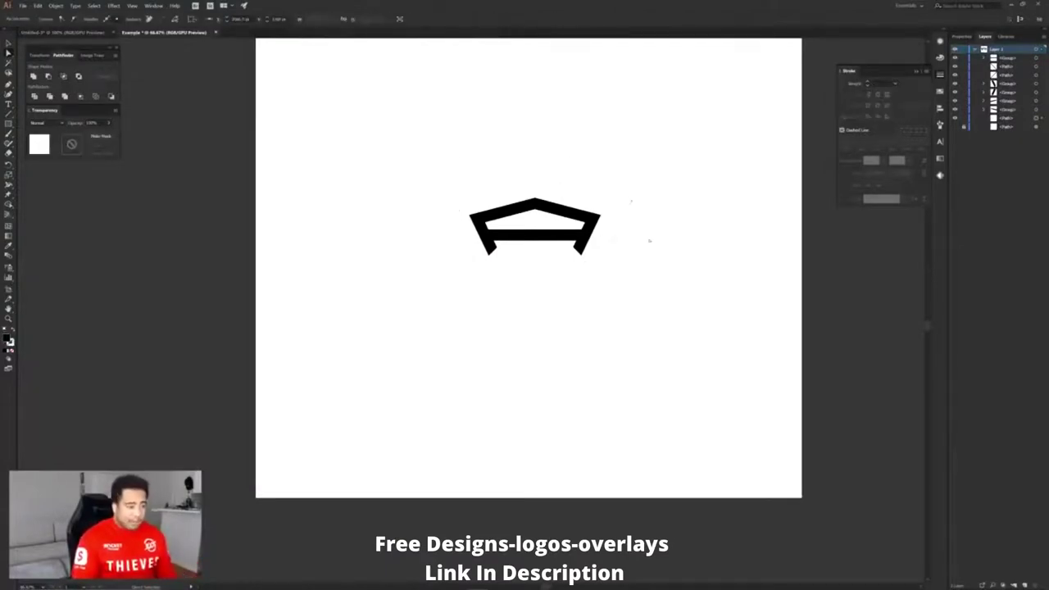
key("Delete")
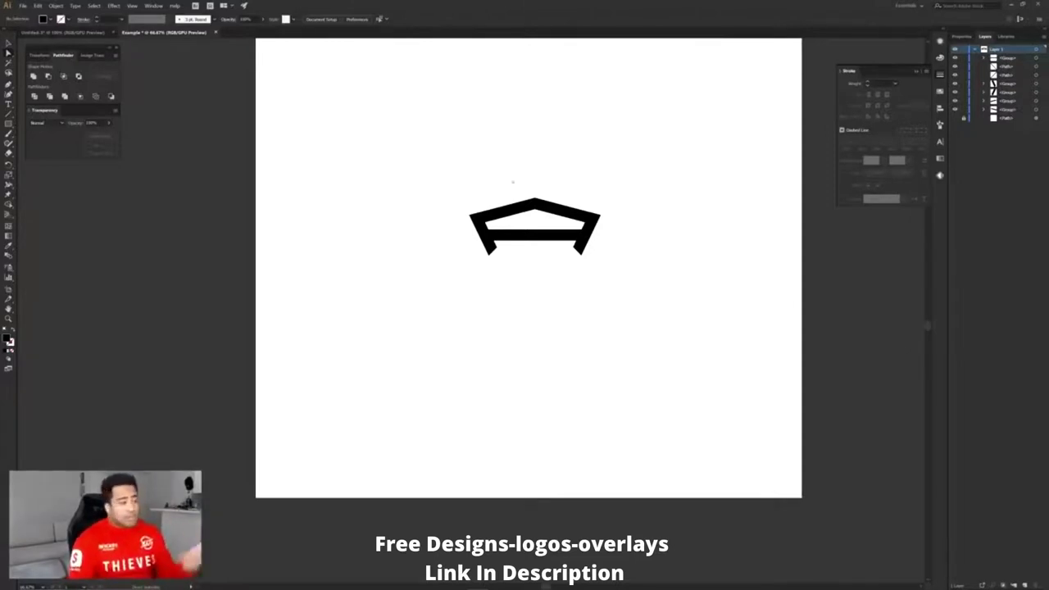
Select all parts of the letter A, move the letter down and slightly left on the artboard, and deselect it.
left_click_drag(627, 298, 456, 179)
left_click_drag(541, 197, 523, 255)
left_click(613, 262)
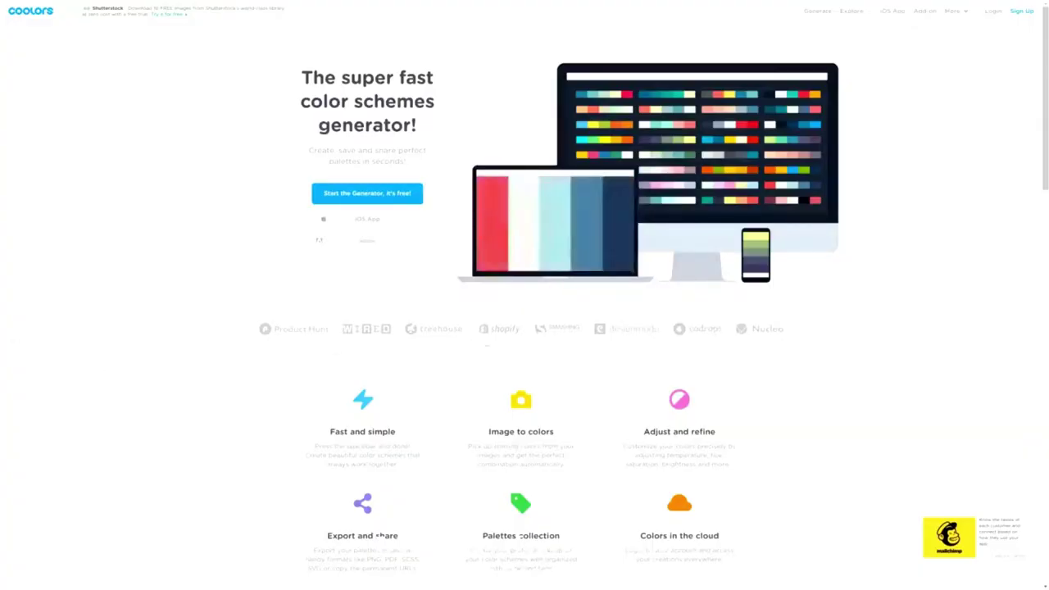
Switch to the Coolors website, open its palette generator, generate palettes and lock the colours #04151F, #183A37 and #EFD6AC.
left_click(817, 16)
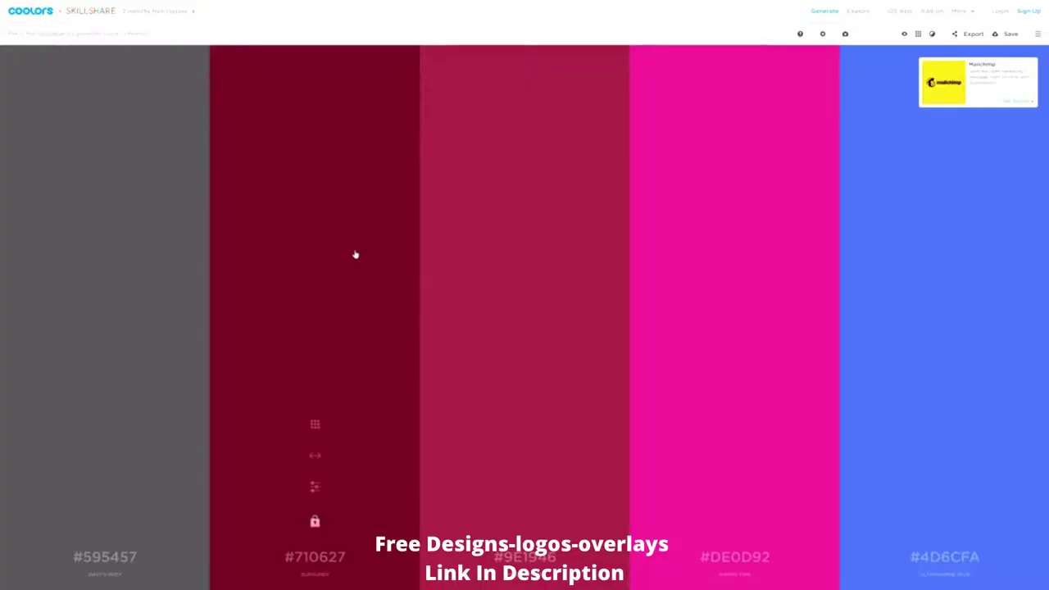
key("space")
left_click(192, 269)
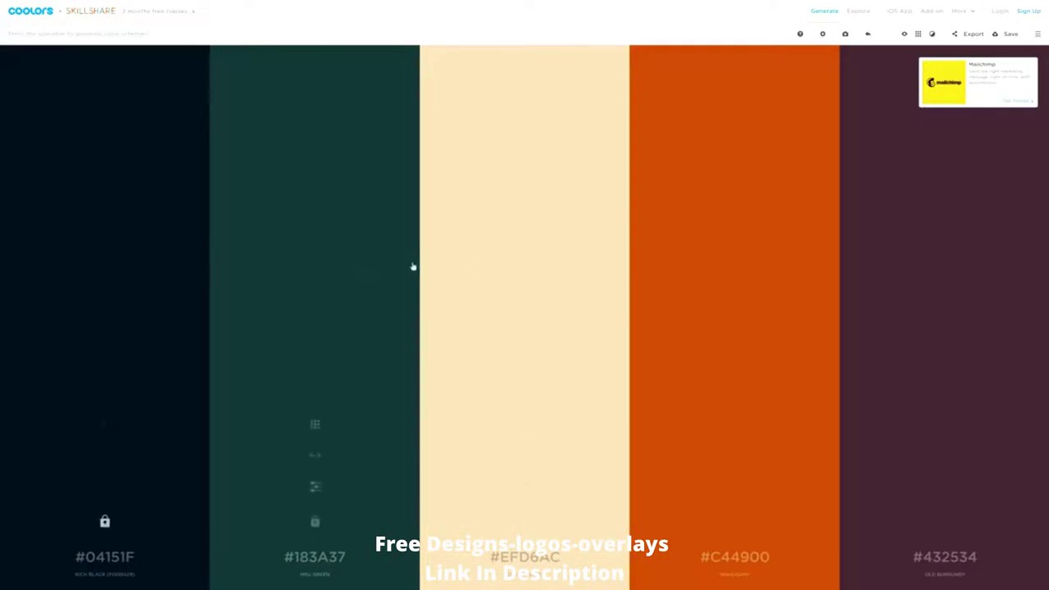
left_click(443, 266)
left_click(344, 259)
key("space")
key("space")
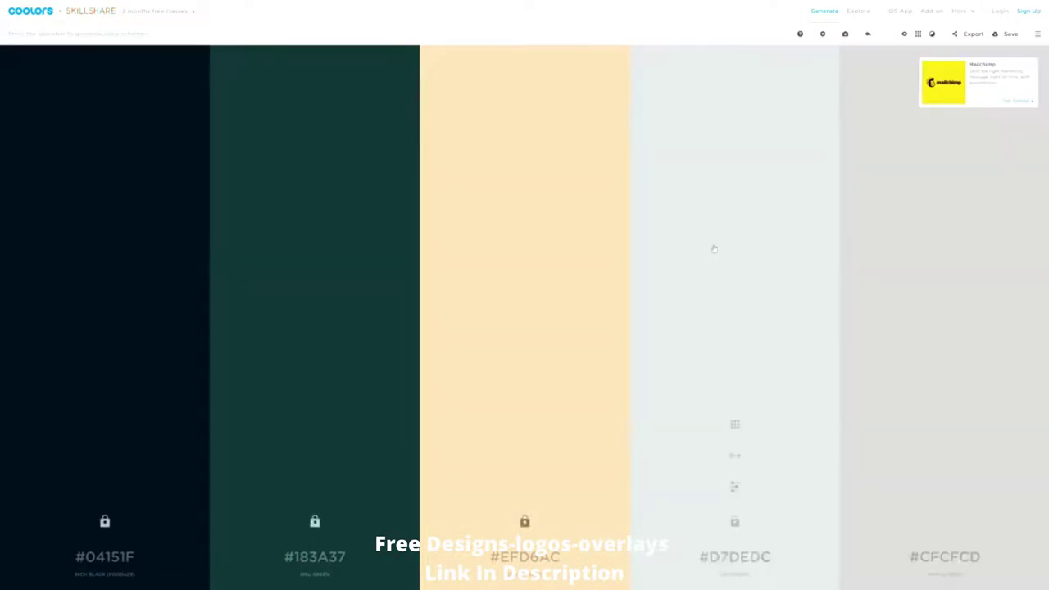
Keep generating colours for the unlocked swatches and lock #2E1760 as the fourth palette colour.
key("space")
key("l")
key("space")
key("space")
key("space")
key("space")
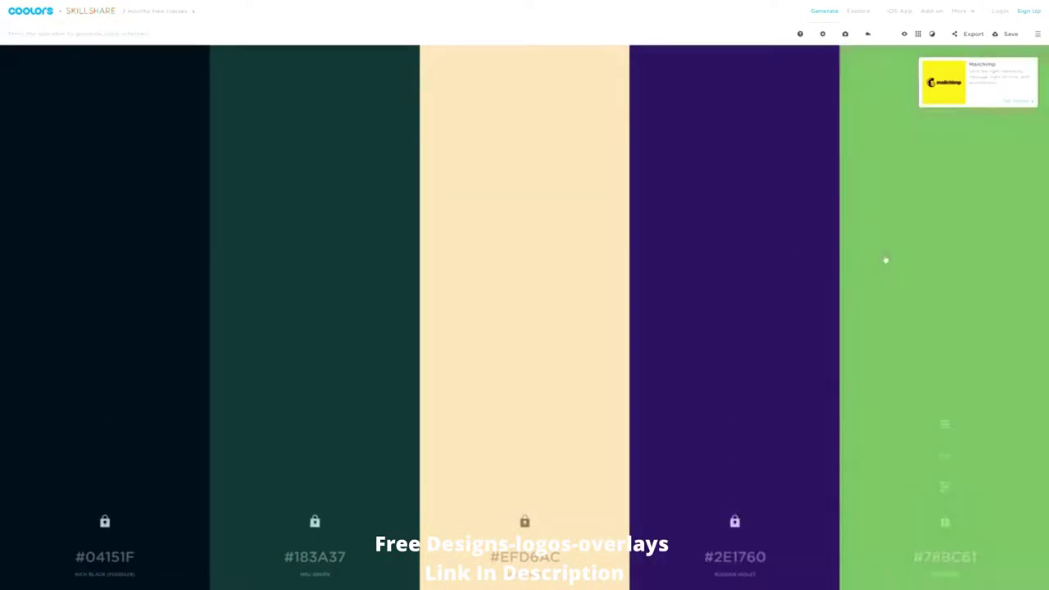
key("space")
key("space")
key("space")
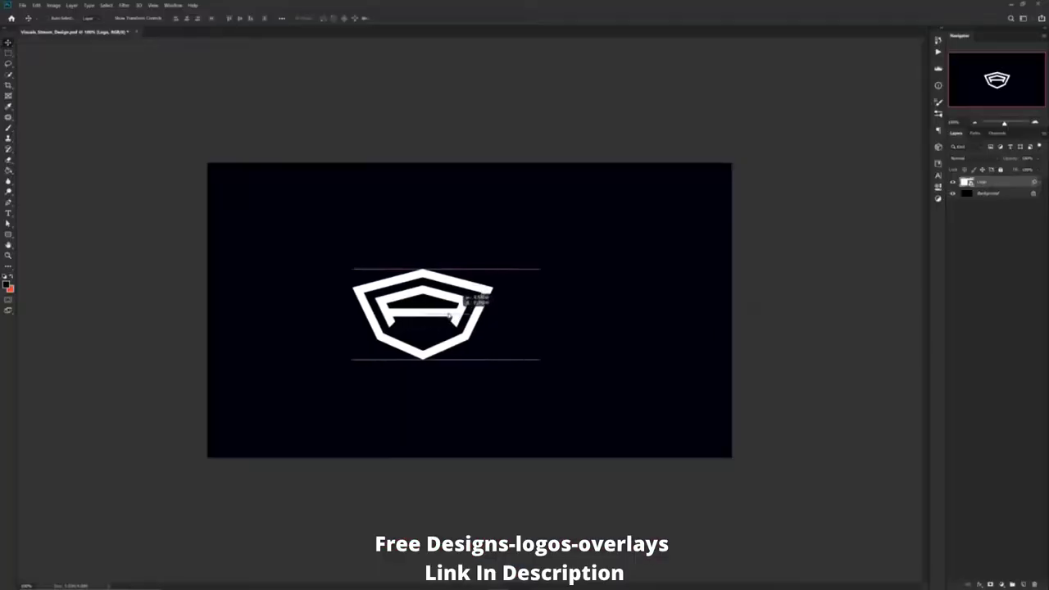
In the Photoshop stream design, move the logo left and, on a new layer, select the strip from the canvas's left edge to the logo's centre.
left_click_drag(449, 315, 385, 316)
key("ctrl+shift+n")
key("Return")
key("m")
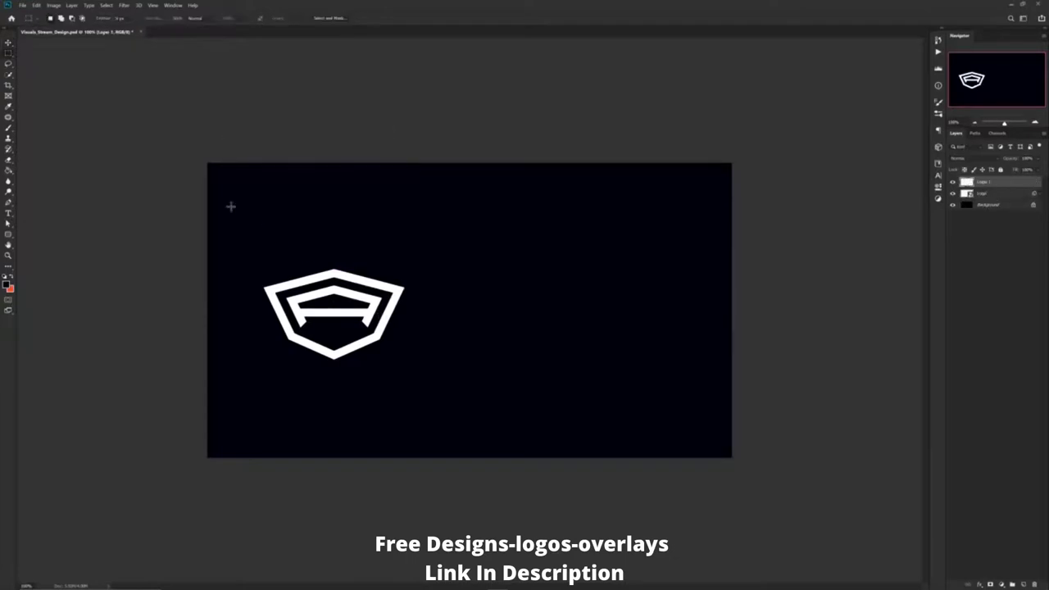
left_click_drag(186, 151, 333, 457)
Fill the selected strip with a custom colour sampled from the orange-red background swatch.
right_click(177, 292)
right_click(321, 290)
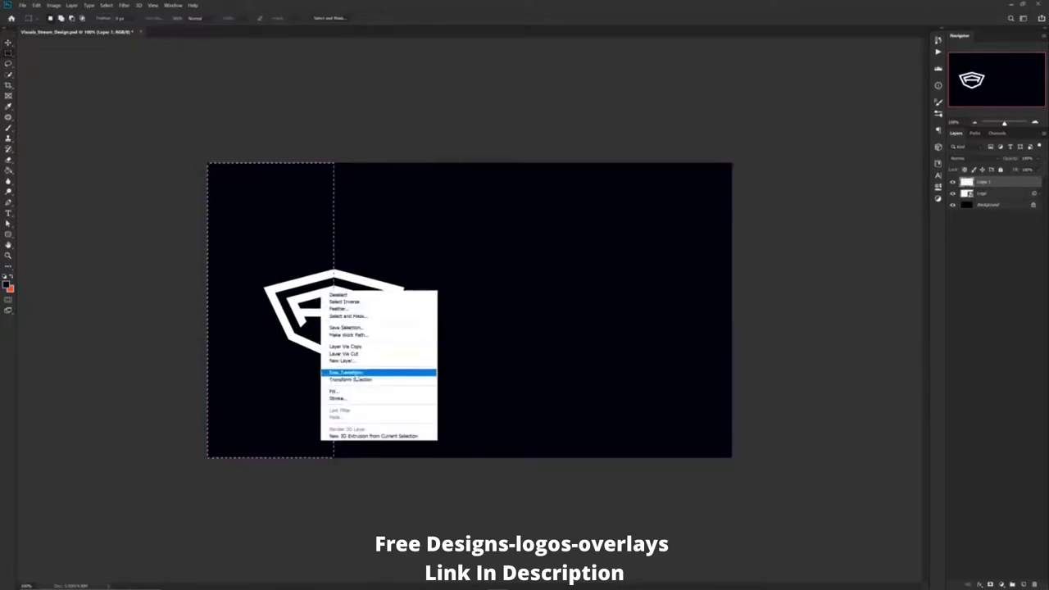
left_click(381, 369)
left_click(283, 86)
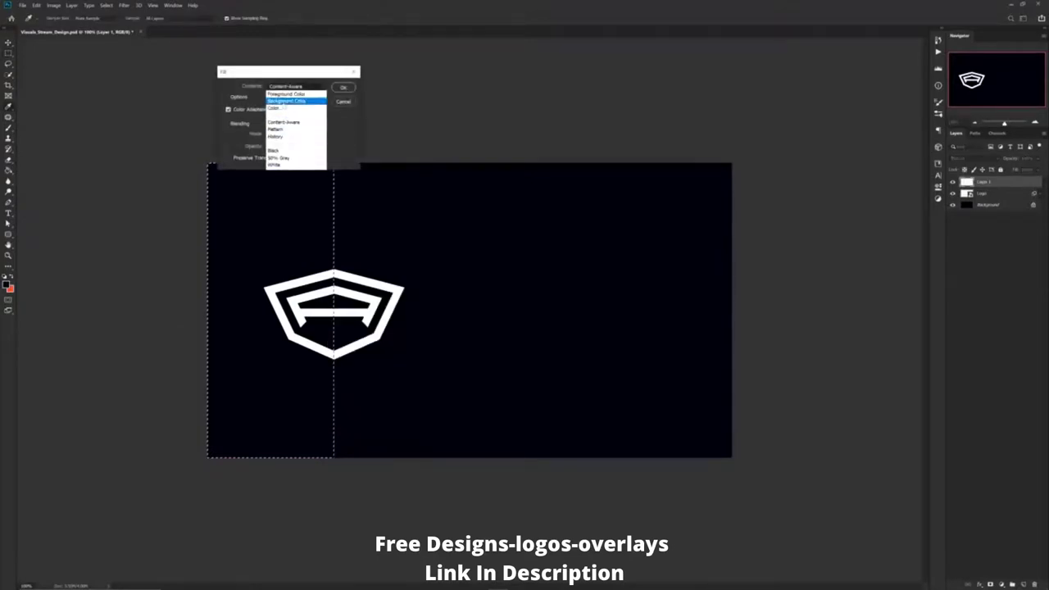
left_click(283, 105)
left_click(15, 290)
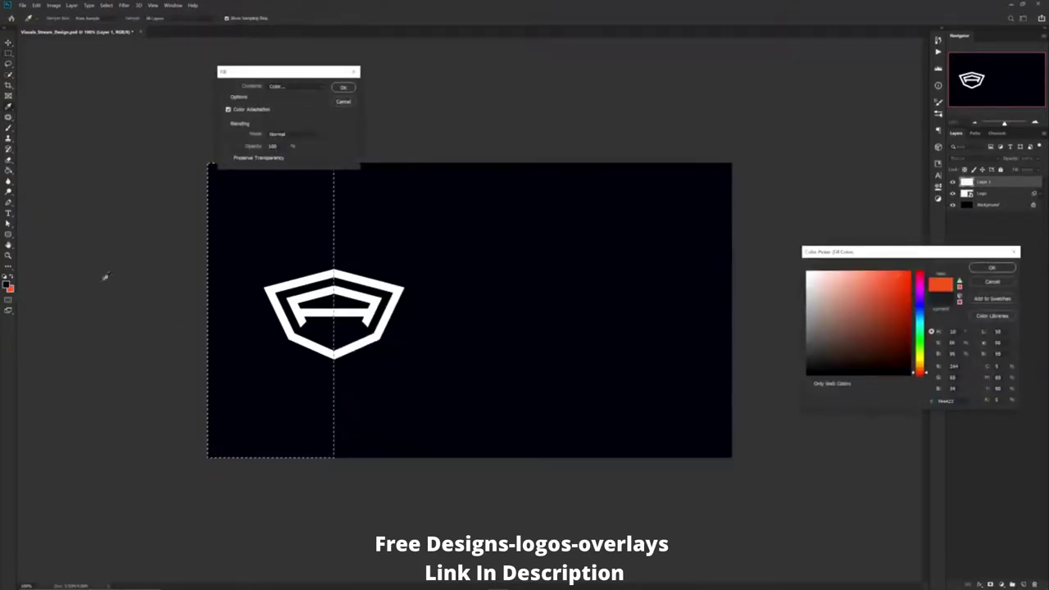
left_click(991, 268)
left_click(343, 87)
Deselect the strip and move its orange layer beneath the logo layer.
key("ctrl+d")
left_click_drag(983, 182, 992, 199)
left_click(991, 185)
Erase the orange inside the shield on Layer 1, including the areas around and within the letter A.
key("e")
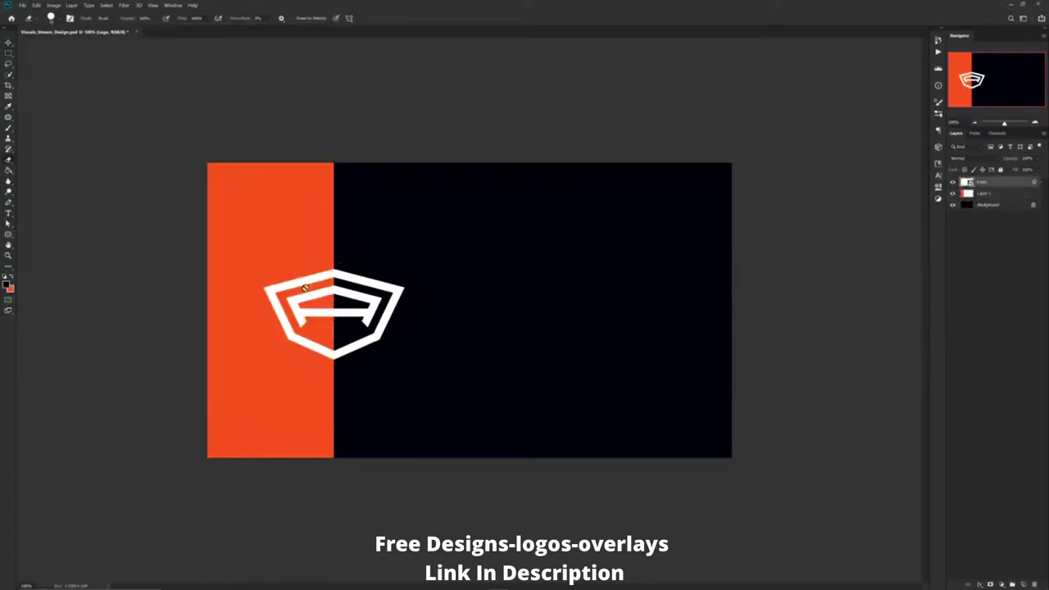
scroll(293, 304, "up", 3)
left_click(983, 193)
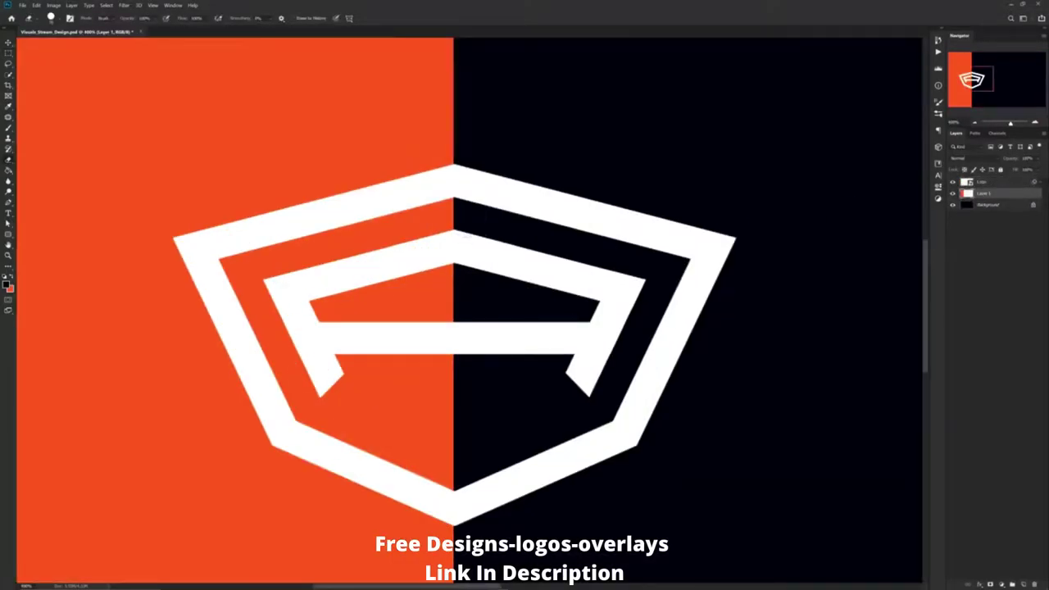
left_click_drag(456, 205, 447, 226)
left_click(237, 264, "shift")
left_click(296, 392, "shift")
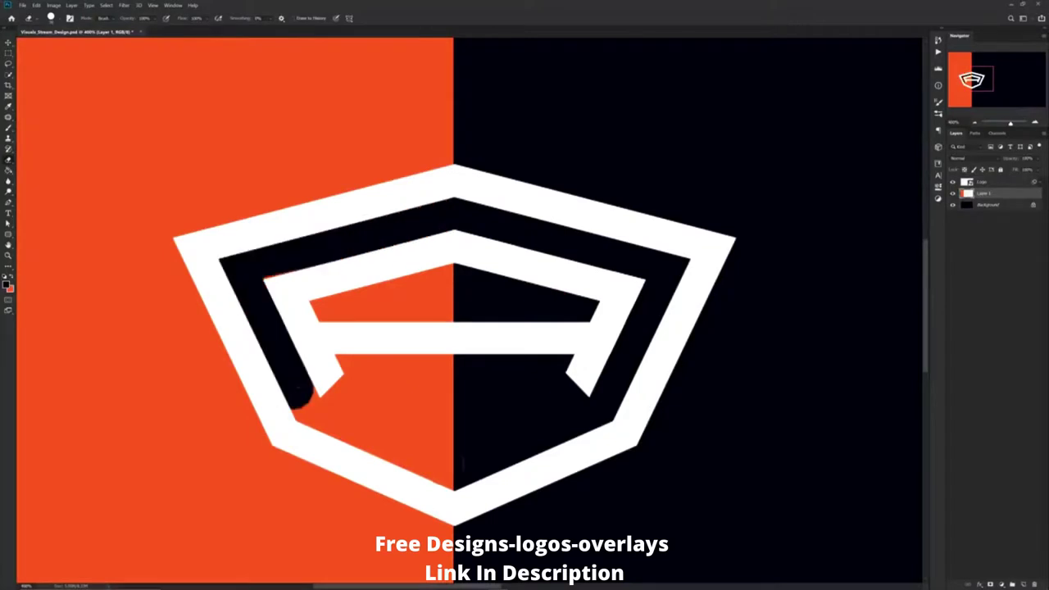
left_click(445, 465, "shift")
left_click(447, 244, "shift")
mouse_move(445, 457)
left_mouse_down()
mouse_move(344, 344)
mouse_move(377, 303)
mouse_move(426, 307)
mouse_move(392, 307)
left_mouse_up()
scroll(461, 372, "down", 3)
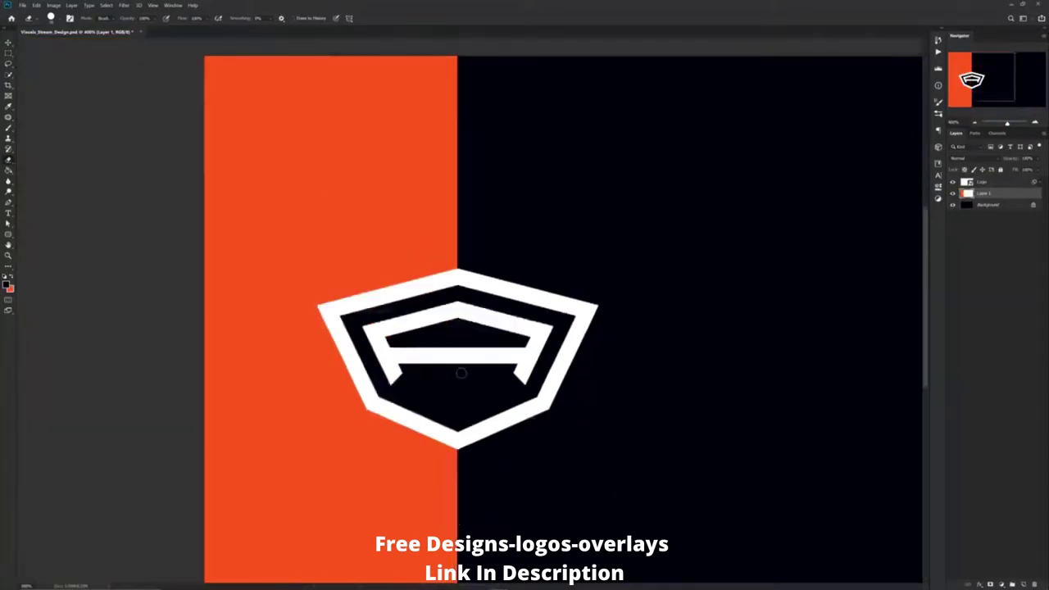
Create a grid pattern from the logo layer at a reduced image scale and save it to the CC Library.
key("v")
left_click(386, 305)
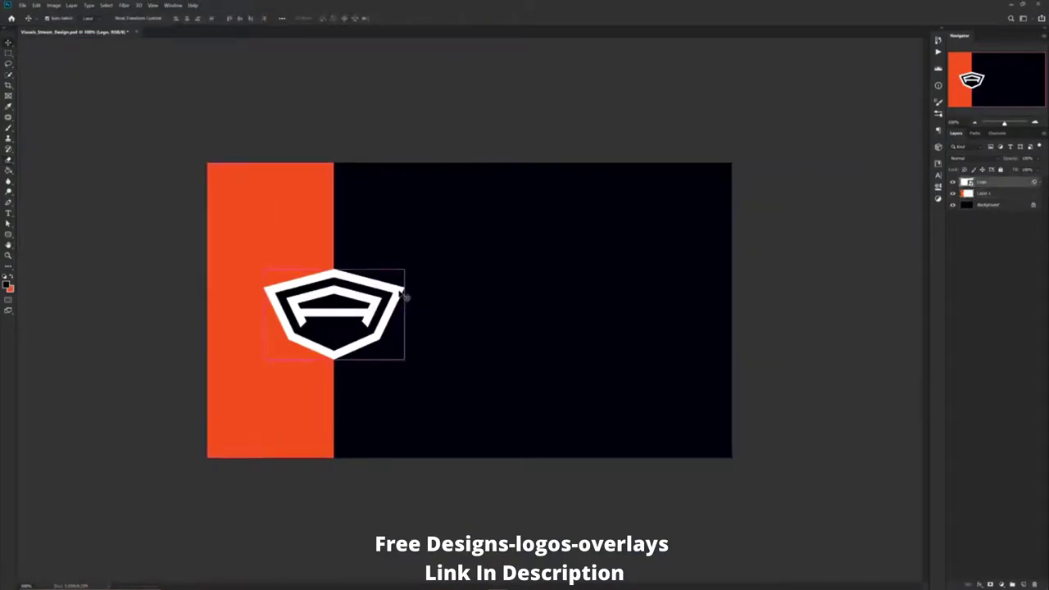
left_click(939, 165)
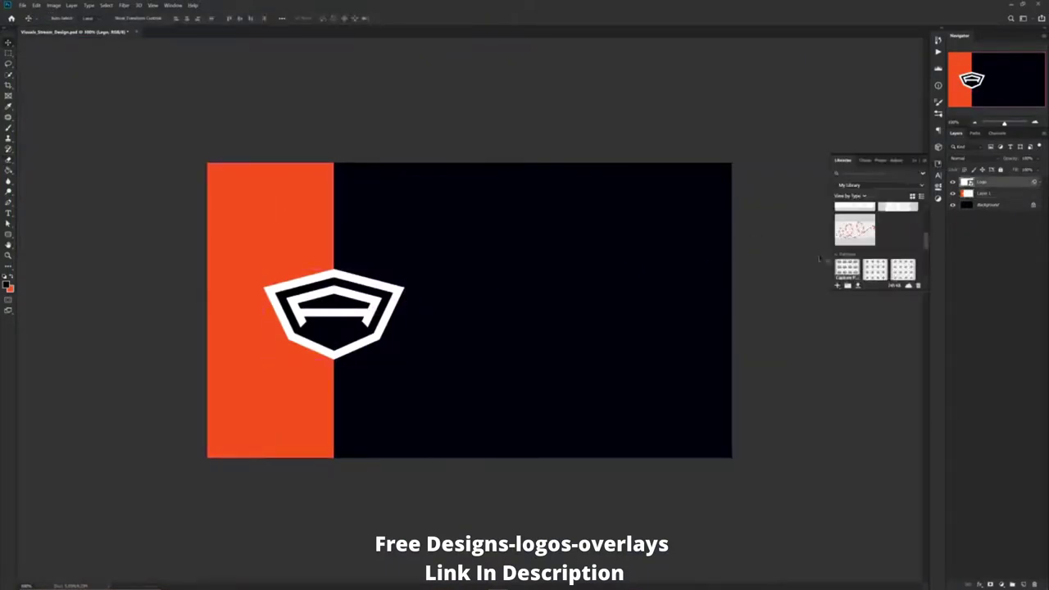
left_click(836, 286)
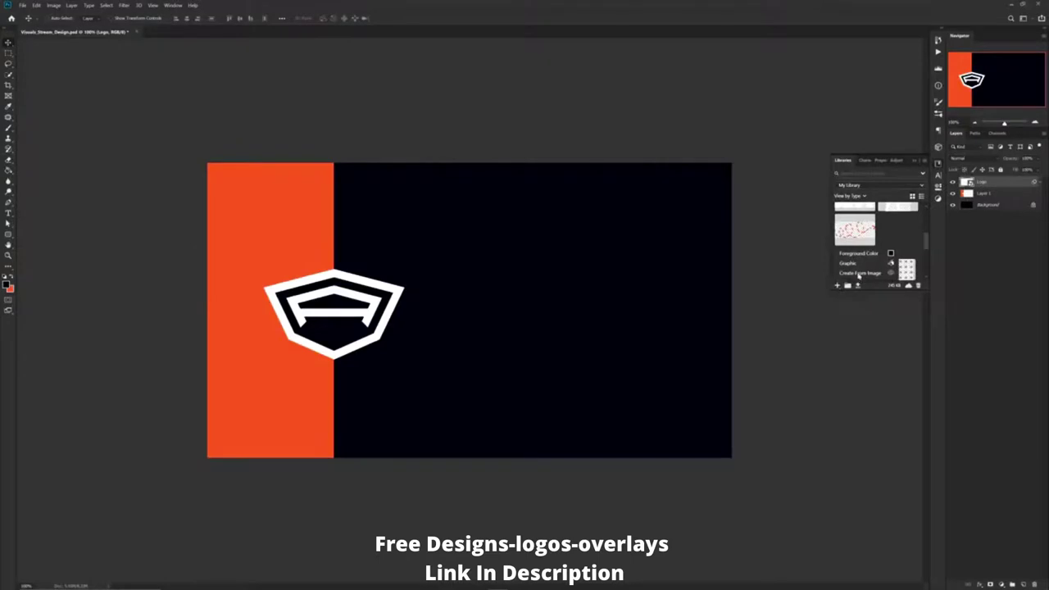
left_click(858, 274)
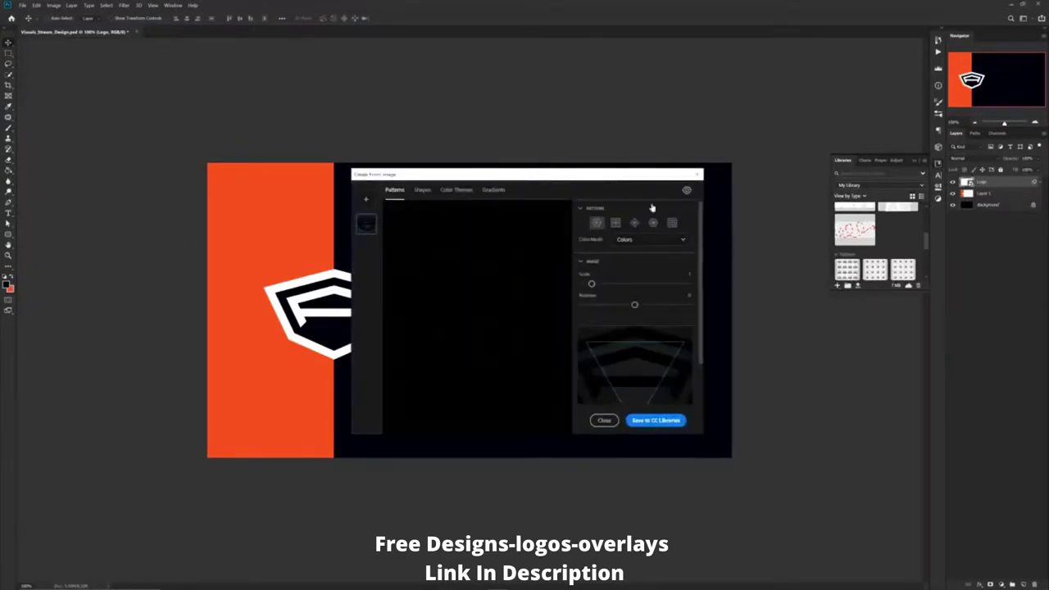
left_click(672, 223)
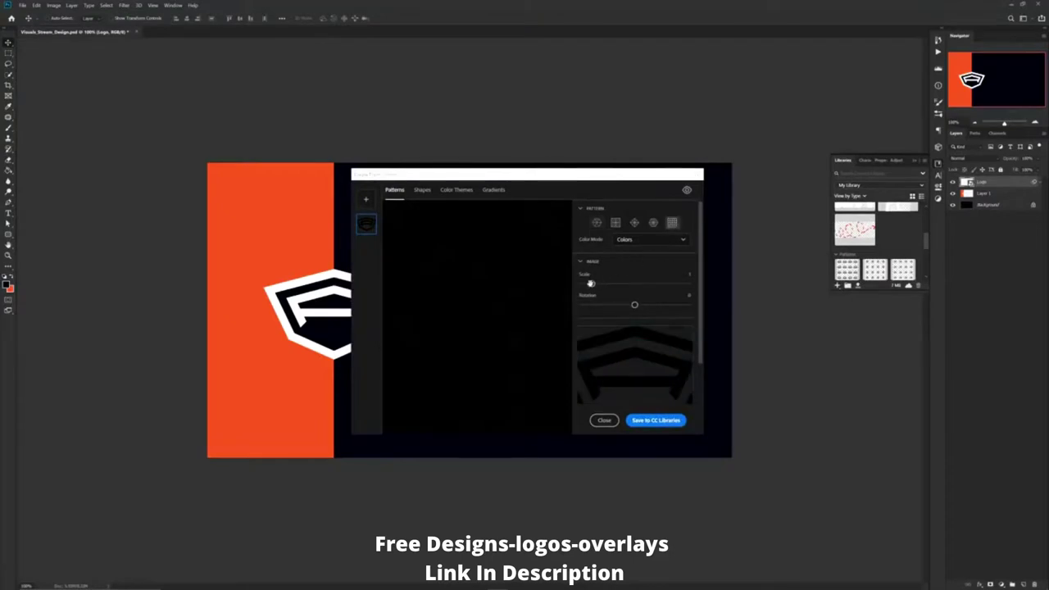
left_click_drag(590, 282, 585, 283)
left_click(642, 421)
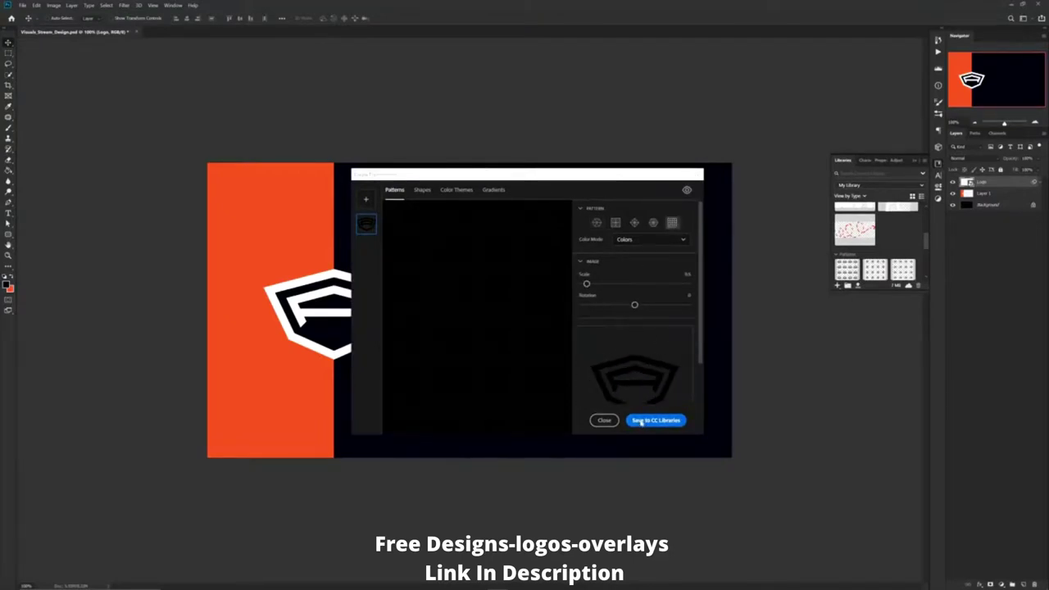
left_click(604, 420)
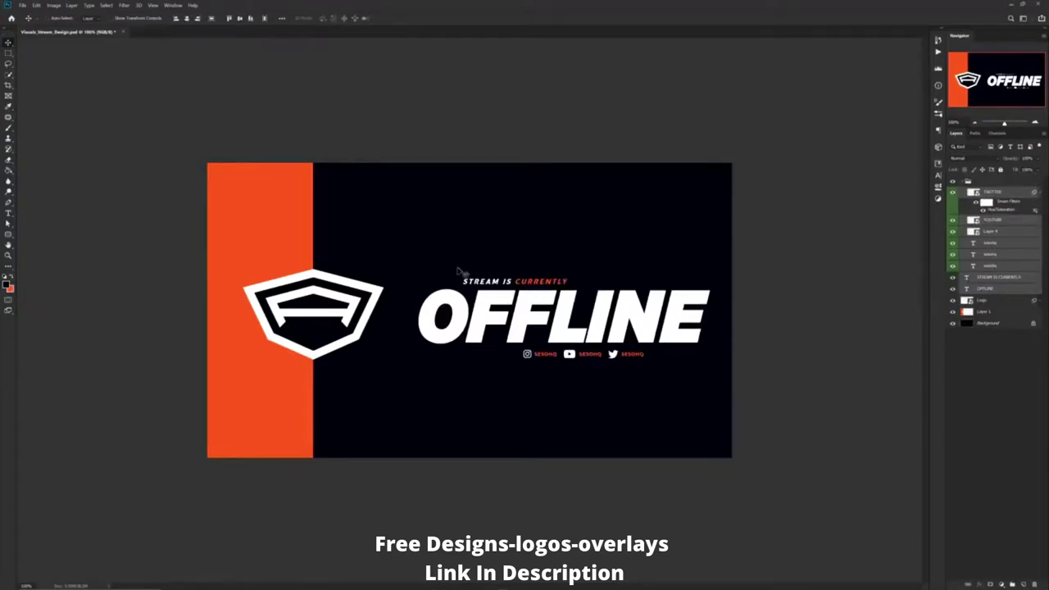
Nudge the OFFLINE heading, its tagline and the social handles slightly left as one block.
left_click_drag(428, 256, 663, 364)
left_click_drag(614, 331, 612, 330)
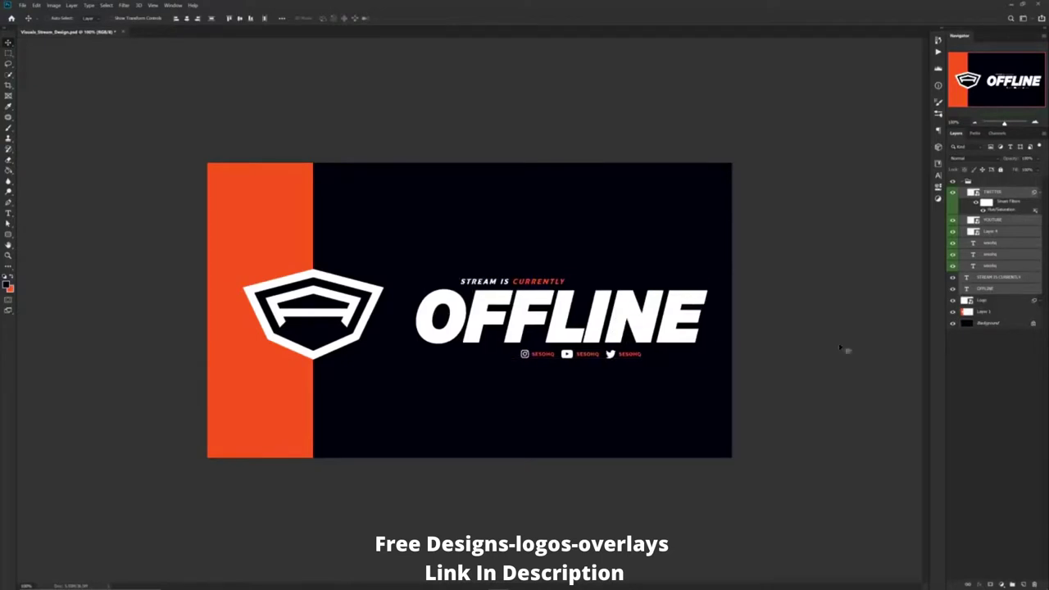
Add the saved logo pattern as a fill above Layer 1, scaled down until three columns of logos cover the orange strip.
left_click(998, 317)
left_click(938, 164)
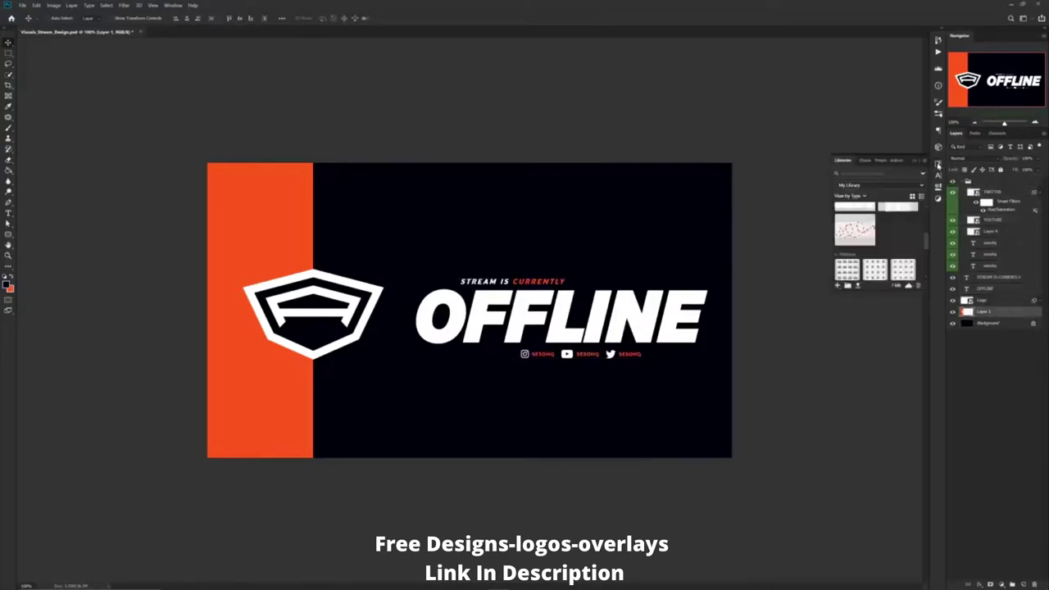
left_click(847, 270)
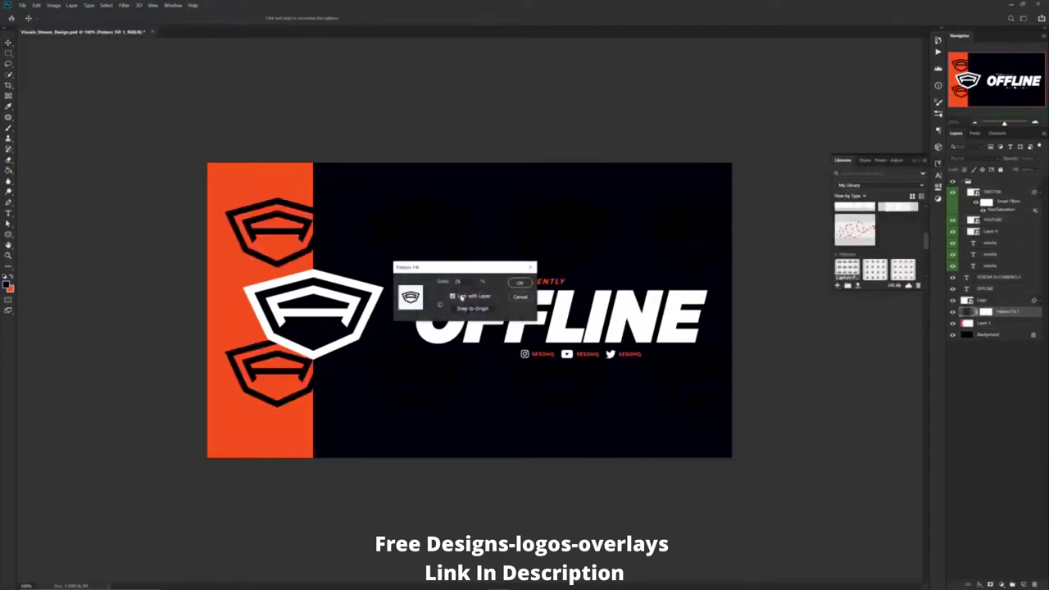
scroll(466, 281, "down", 18)
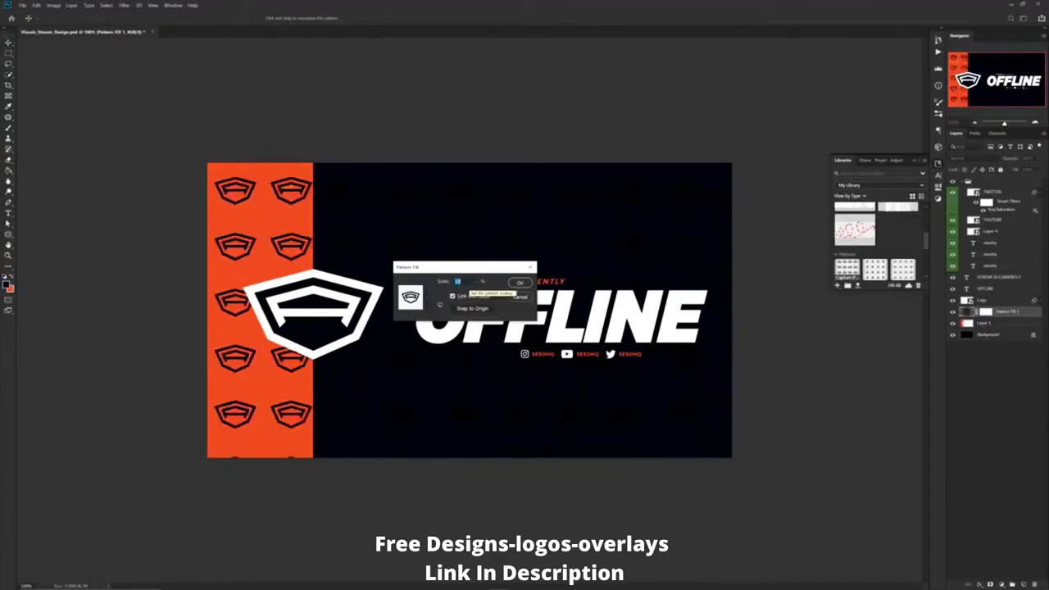
scroll(456, 281, "down", 1)
scroll(456, 281, "up", 1)
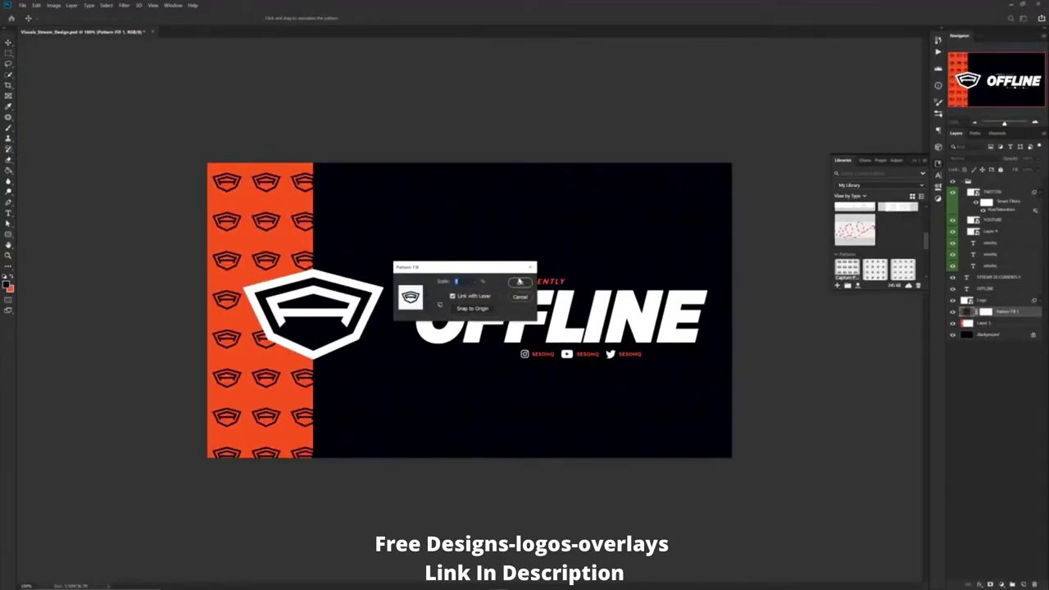
left_click(520, 282)
Convert the pattern fill to a smart object and apply a linear orange-to-black Gradient Overlay to it.
right_click(1015, 312)
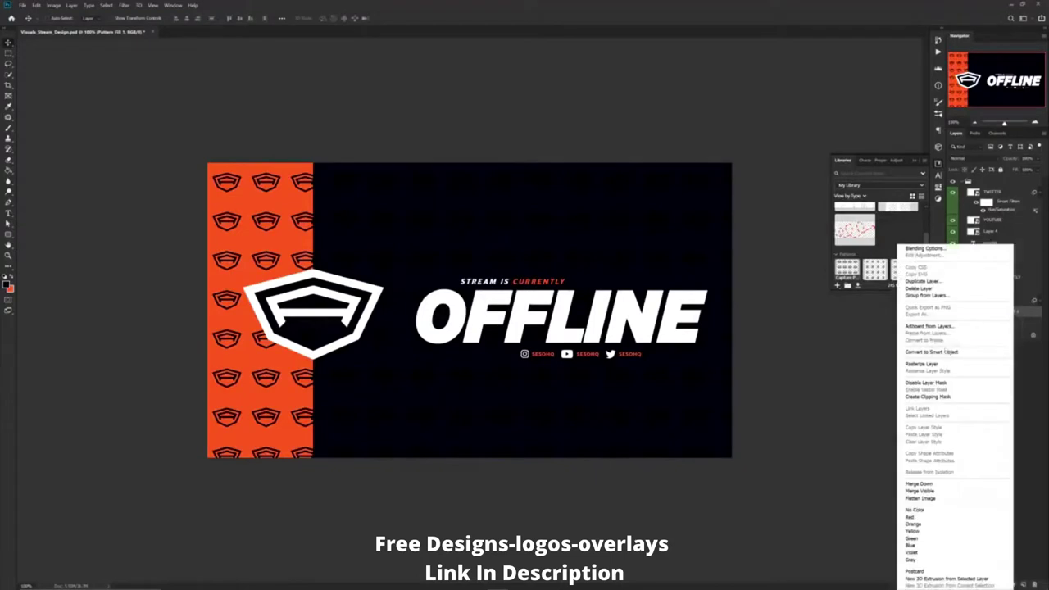
left_click(931, 351)
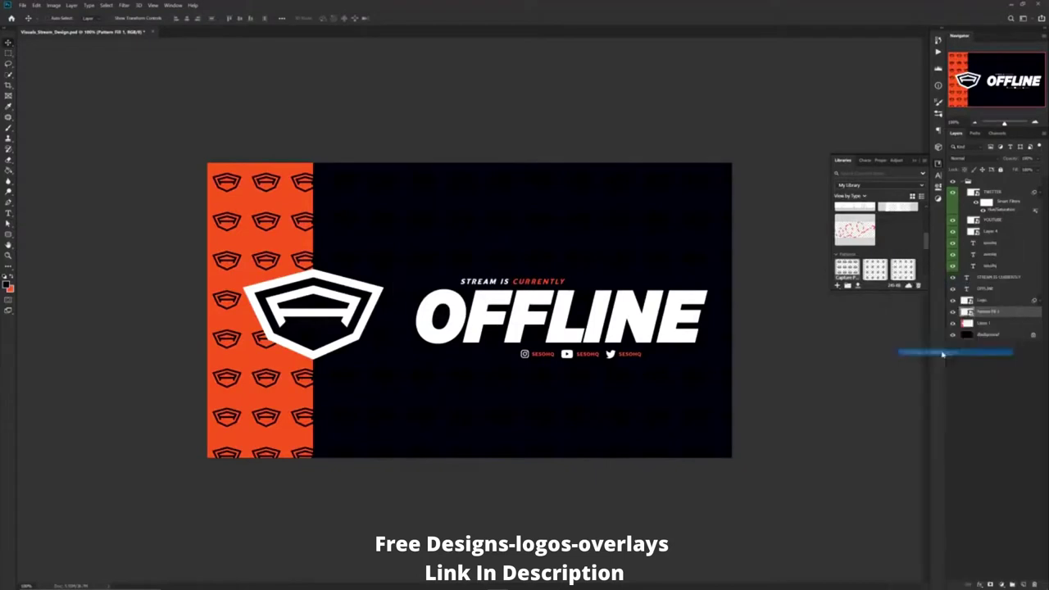
double_click(1016, 314)
left_click(664, 446)
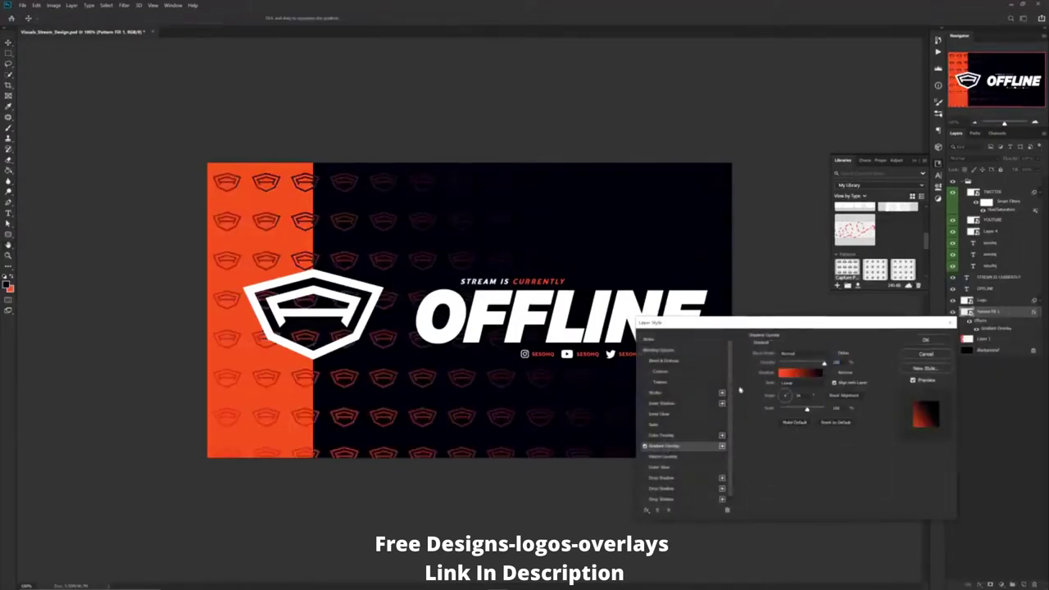
left_click(798, 374)
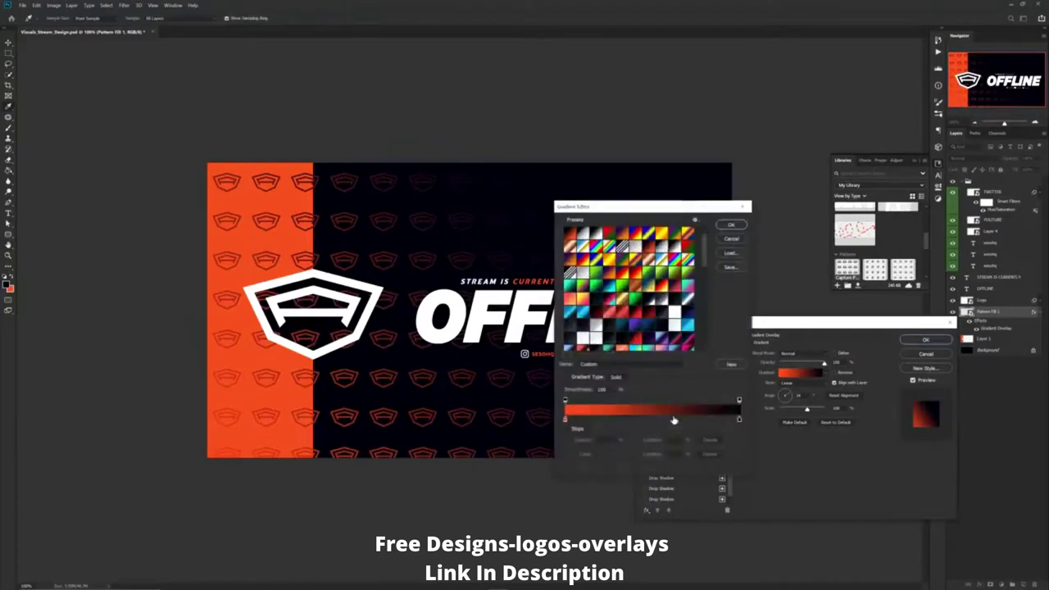
left_click(737, 228)
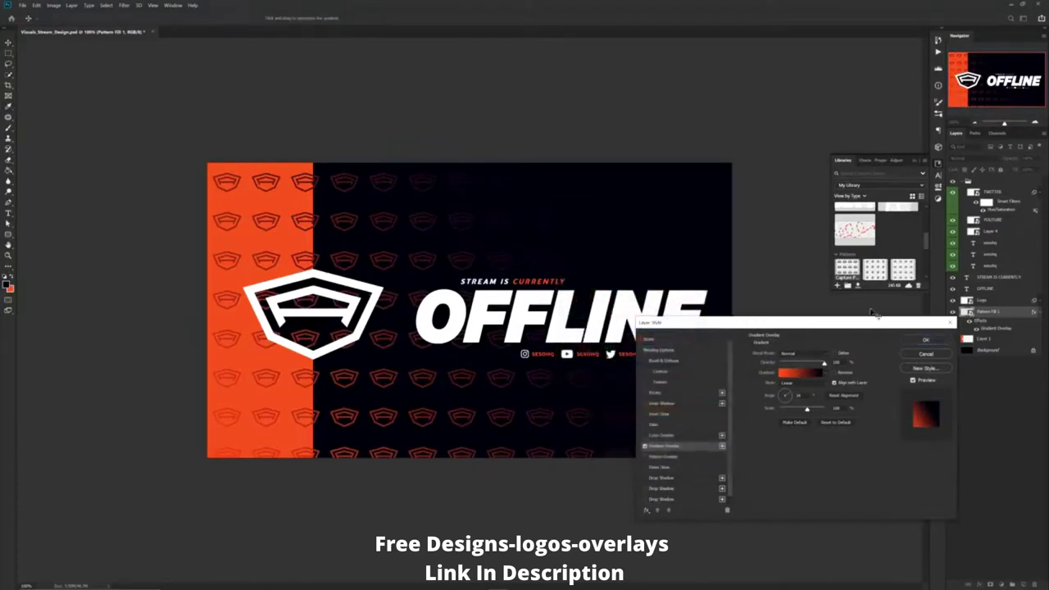
left_click(924, 339)
Place the pattern layer beneath the orange Layer 1 and shift the pattern right so it starts at the strip's edge.
left_click(936, 165)
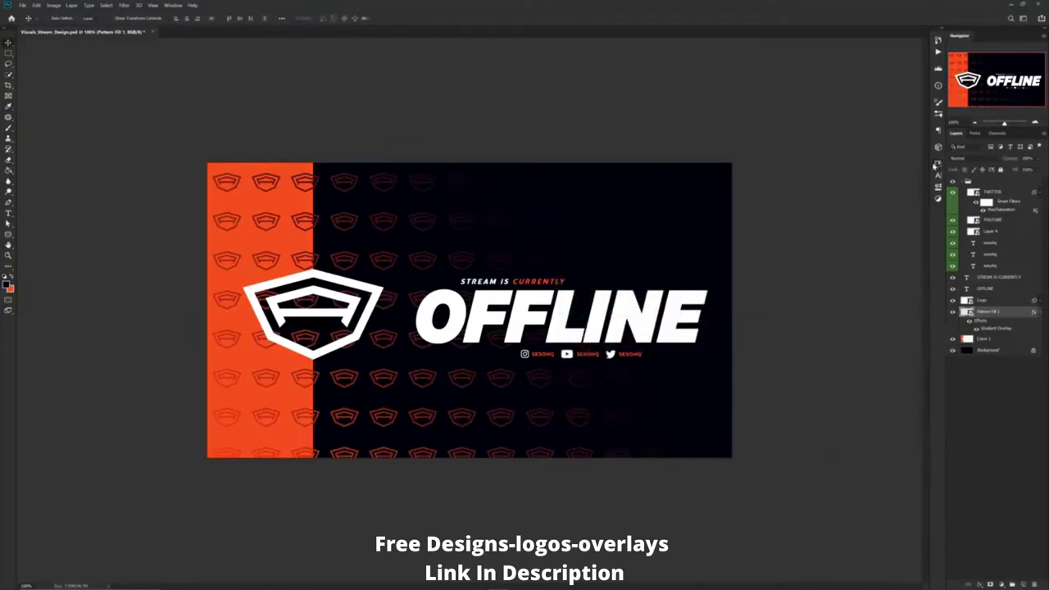
left_click_drag(449, 324, 484, 350)
left_click_drag(984, 320, 984, 344)
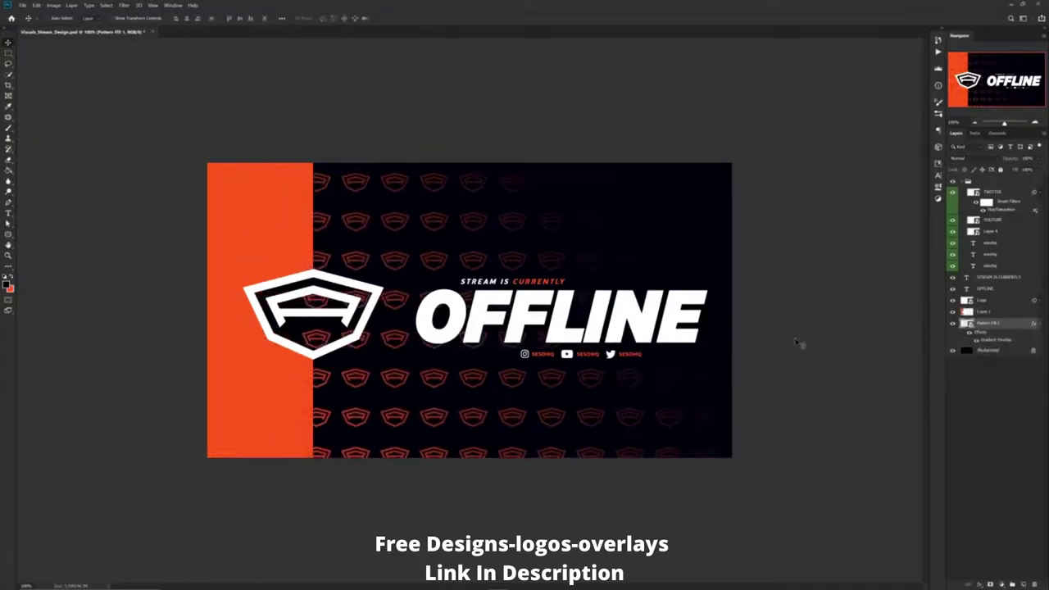
left_click_drag(551, 350, 470, 349)
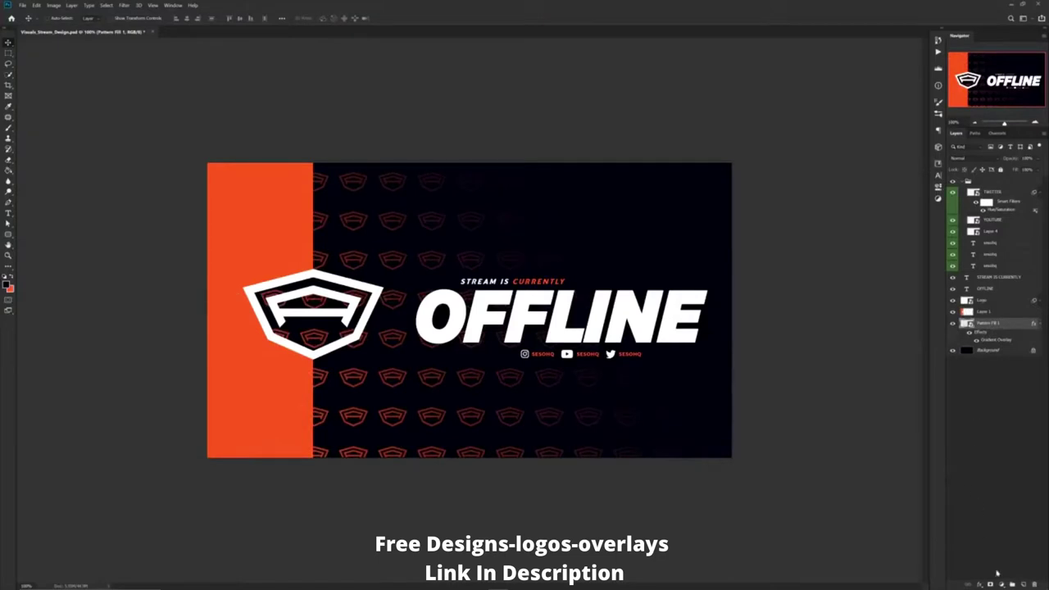
Add a layer mask to the logo pattern and brush away the pattern inside the large shield logo and faintly around the heading.
left_click(990, 584)
key("b")
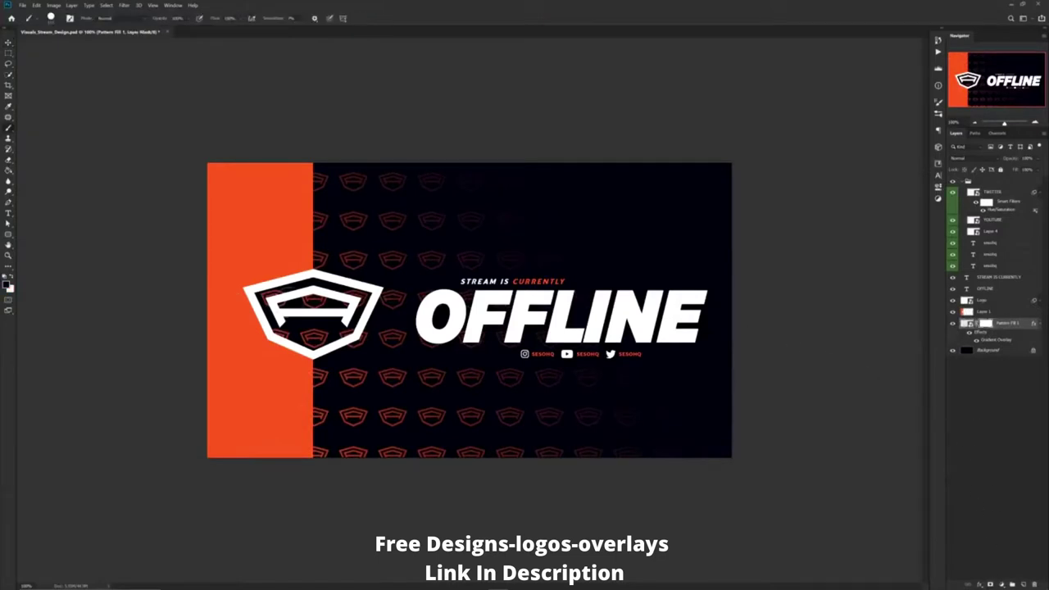
scroll(287, 303, "up", 4)
mouse_move(288, 304)
left_mouse_down()
mouse_move(221, 320)
mouse_move(265, 417)
mouse_move(378, 459)
mouse_move(554, 406)
mouse_move(593, 348)
mouse_move(612, 293)
mouse_move(601, 272)
mouse_move(380, 258)
mouse_move(520, 300)
mouse_move(512, 312)
mouse_move(570, 258)
left_mouse_up()
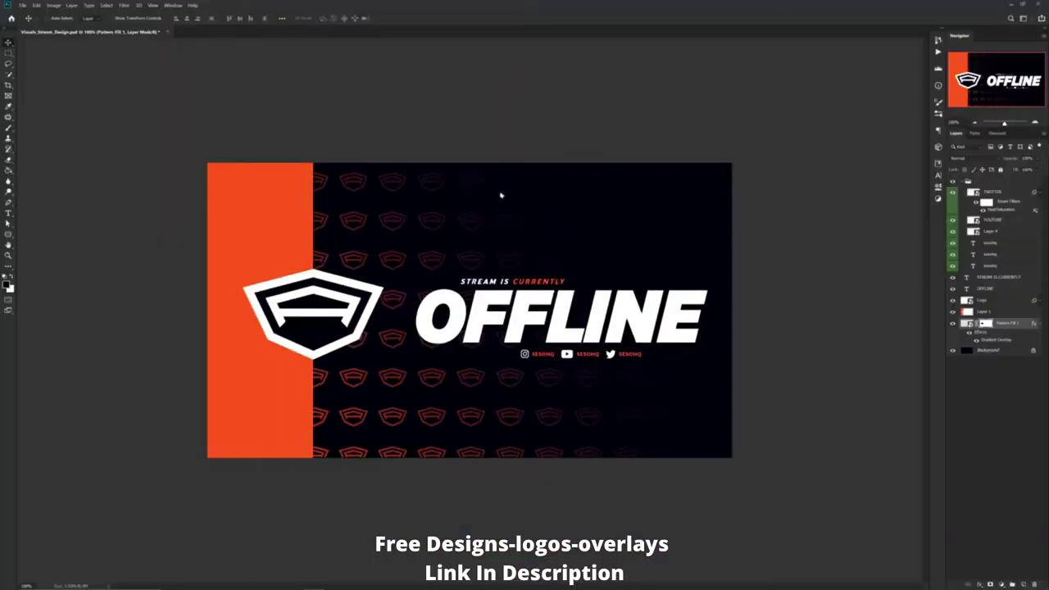
Collapse the social handles group and add a new layer above it, filled entirely with the brand orange.
left_click(964, 183)
left_click(980, 184)
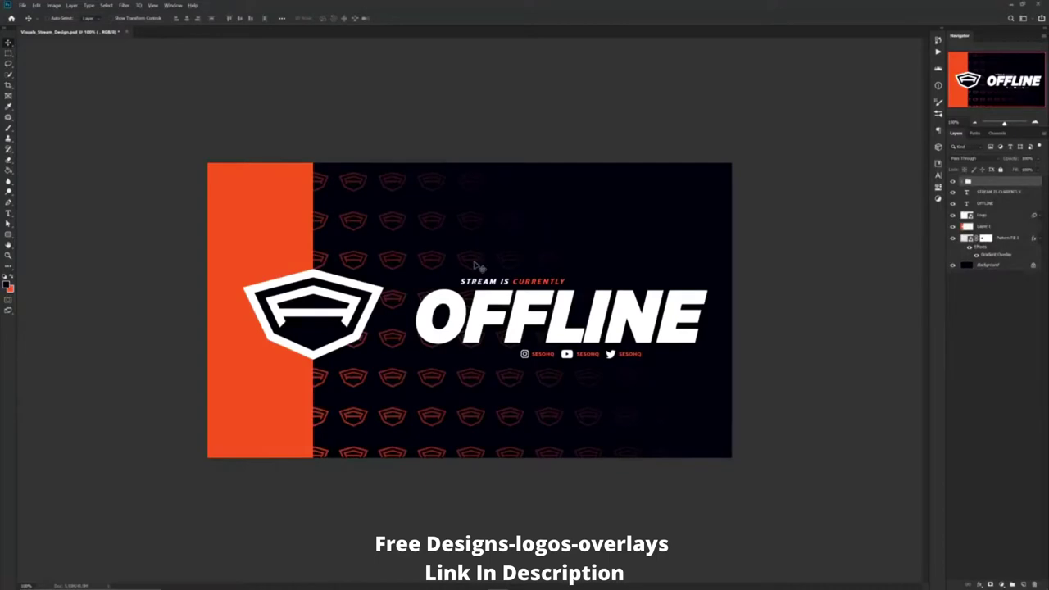
key("ctrl+plus")
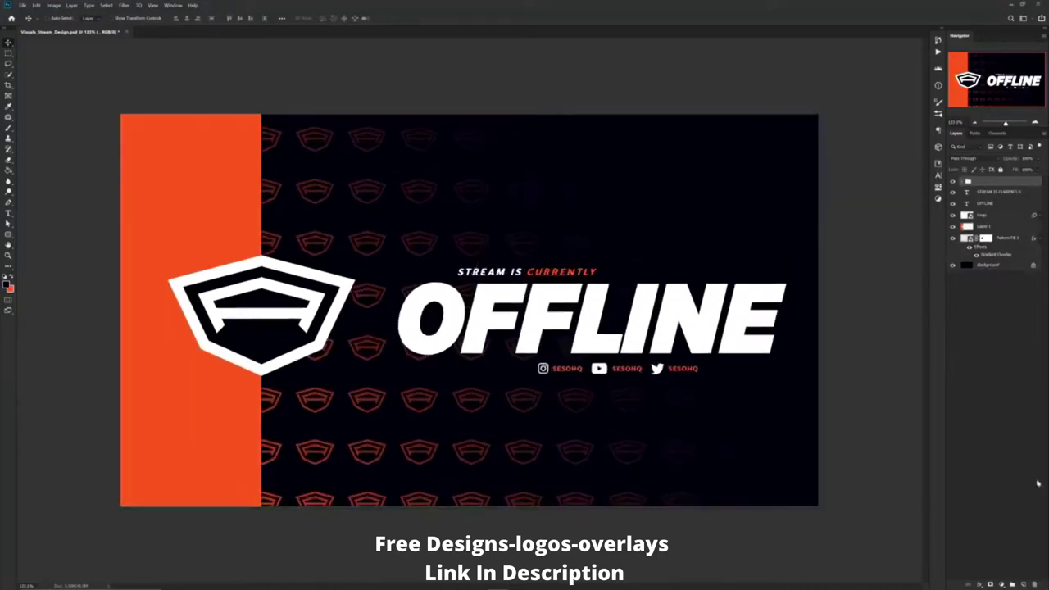
left_click(1024, 583)
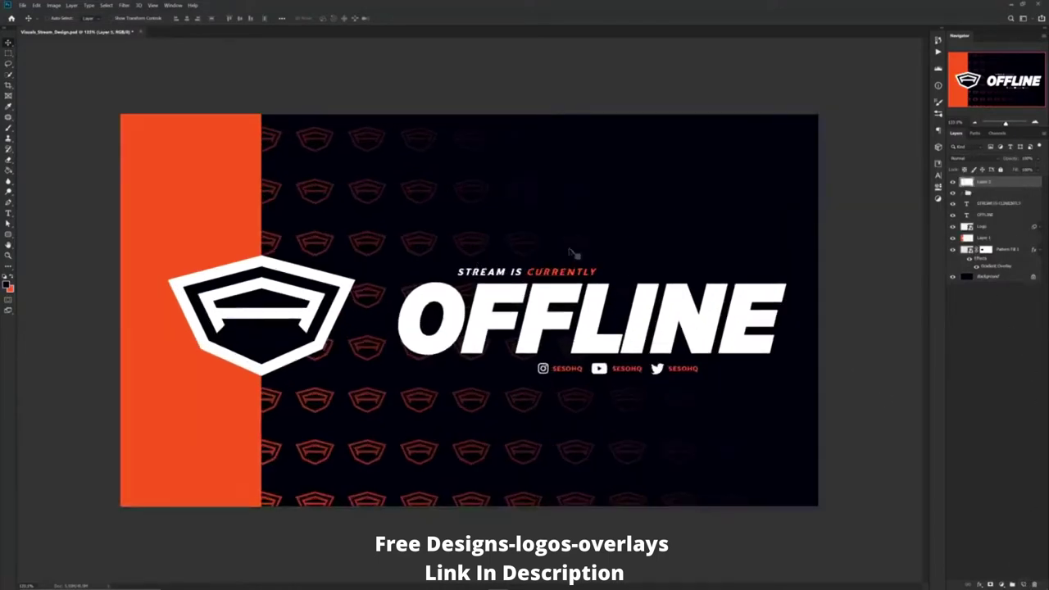
key("alt+BackSpace")
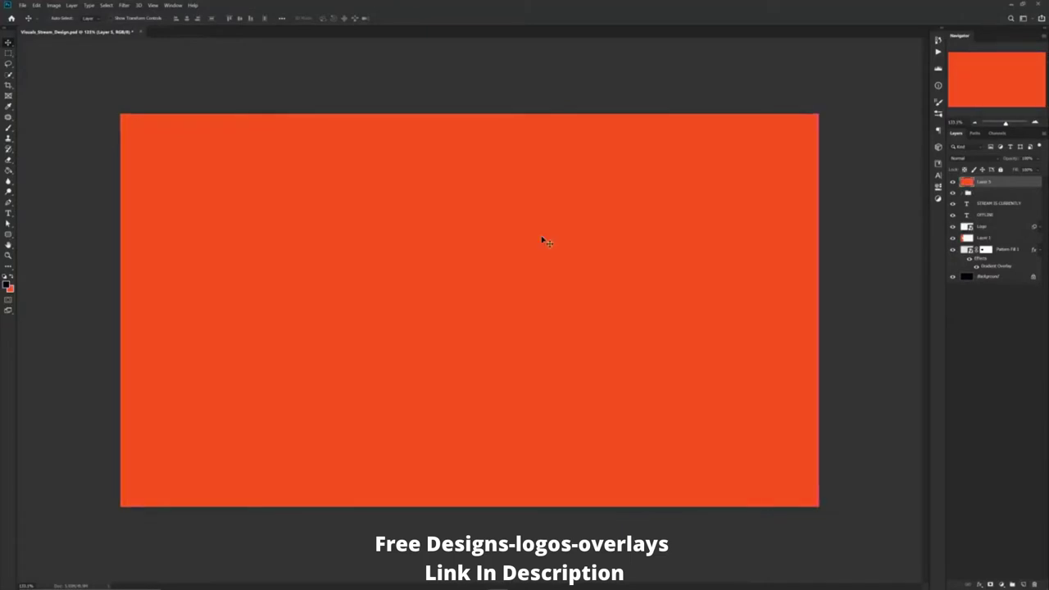
Darken the full-canvas orange layer to solid black with a Hue/Saturation adjustment.
key("ctrl+u")
left_click_drag(736, 185, 695, 186)
left_click(830, 104)
Scale the black layer down to a large landscape rectangle centred vertically on the canvas, overlapping the orange strip's inner edge.
key("ctrl+t")
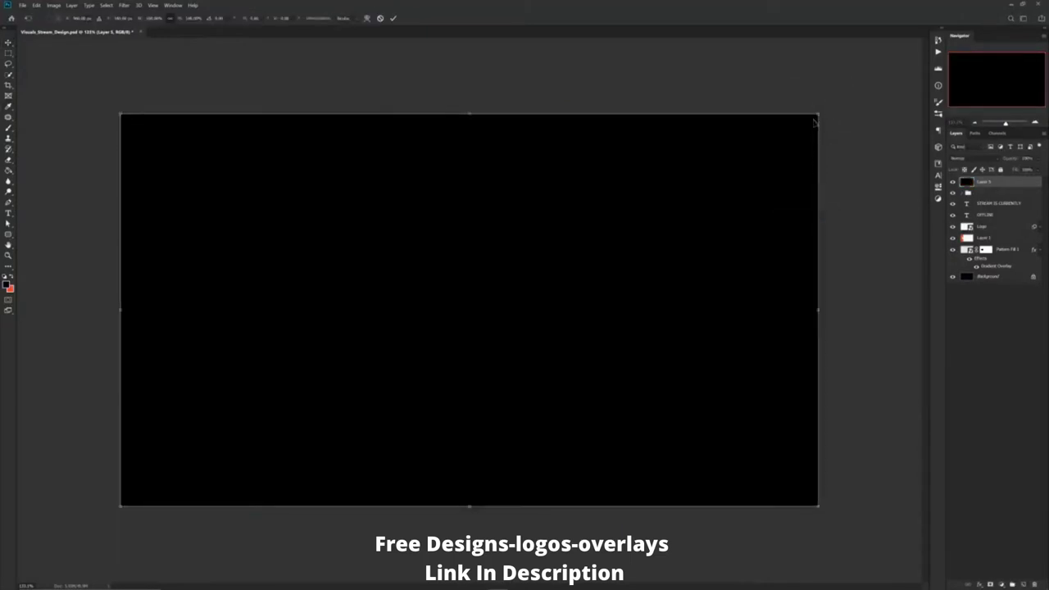
left_click_drag(814, 119, 597, 241)
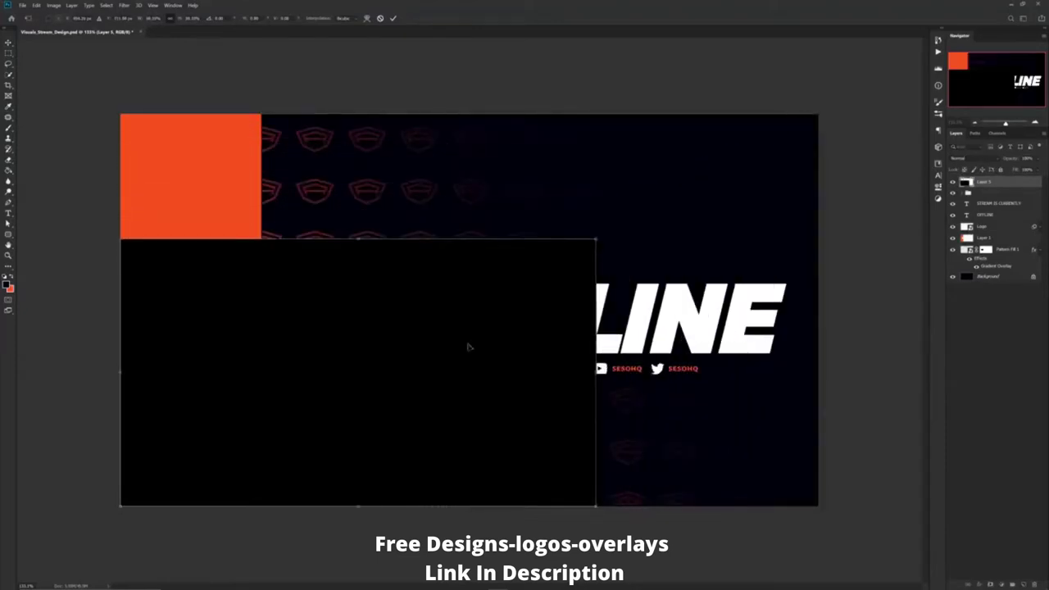
left_click_drag(468, 347, 622, 290)
left_click_drag(750, 315, 787, 316)
left_click_drag(692, 315, 647, 318)
key("Return")
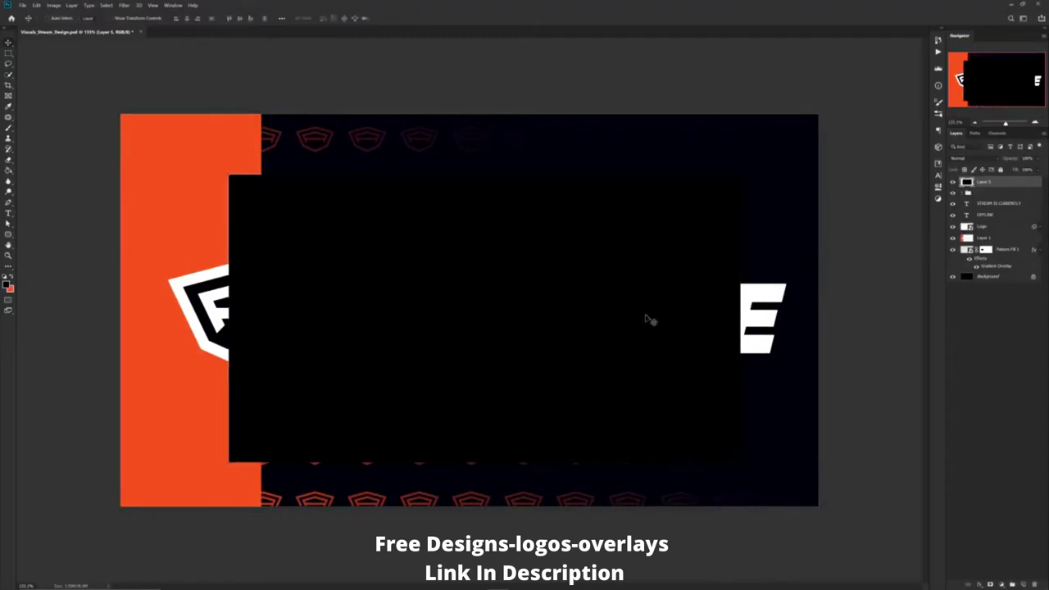
Shrink the heading and tagline, place them above the black rectangle, and change the heading text to INTERMISSION.
left_click(953, 182)
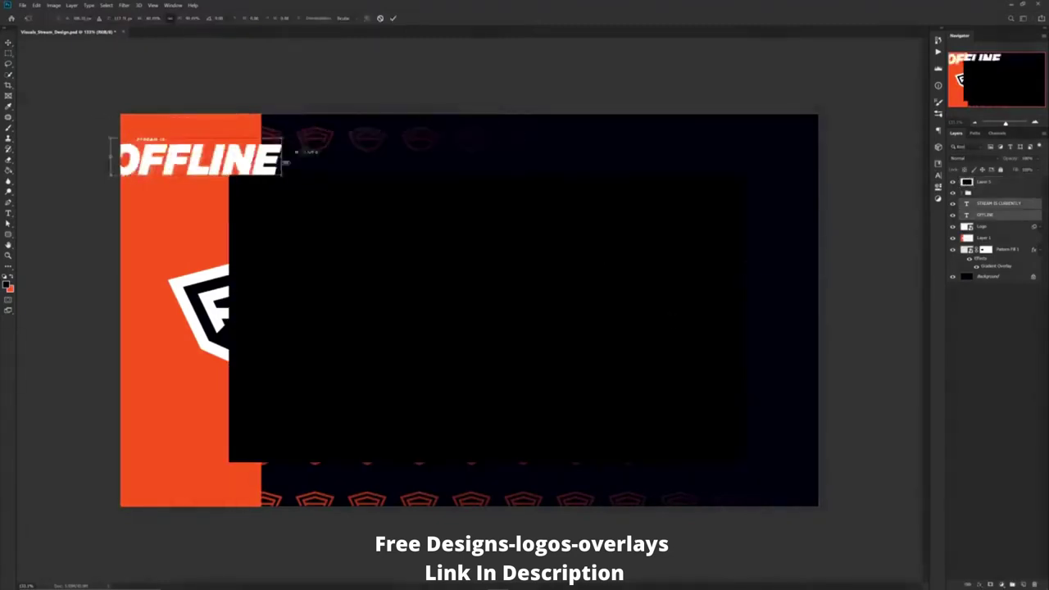
type("Intermission")
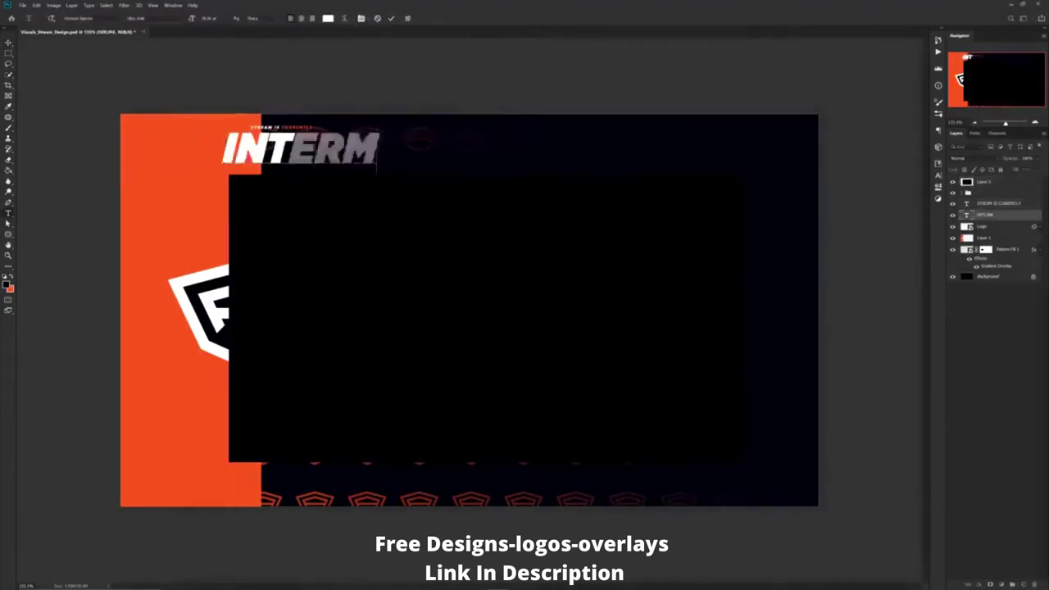
left_click(332, 129)
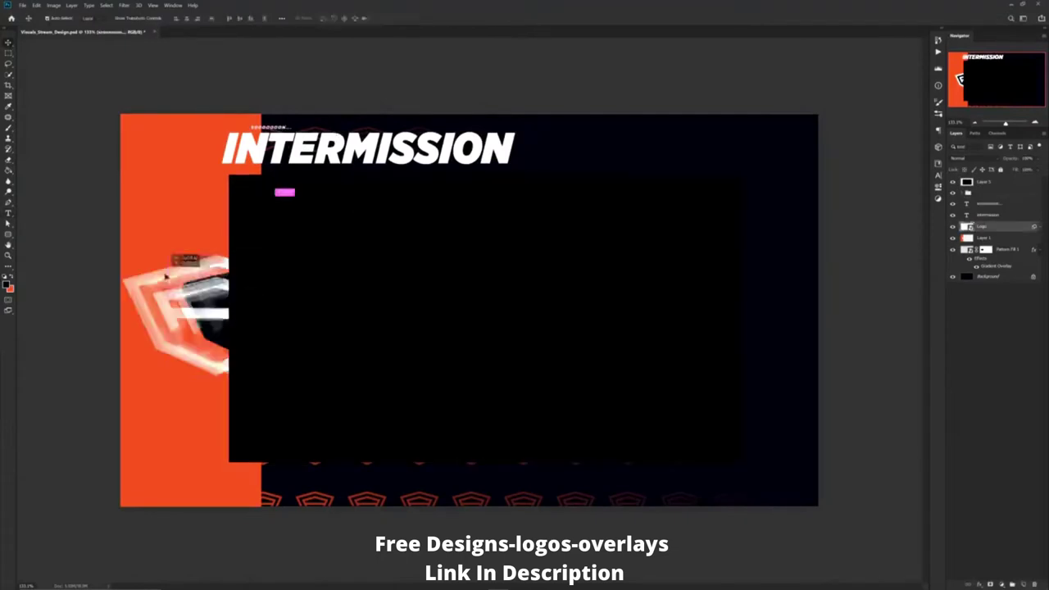